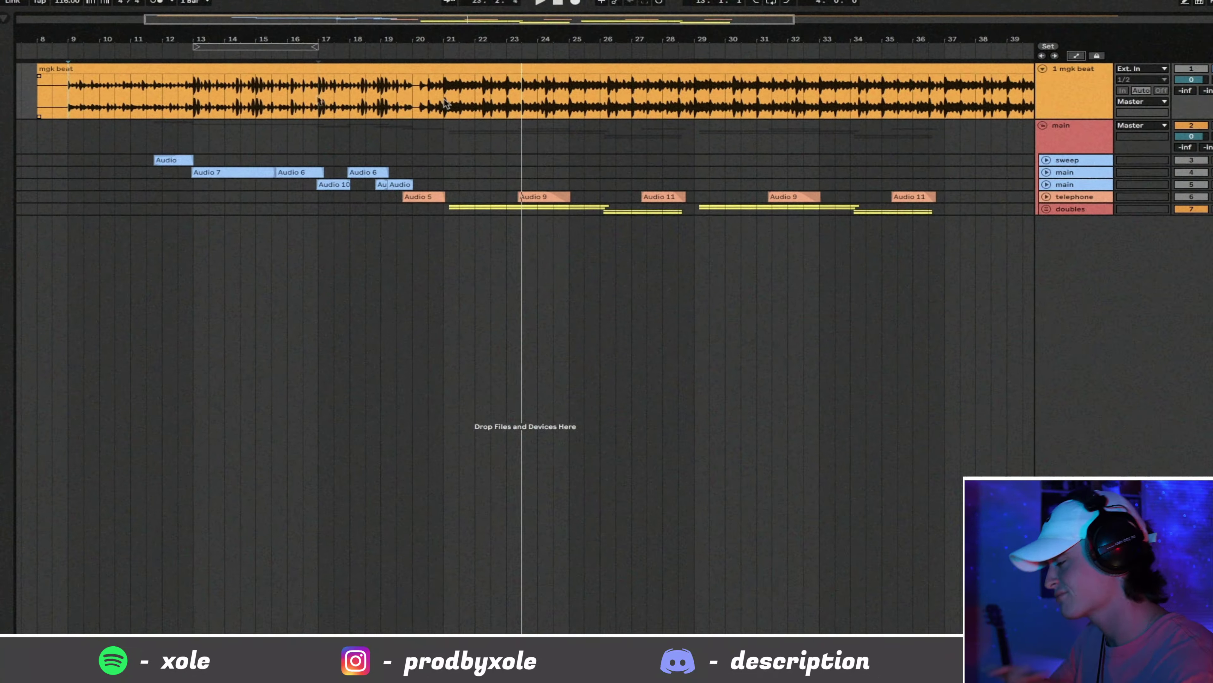
- Stop playback, place the insert marker at bar 17 and select the whole mgk beat clip
key("space")
left_click(338, 104)
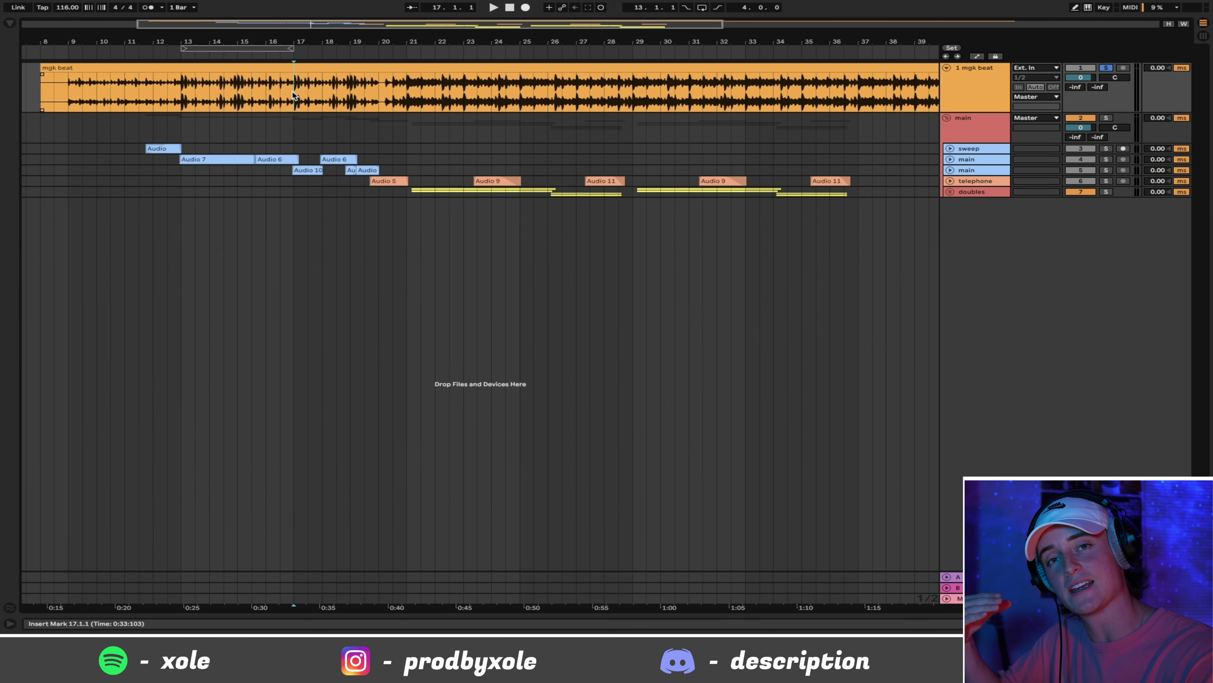
left_click(101, 67)
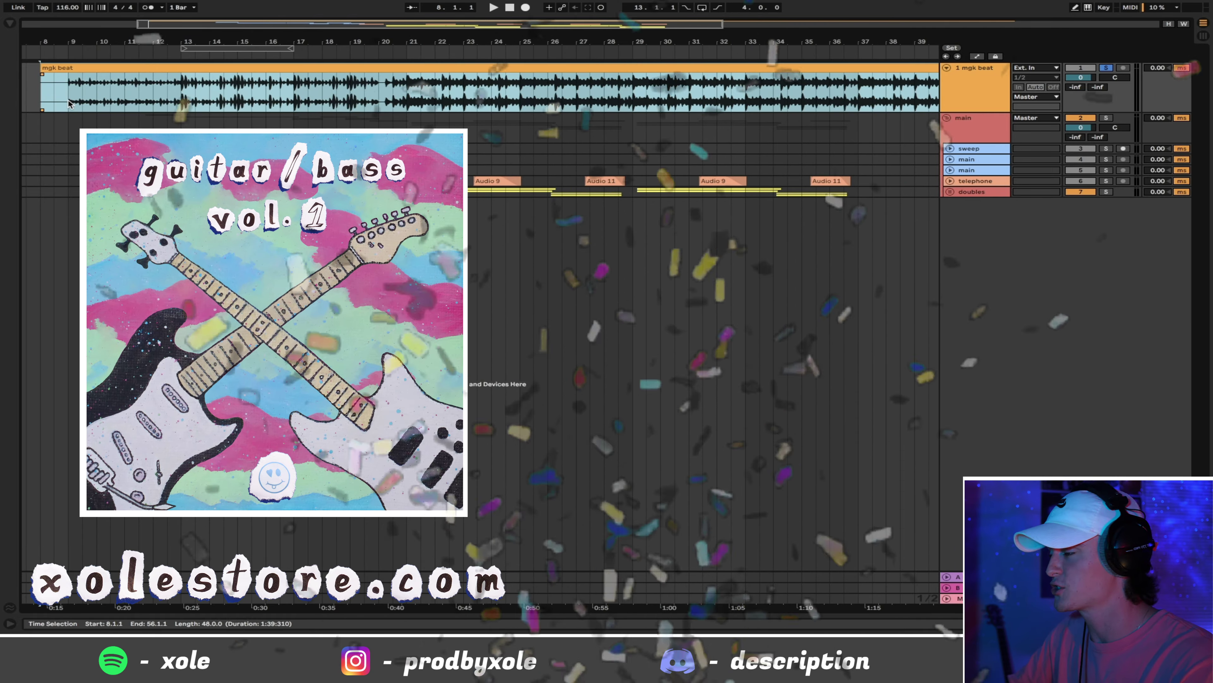
- Play the song from bar 10 and unfold the vocal tracks, including those in the doubles group
left_click(125, 127)
left_click(106, 130)
key("alt+u")
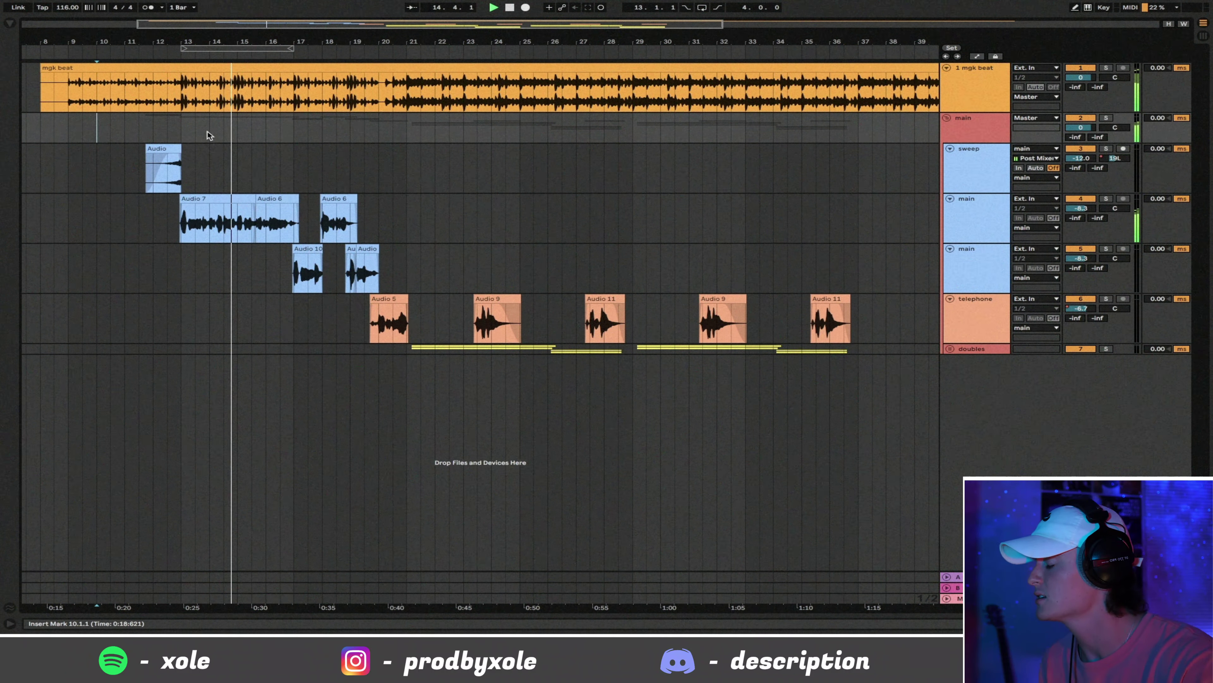
left_click(951, 349)
scroll(903, 349, "down", 2)
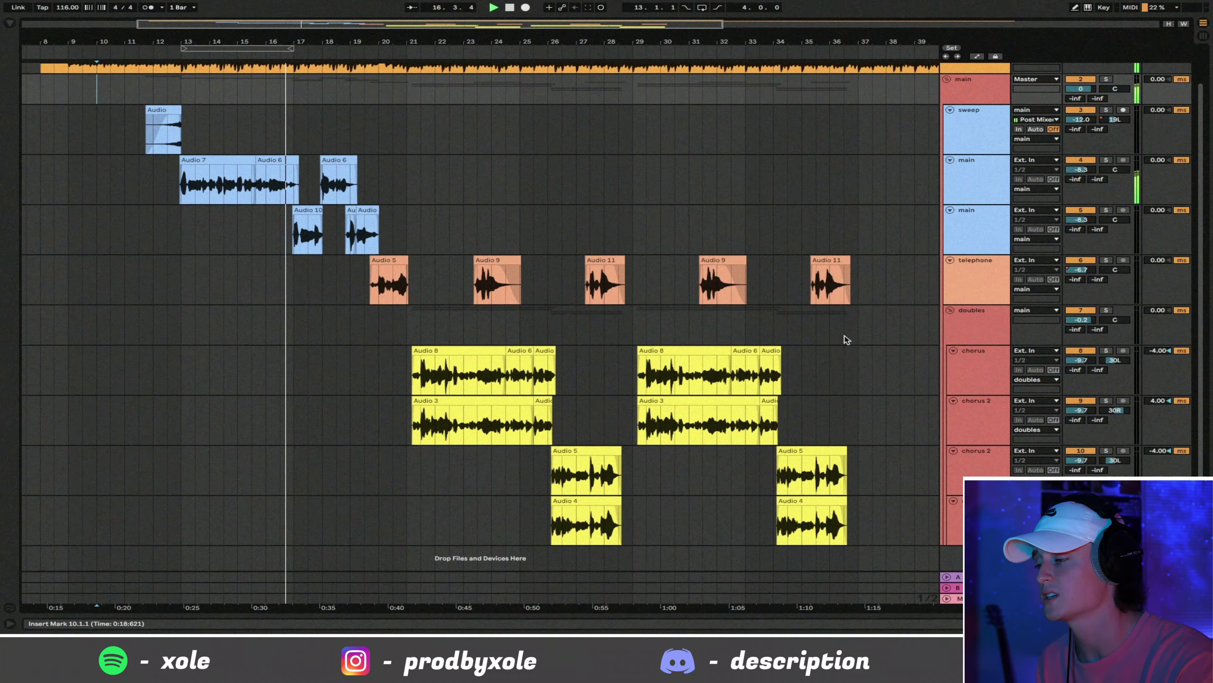
- Recolour all clips on the chorus and chorus 2 tracks from yellow to red
left_click_drag(882, 497, 354, 354)
right_click(442, 355)
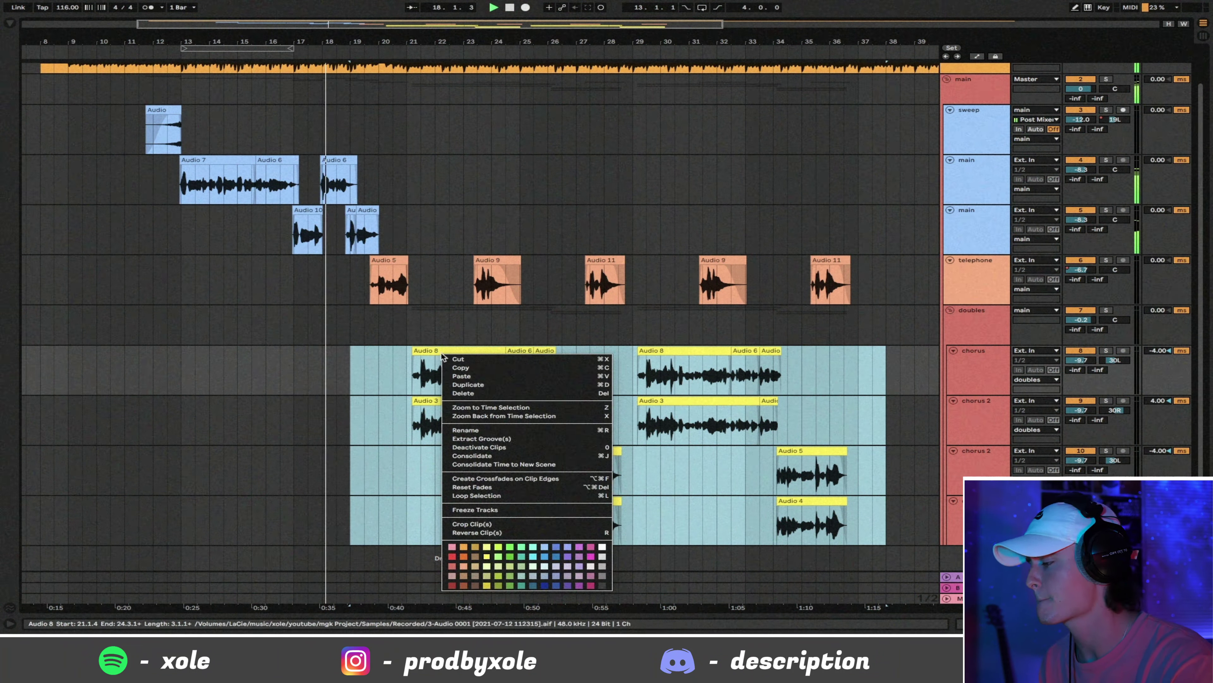
left_click(461, 557)
left_click(338, 359)
scroll(341, 342, "up", 2)
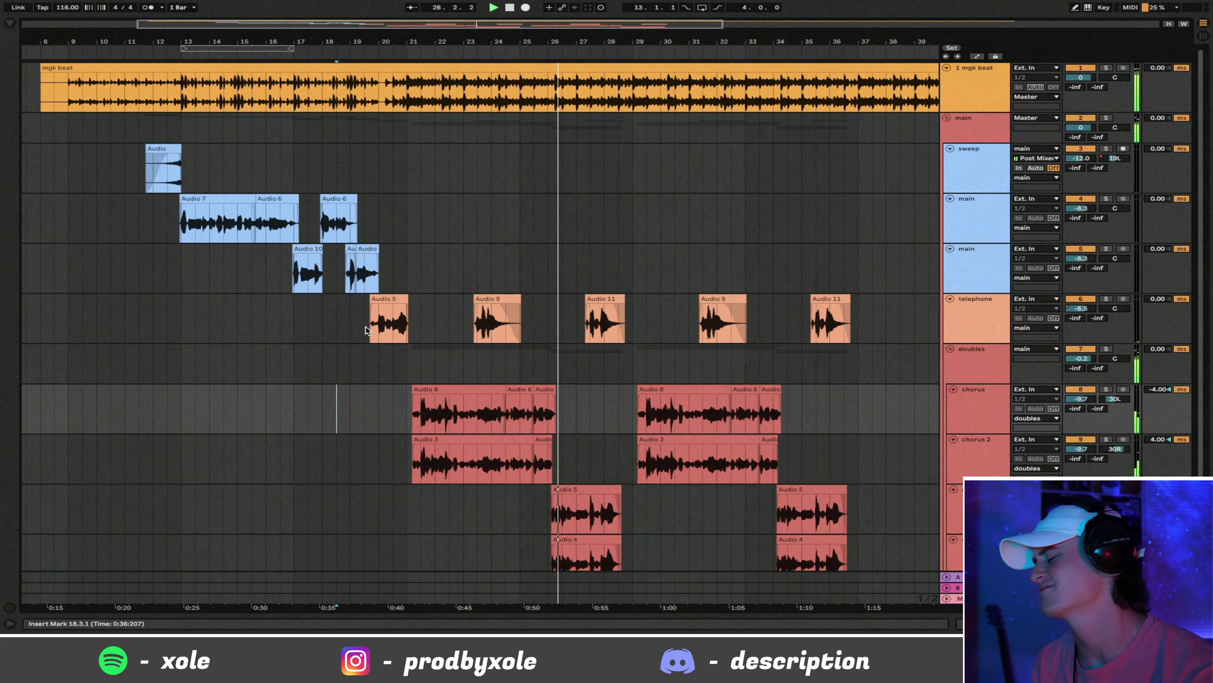
- Stop playback with the clips on both main vocal tracks selected from 12.3.1 to 21.1.1
scroll(365, 330, "down", 2)
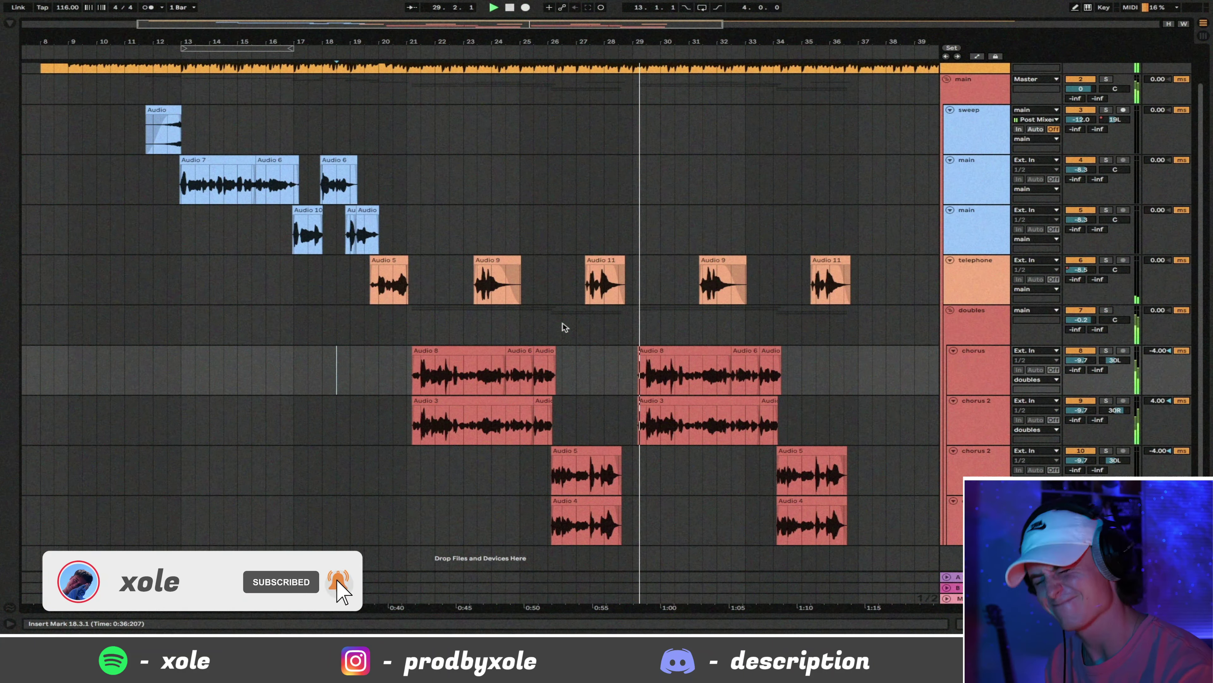
left_click_drag(372, 191, 403, 216)
key("space")
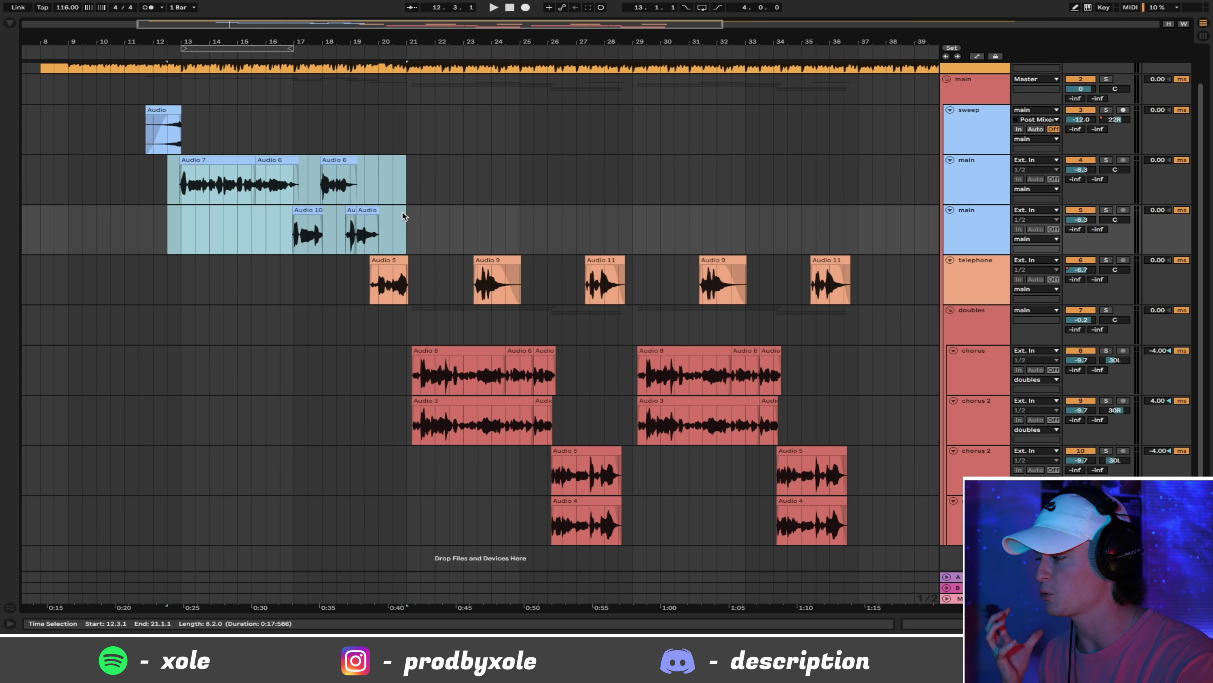
- Listen to the telephone vocal in solo from 19.3.1 and the doubles group in solo from 21.1.1
left_click(365, 274)
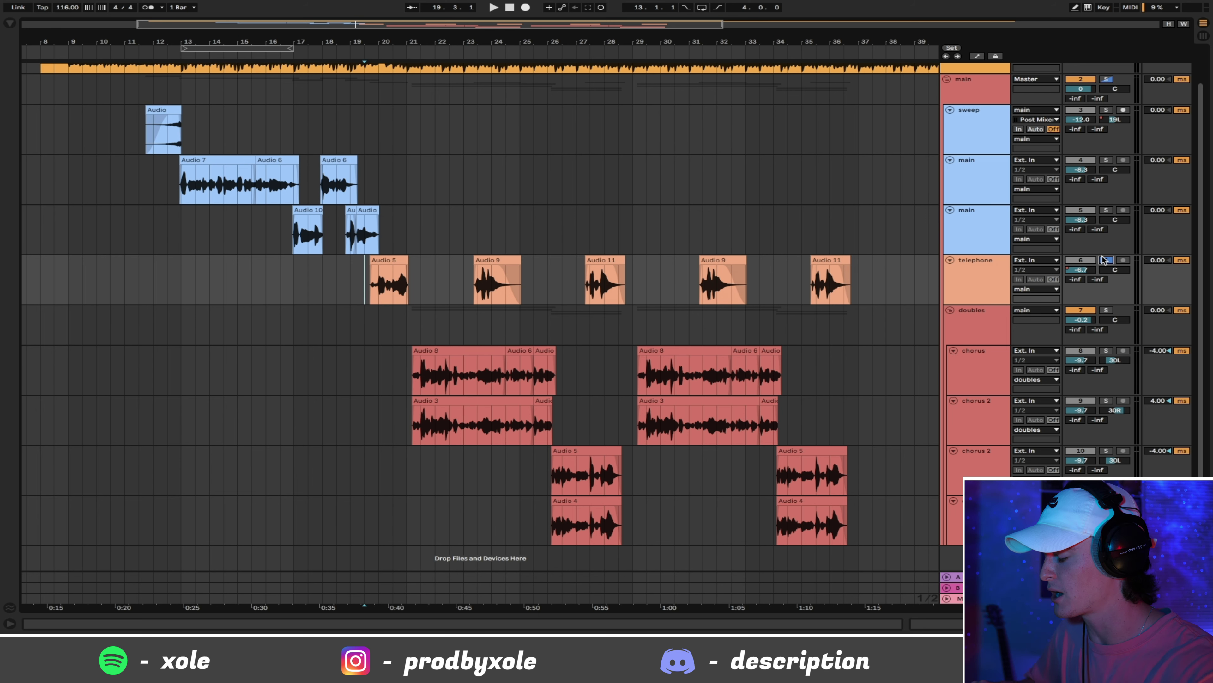
key("space")
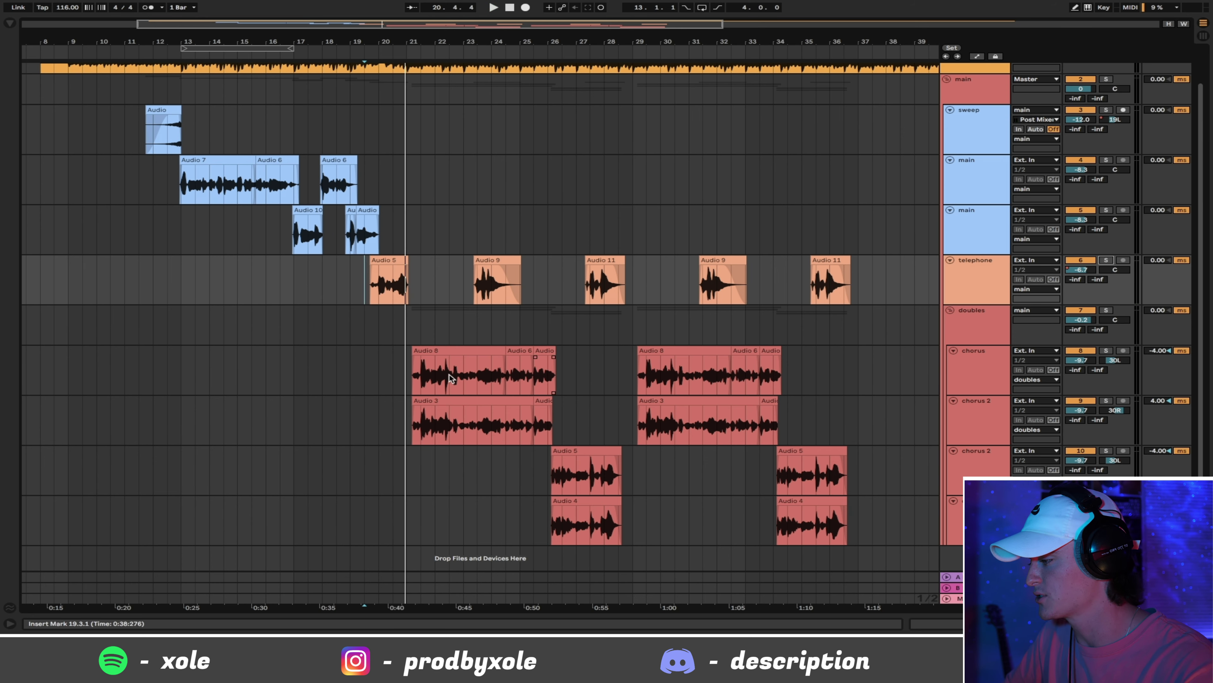
left_click(394, 335)
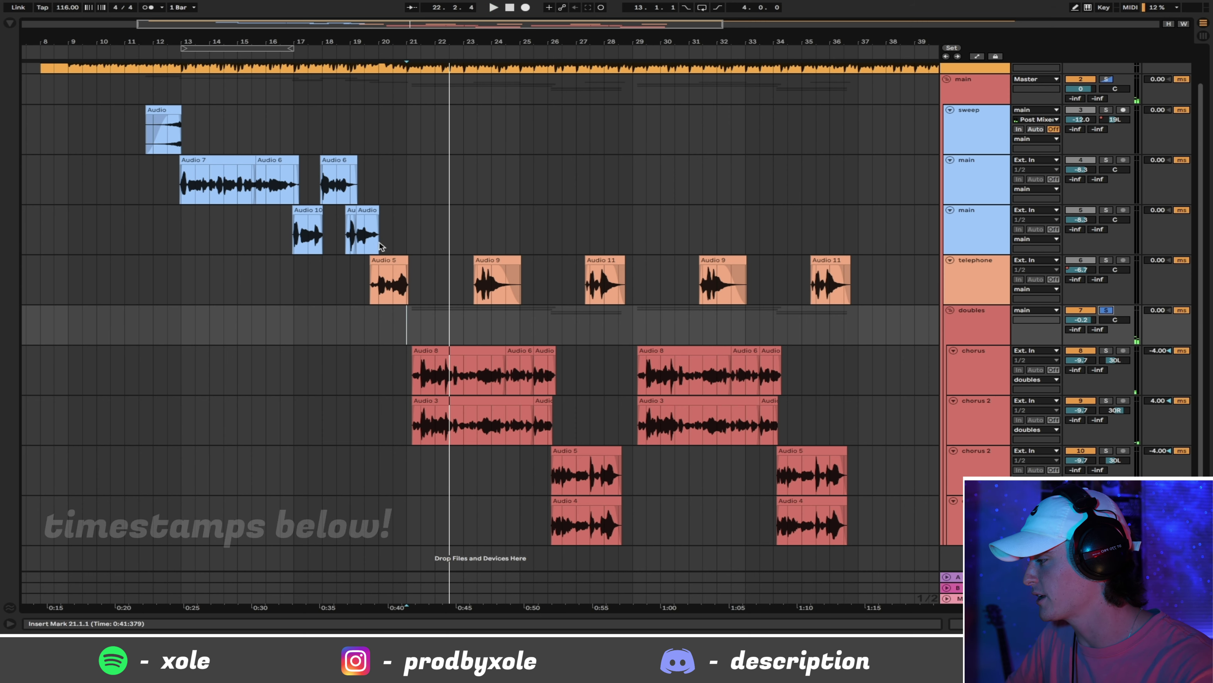
- Solo the sweep track and play its clip from 11.4.1 up to the vocal entry at bar 13
left_click_drag(147, 44, 374, 192)
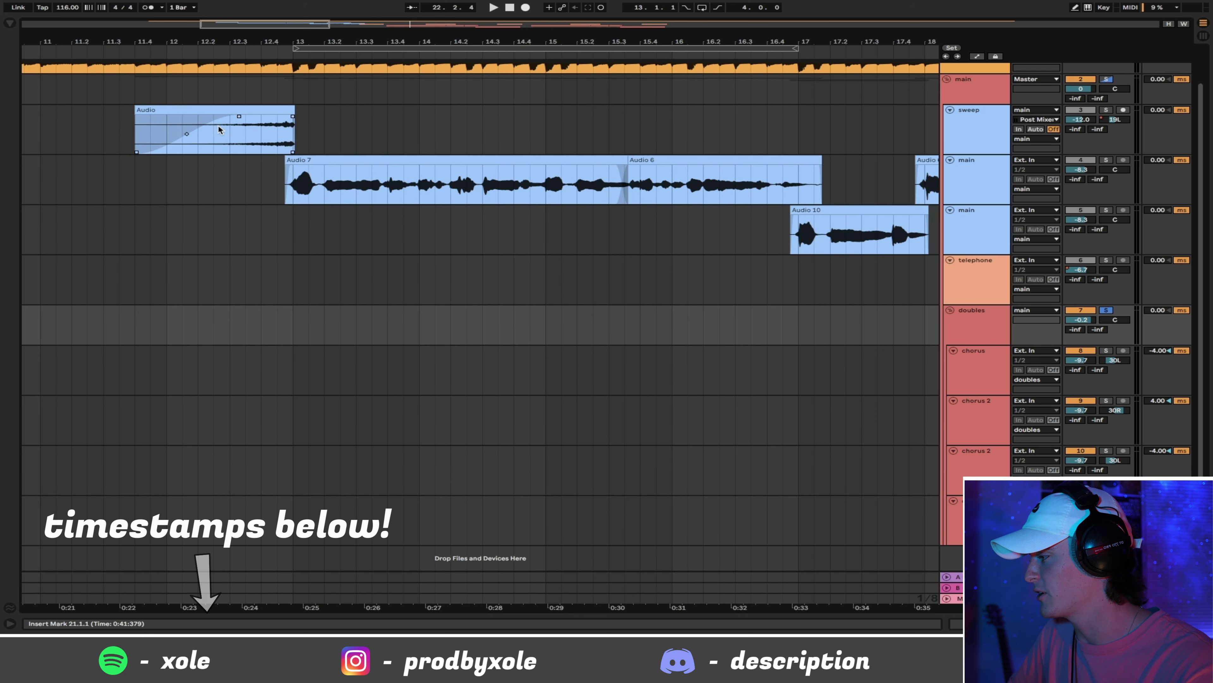
left_click(218, 110)
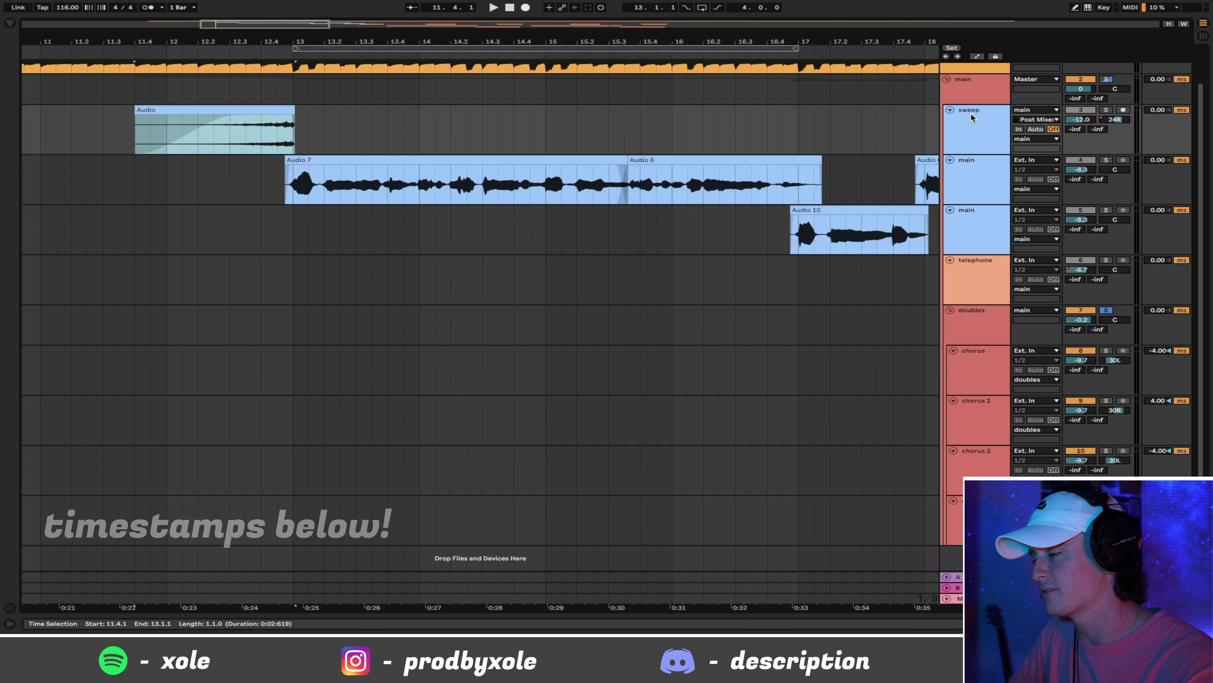
left_click(1107, 110)
key("space")
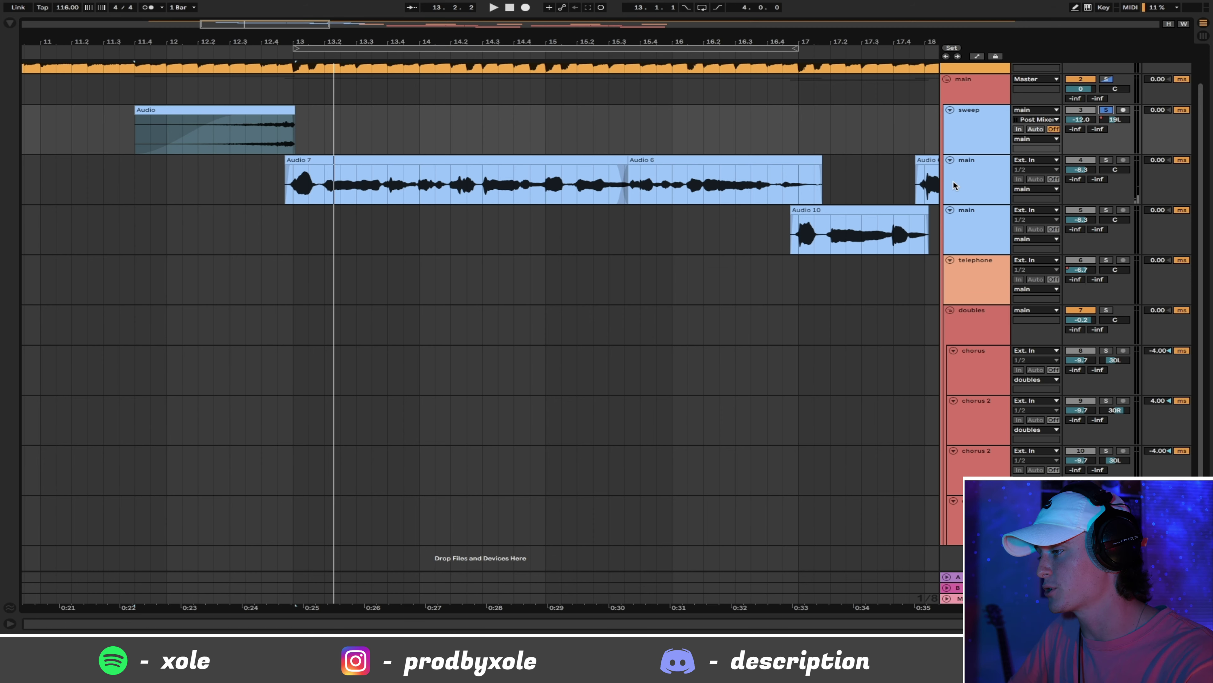
- Insert an audio track below the upper main vocal track and set its audio input to main
left_click(967, 183)
right_click(966, 181)
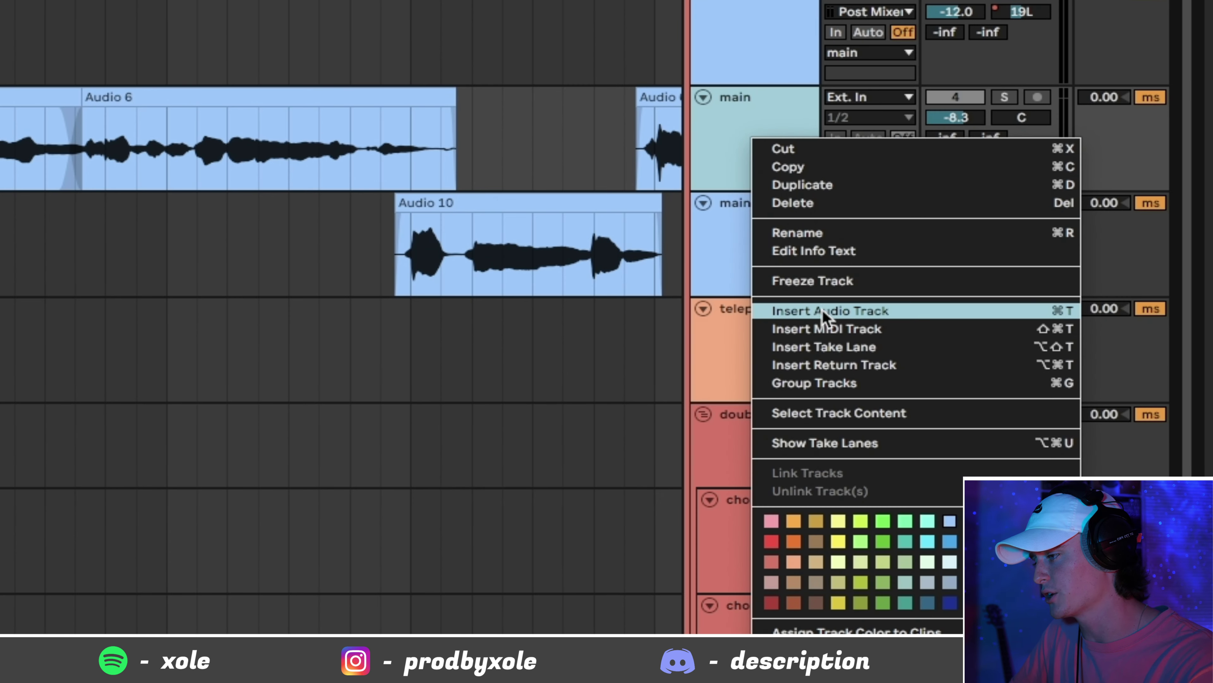
left_click(823, 310)
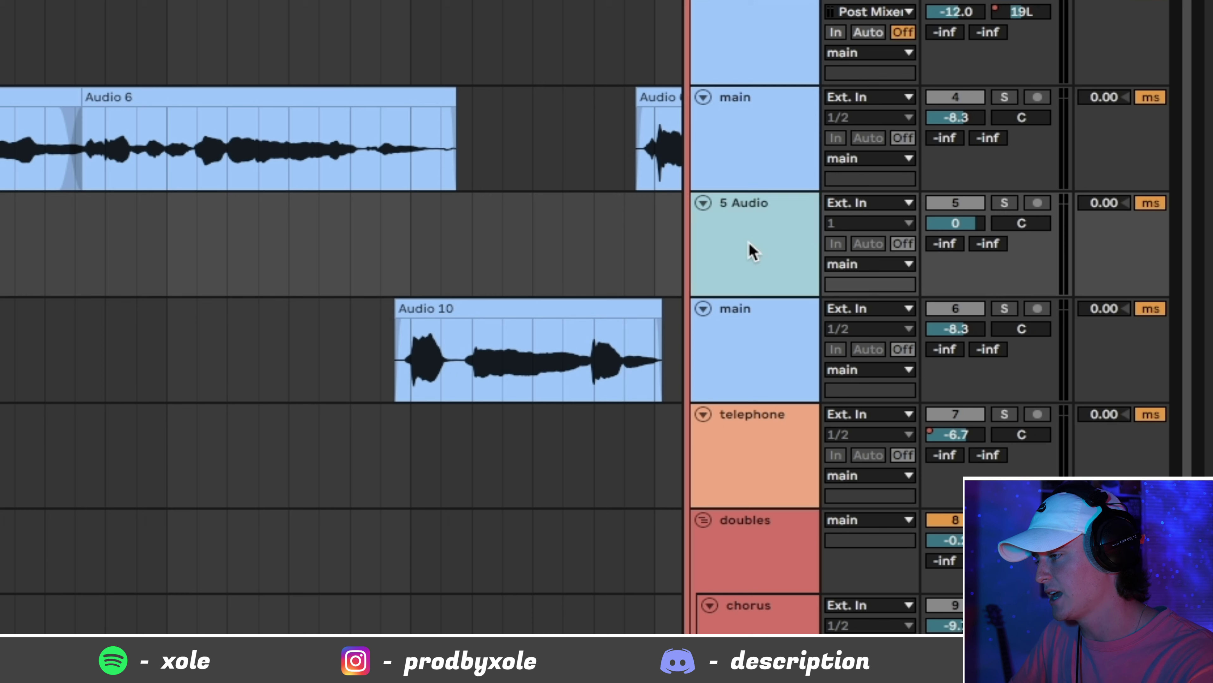
left_click(907, 203)
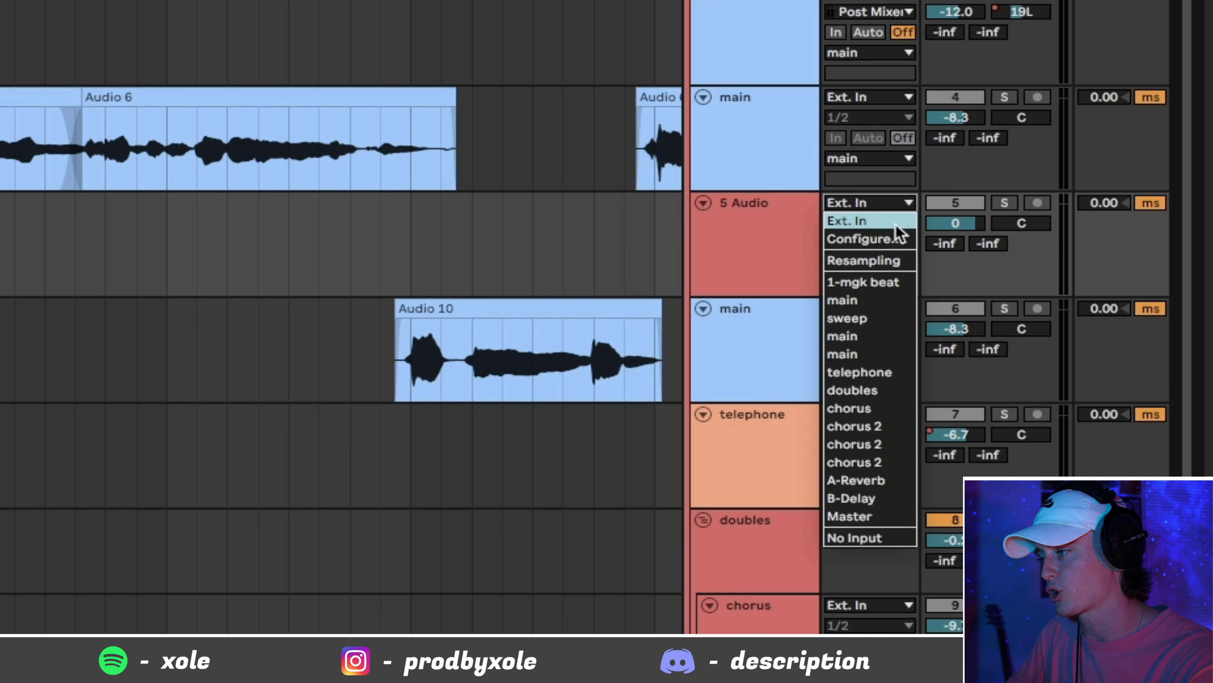
- Rename the upper main vocal track as cheese and choose cheese as the 5 Audio track's input
left_click(764, 144)
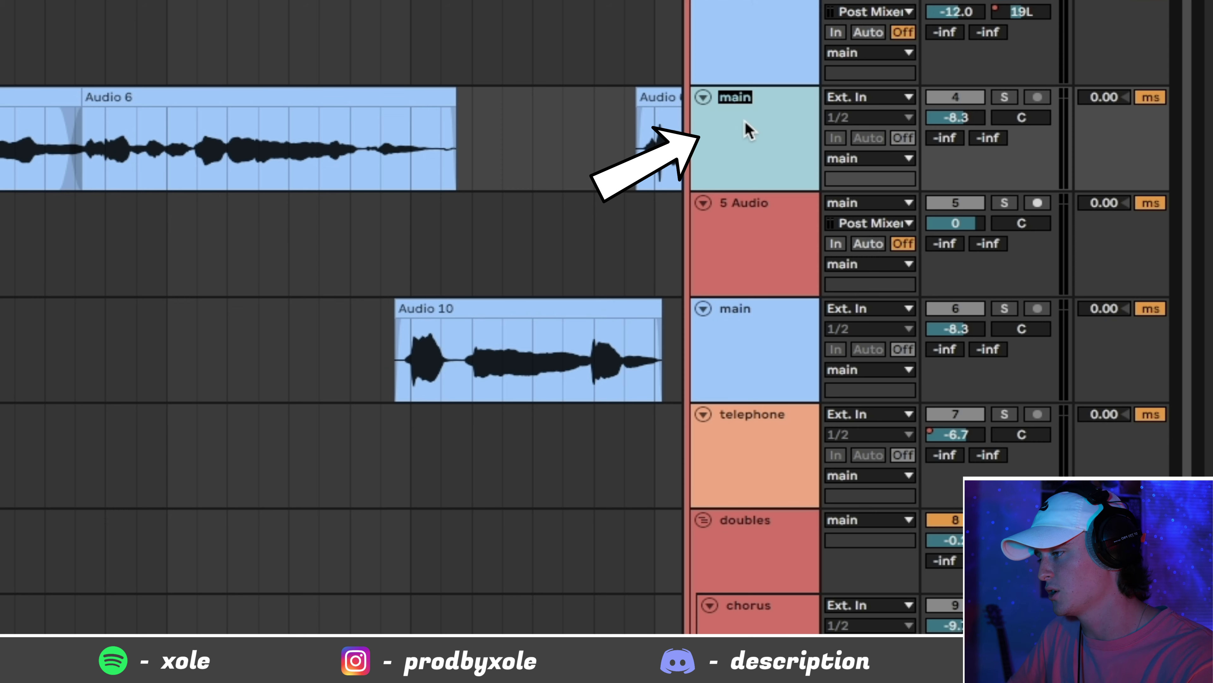
type("cheese")
key("Return")
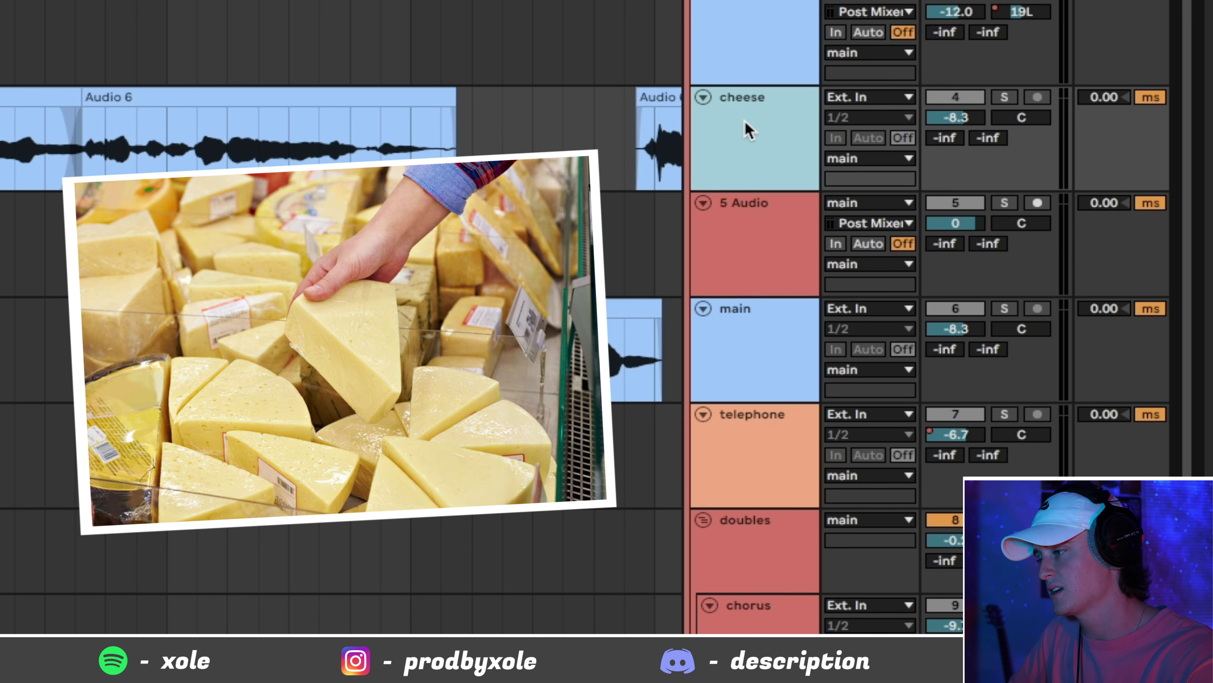
left_click(853, 203)
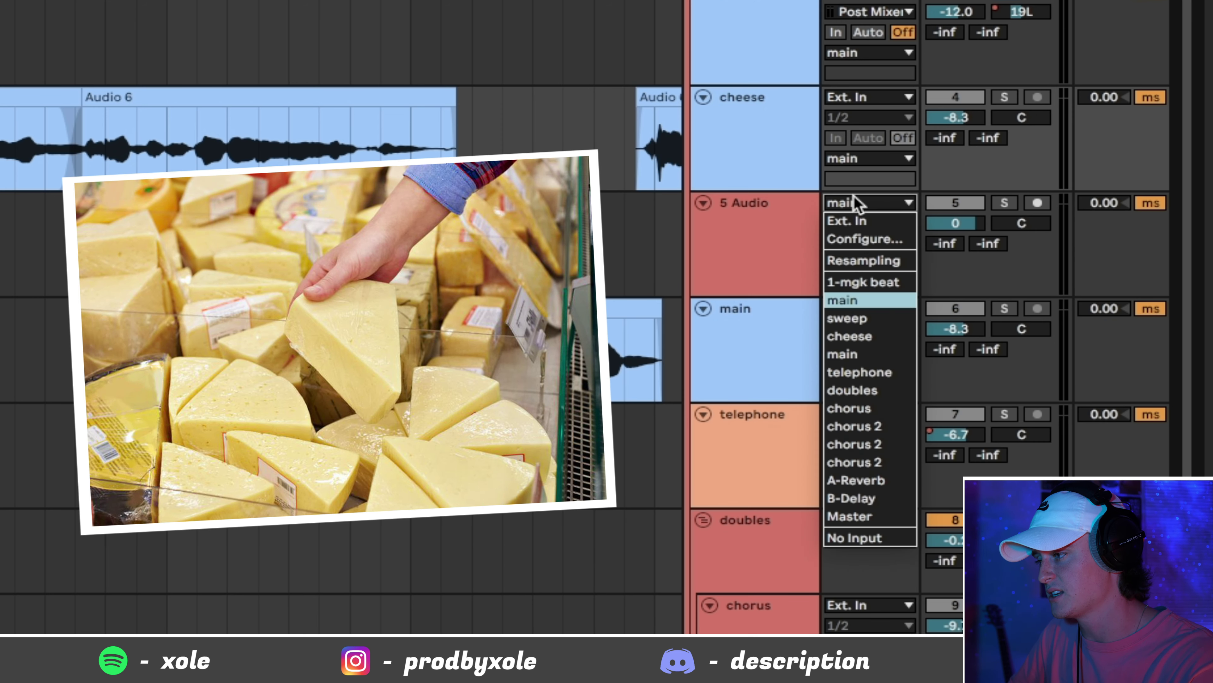
left_click(866, 337)
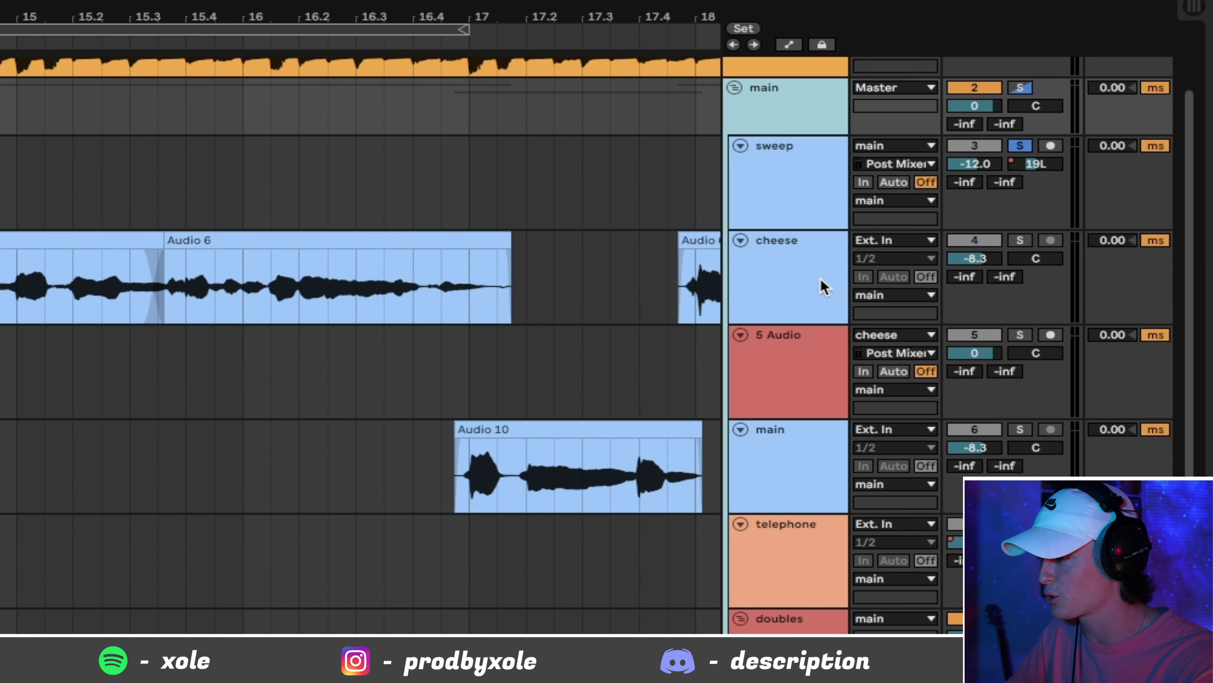
- Record a short take of the cheese track's Post FX signal onto the armed 5 Audio track from 12.4.3
left_click(824, 292)
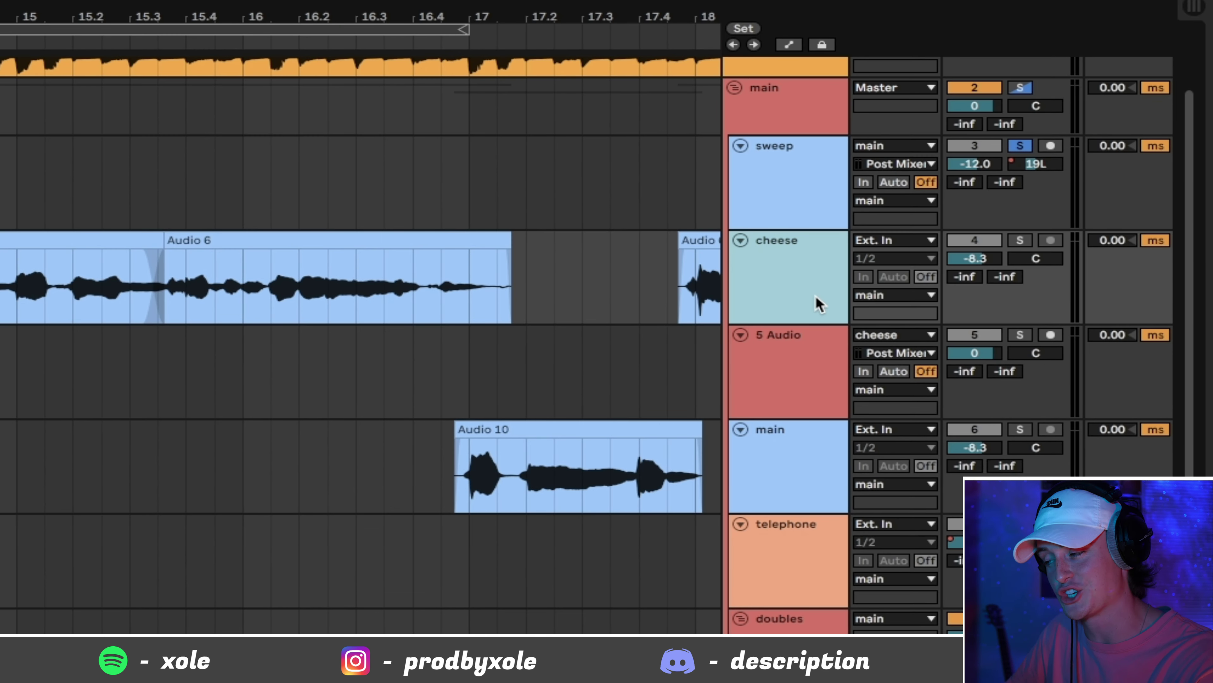
left_click(800, 359)
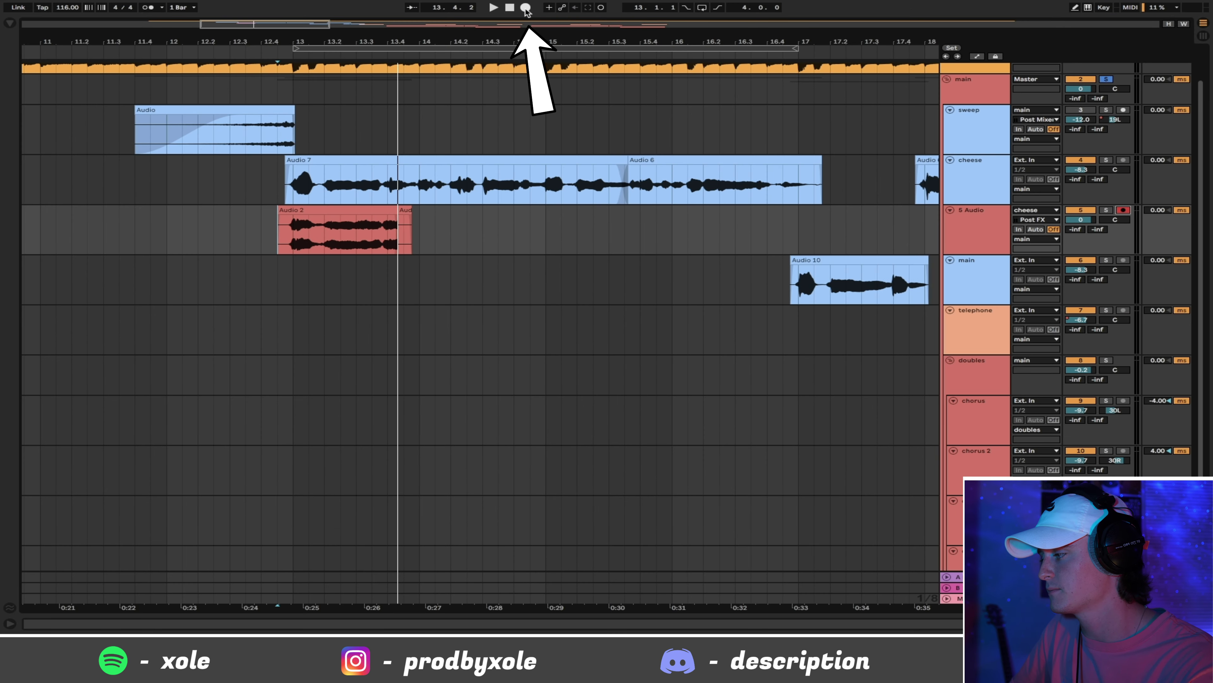
left_click(525, 7)
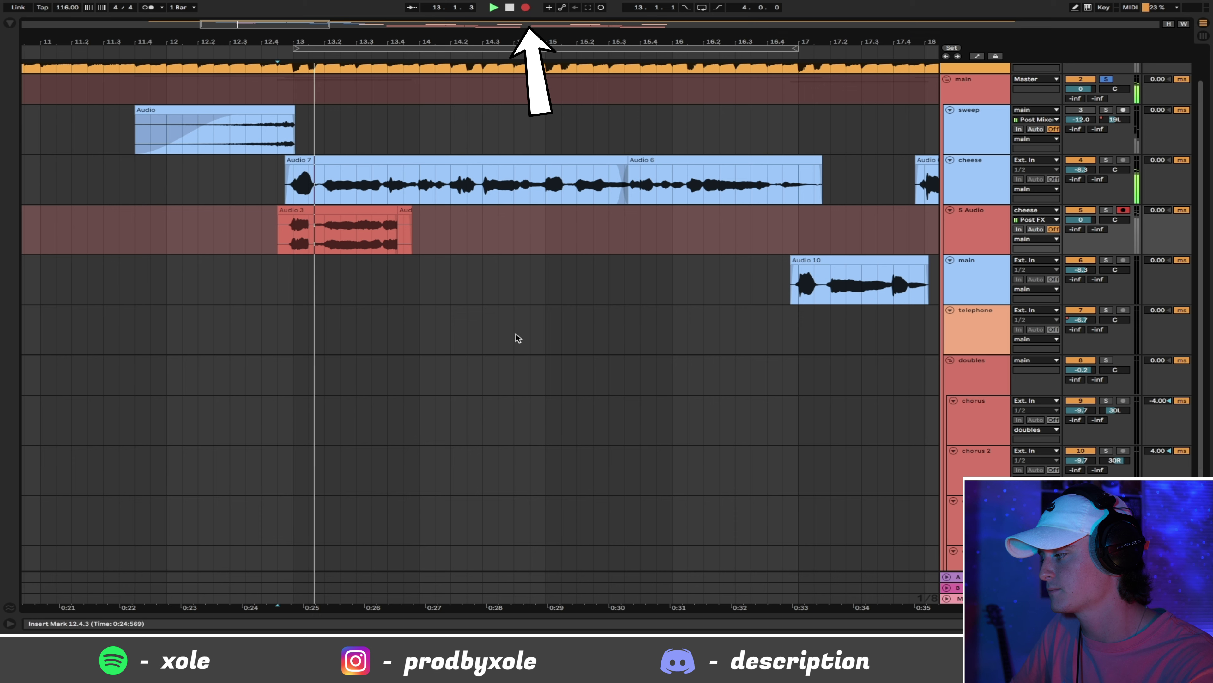
key("space")
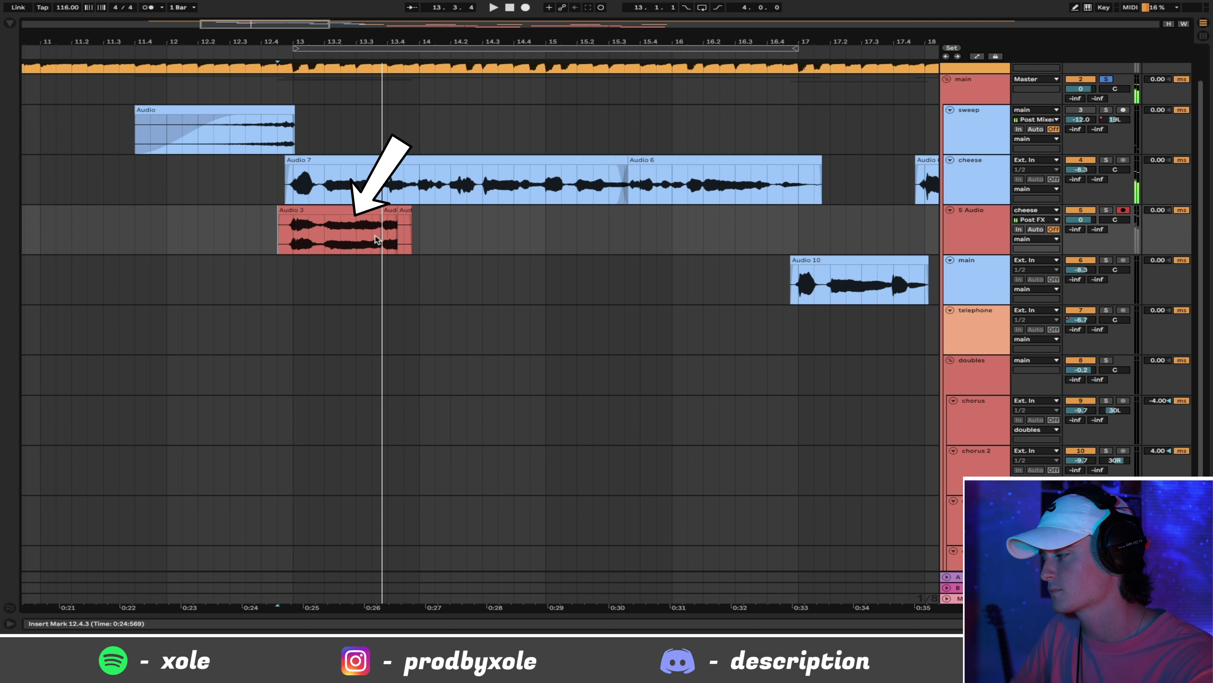
- Play back the recorded take with the 5 Audio track soloed, and delete its recorded clips
left_click(344, 205)
left_click(1105, 211)
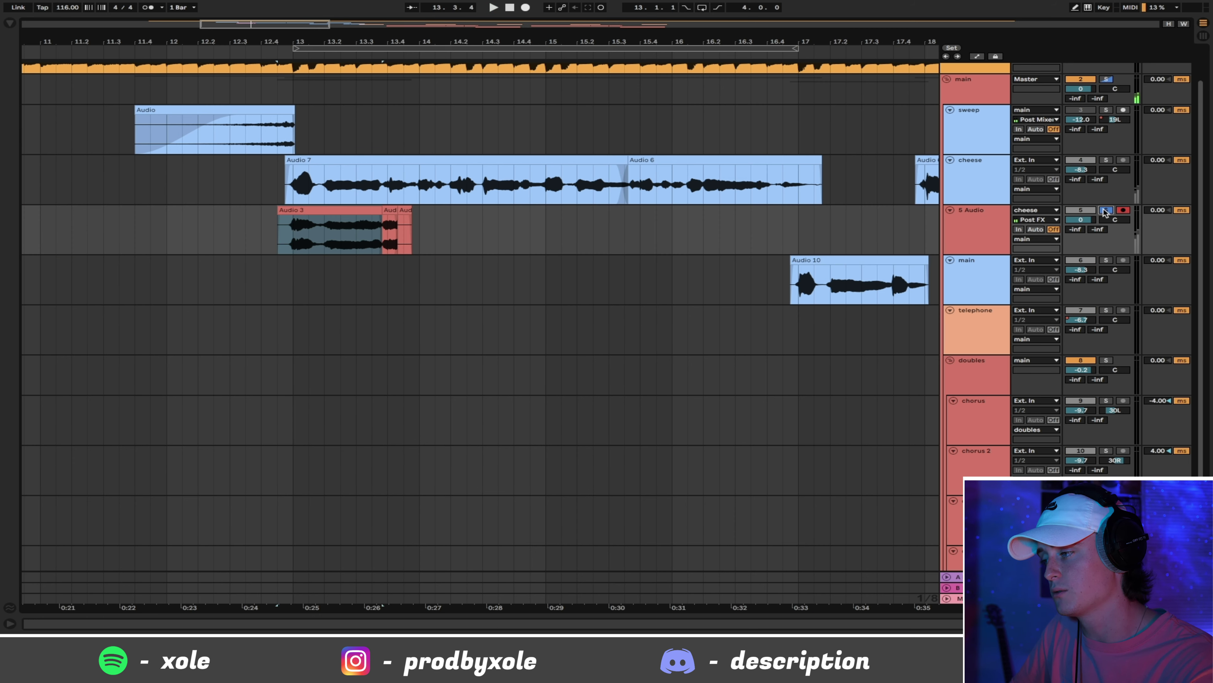
key("space")
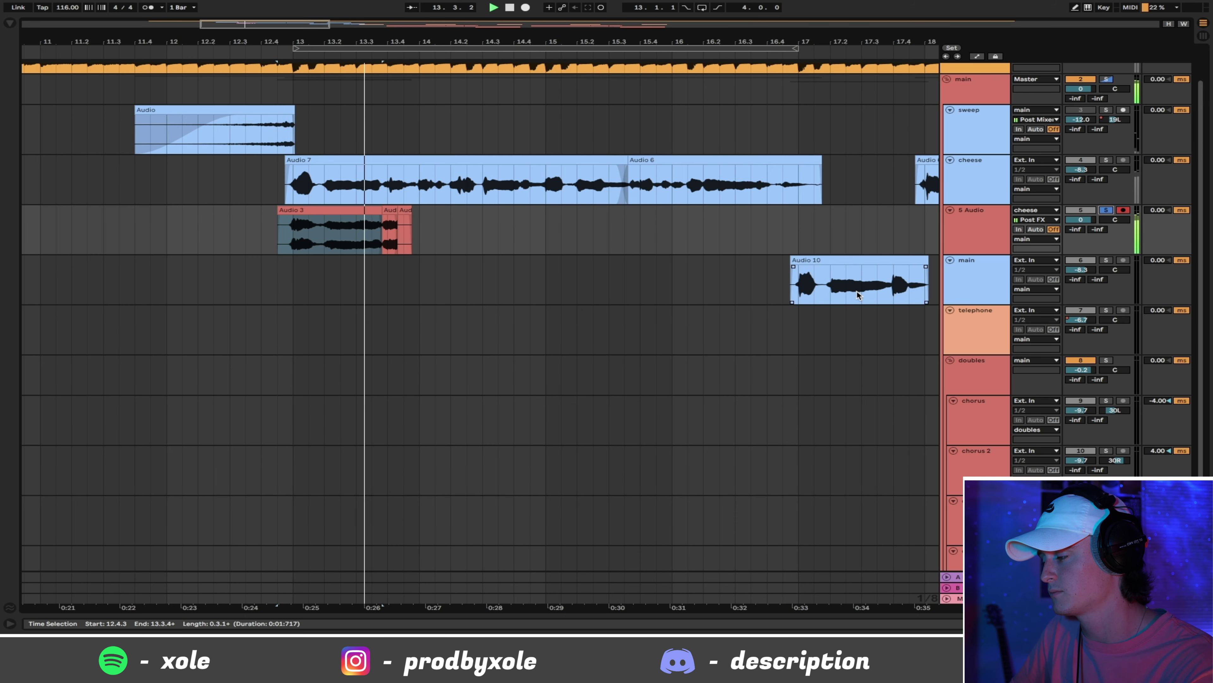
key("space")
left_click_drag(447, 235, 282, 224)
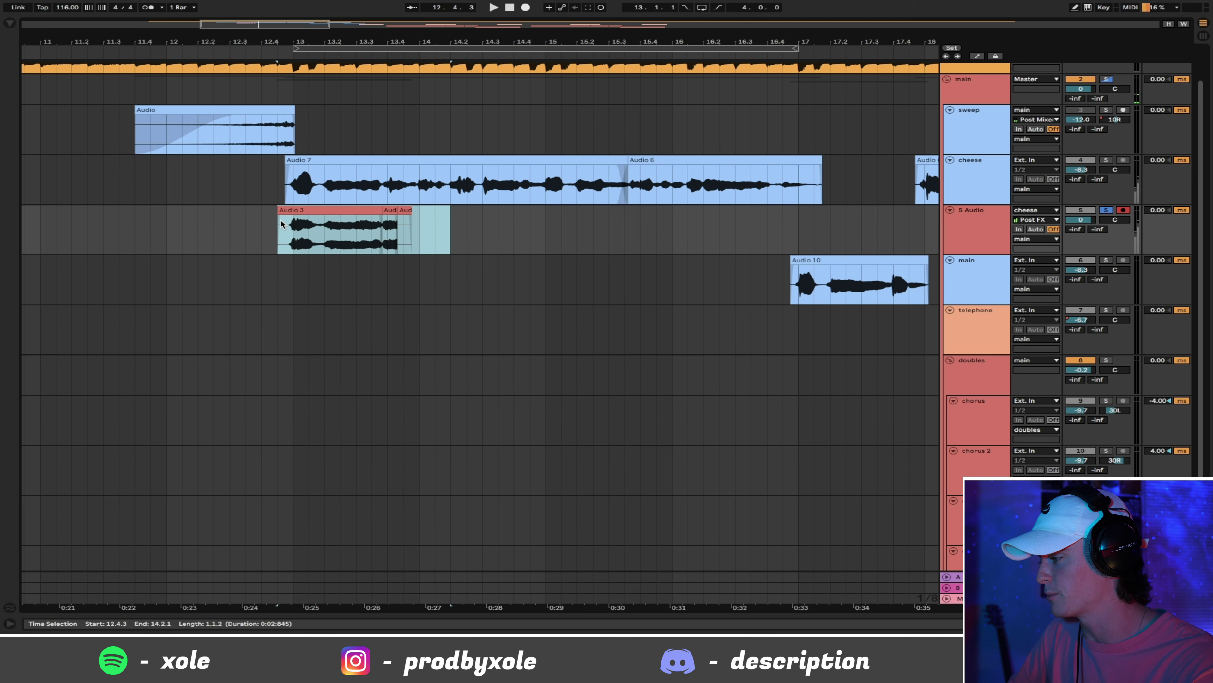
key("Delete")
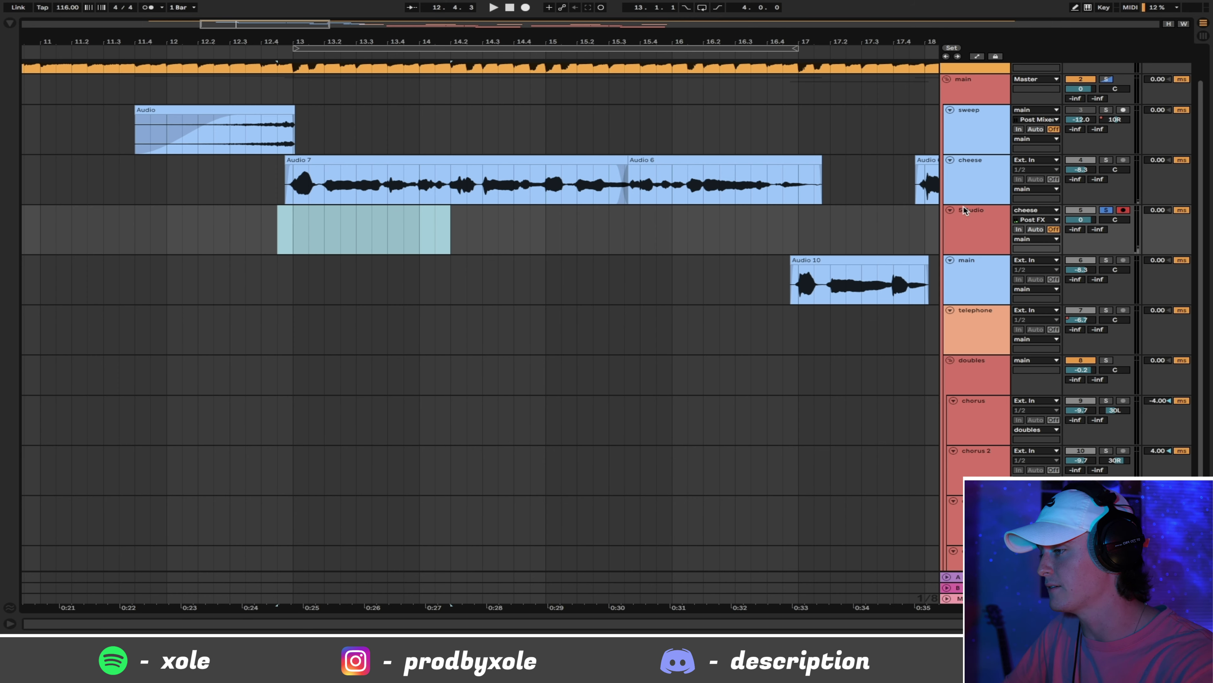
- Copy the ValhallaVintageVerb to the end of the cheese track's effect chain and open the copy's window
double_click(982, 187)
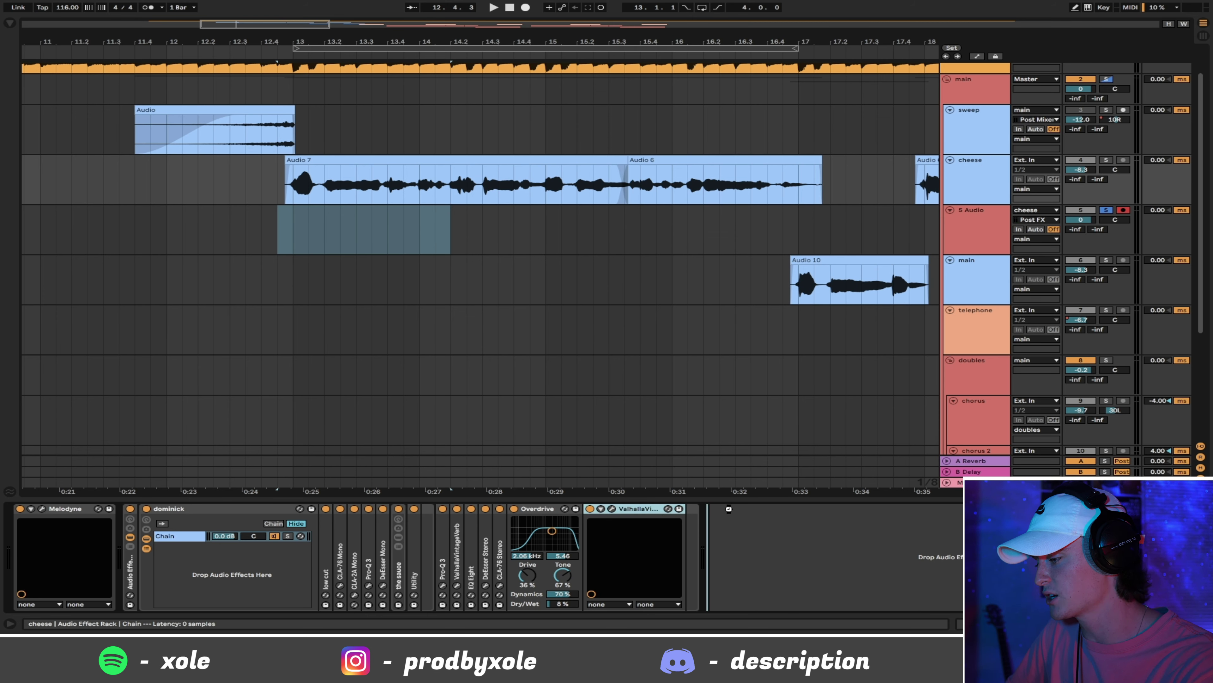
left_click_drag(710, 512, 712, 513)
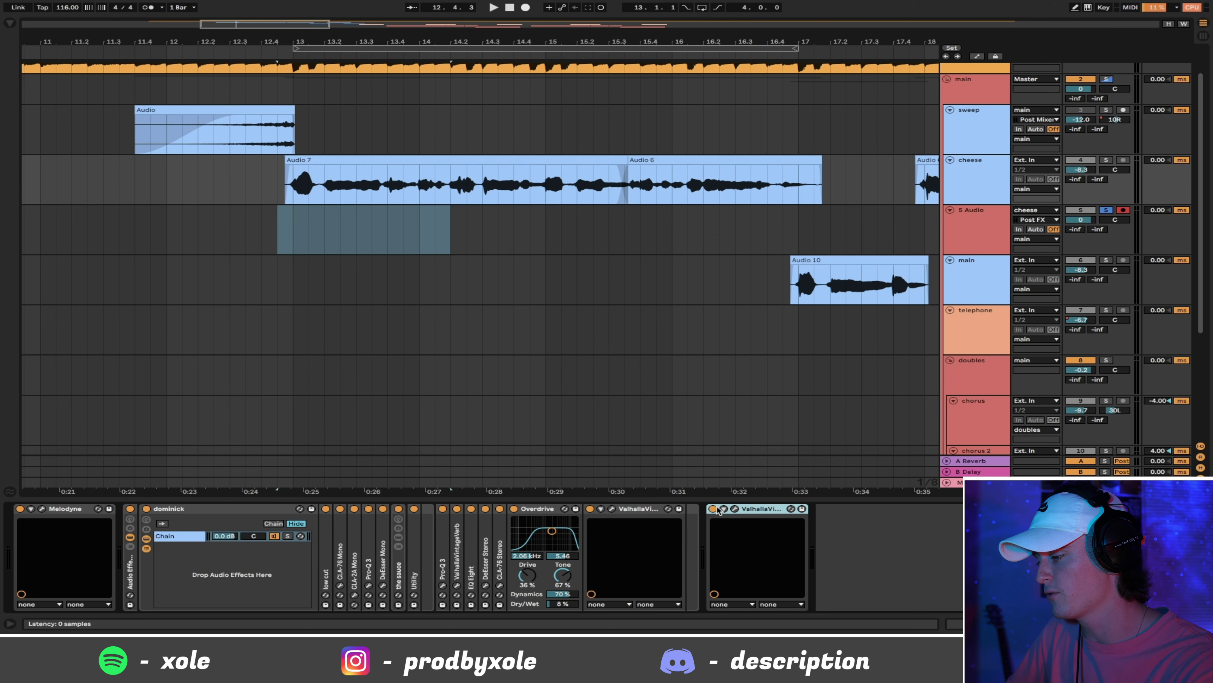
left_click(736, 508)
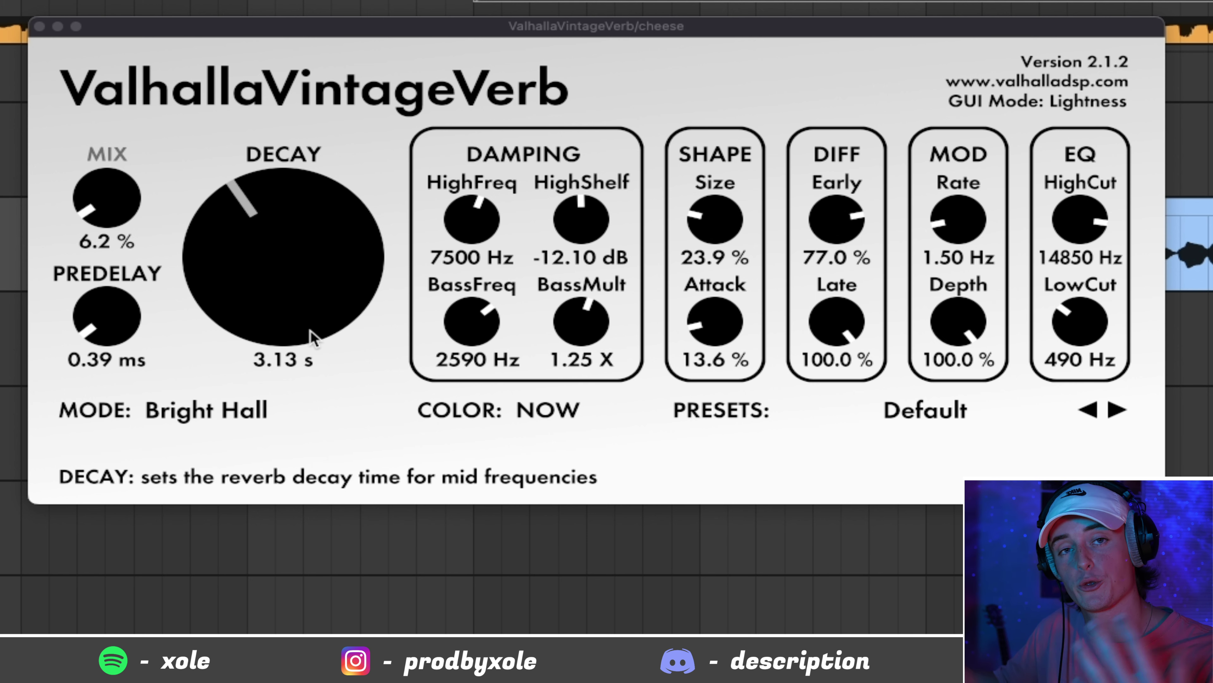
- Set the copied reverb's decay to 3.93 s, raise its mix beyond 66.5 %, and close its window
left_click_drag(259, 294, 256, 287)
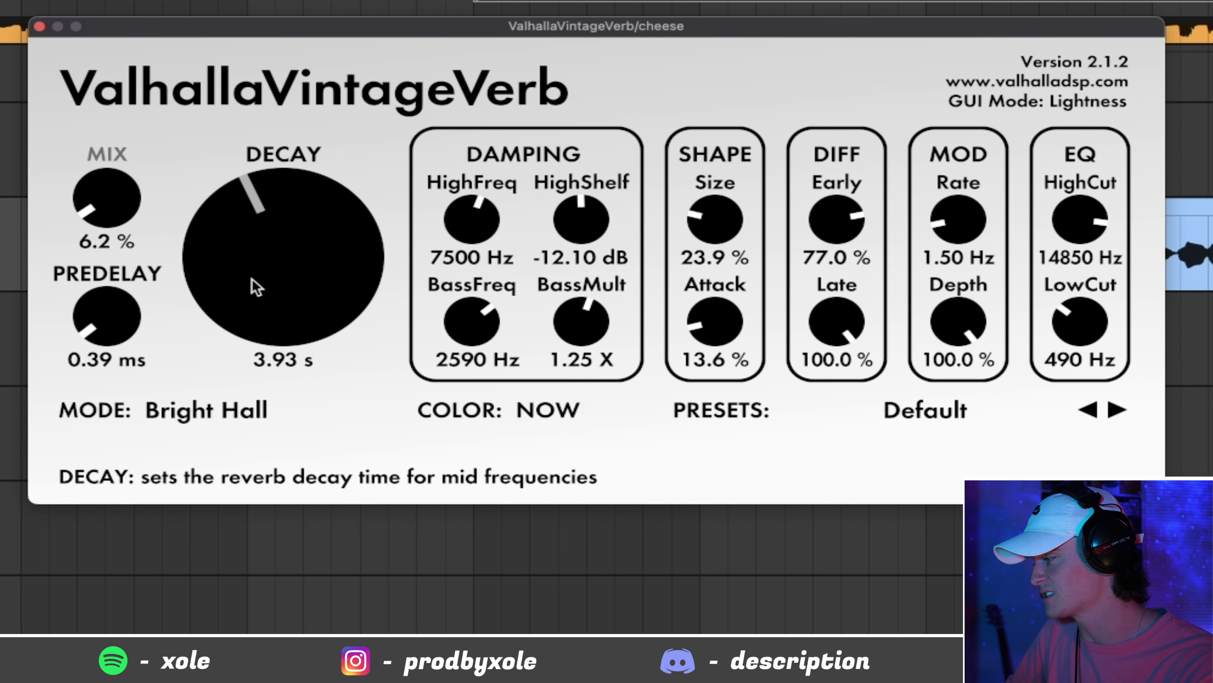
left_click_drag(114, 206, 102, 125)
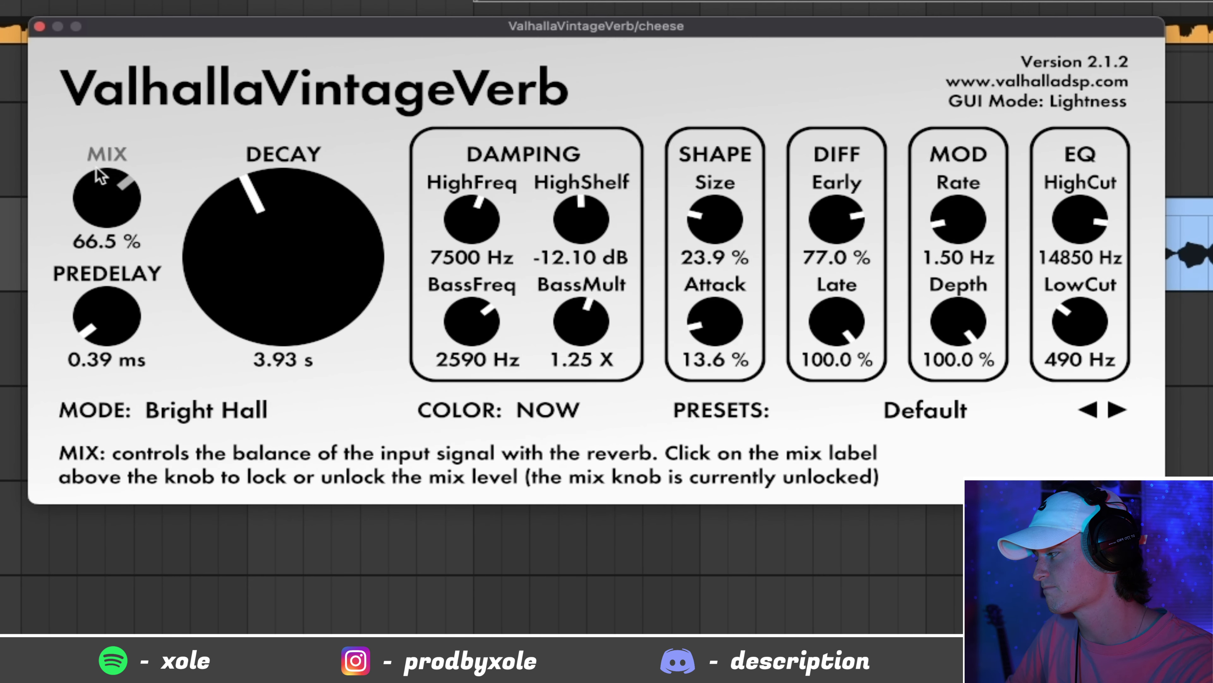
left_click_drag(100, 176, 99, 146)
left_click(40, 26)
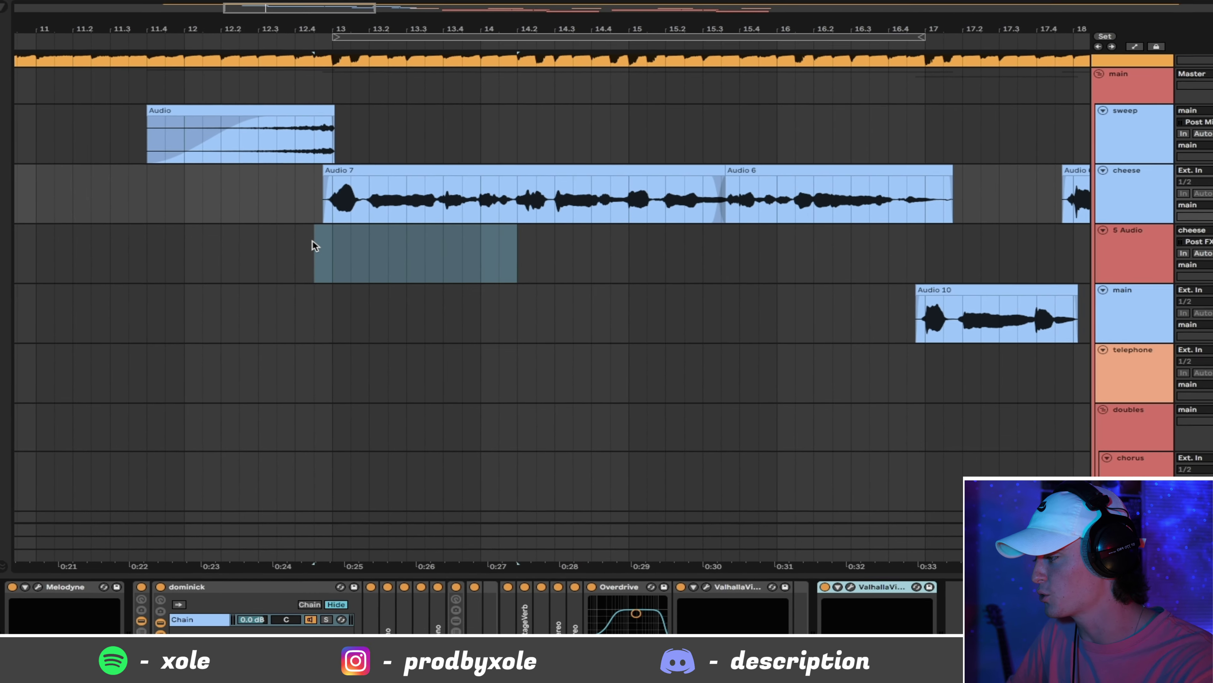
- Unsolo the 5 Audio track and deactivate the cheese track's Audio 7 vocal from 13.1.3 to 15.2.1
left_click(349, 260)
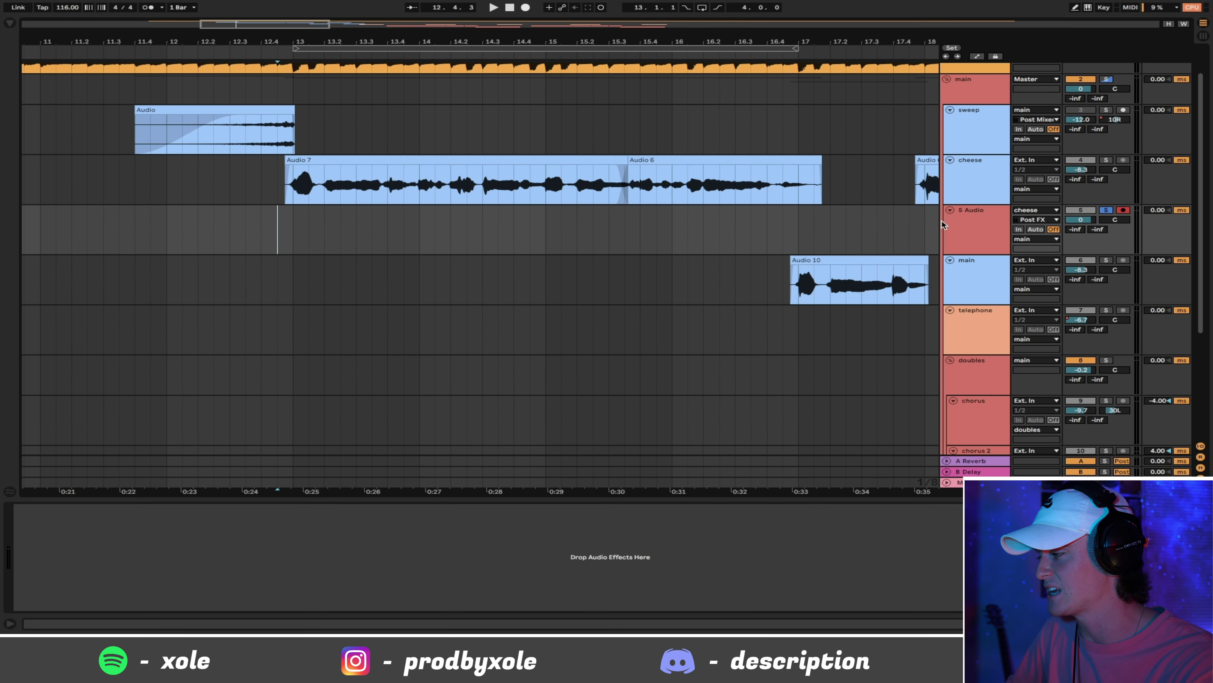
key("ctrl+z")
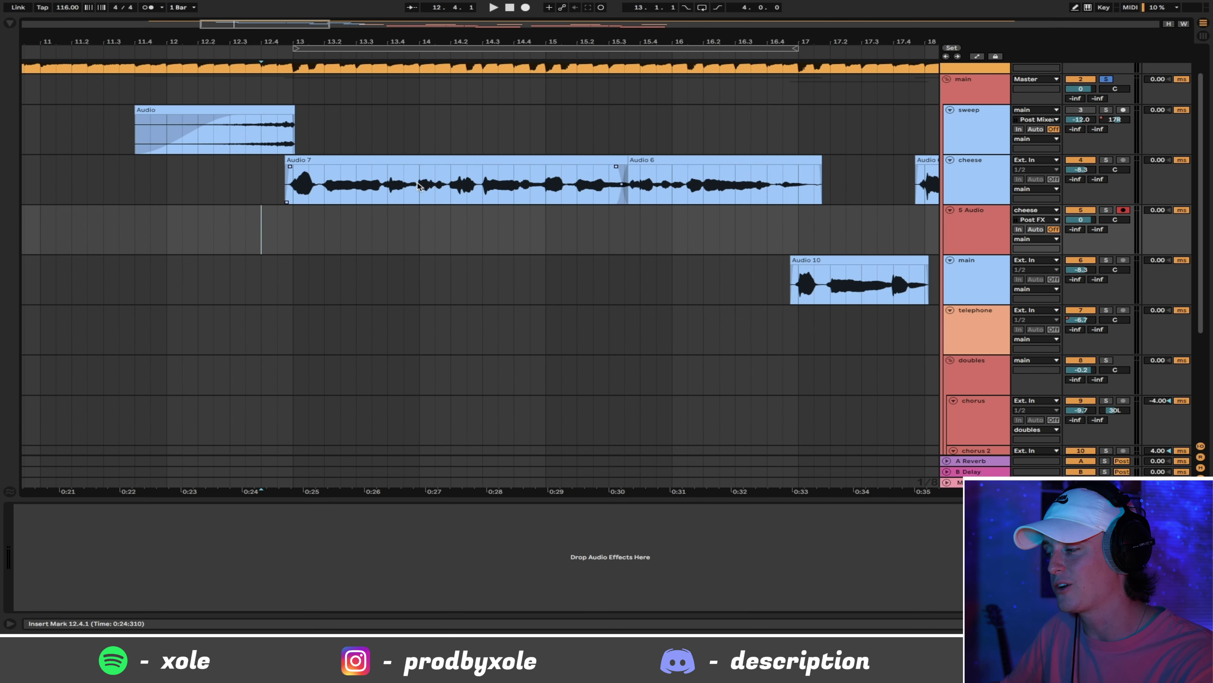
left_click(966, 180)
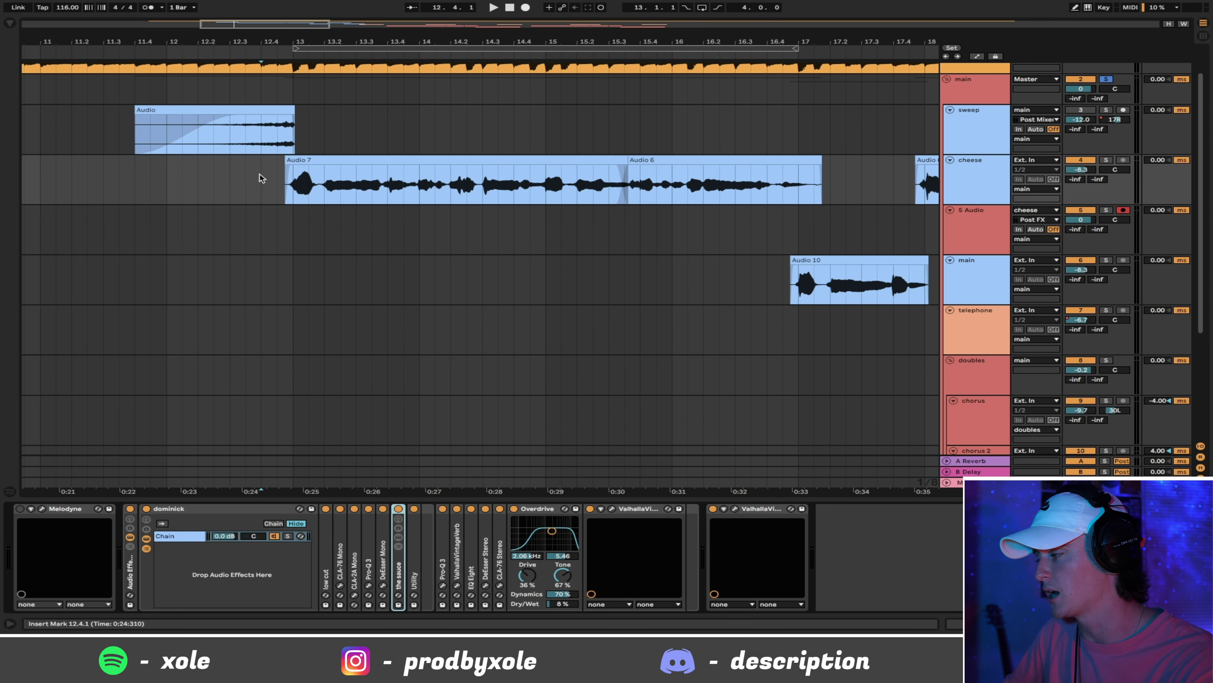
left_click_drag(261, 178, 310, 177)
left_click(566, 175)
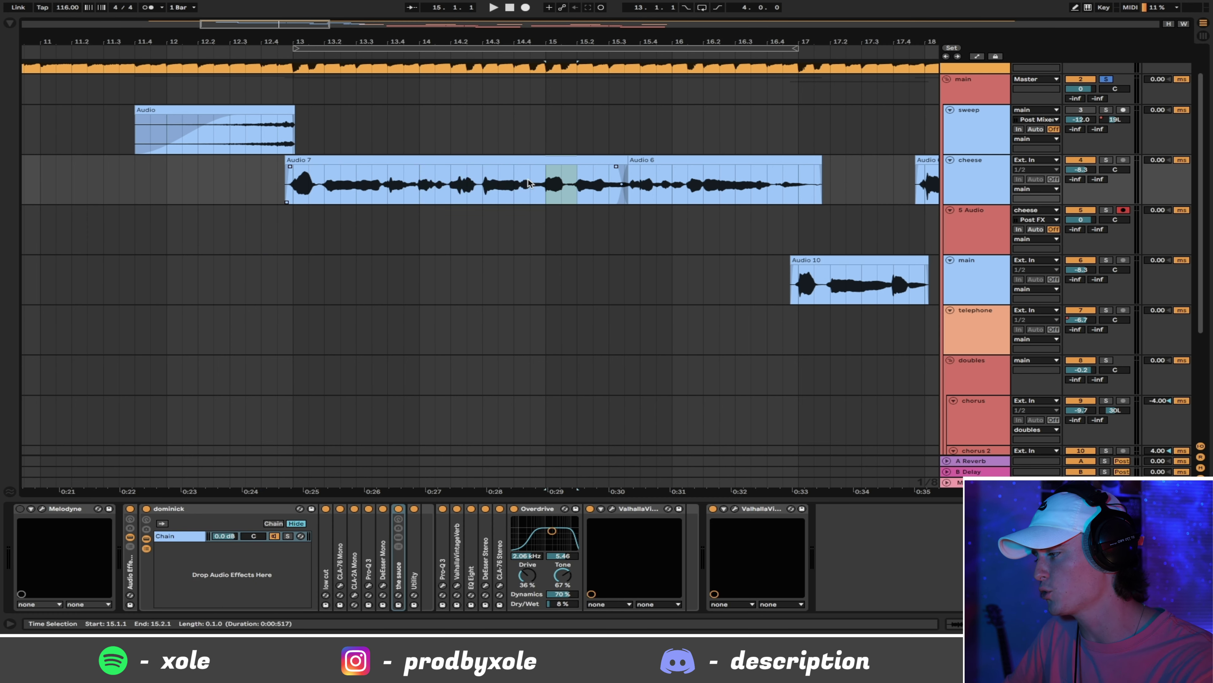
key("0")
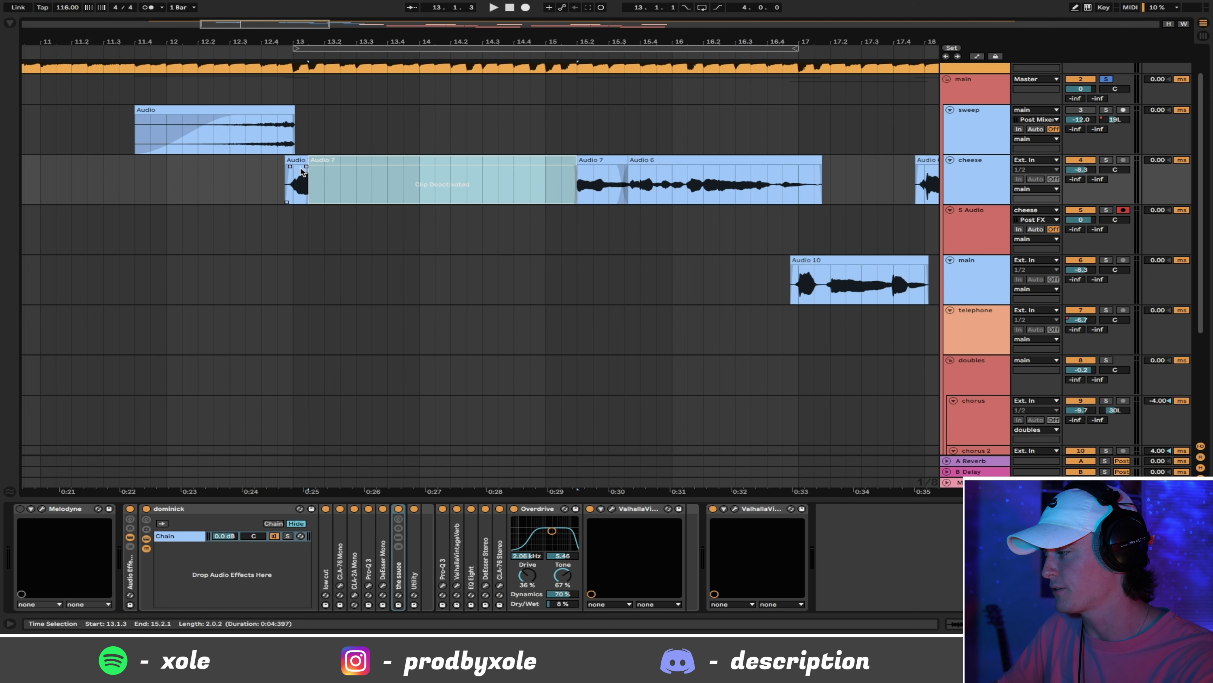
- Record the cheese track's opening word and its reverb tail onto 5 Audio from 12.4.1, and fade out the recorded clip's end
left_click_drag(310, 184, 289, 177)
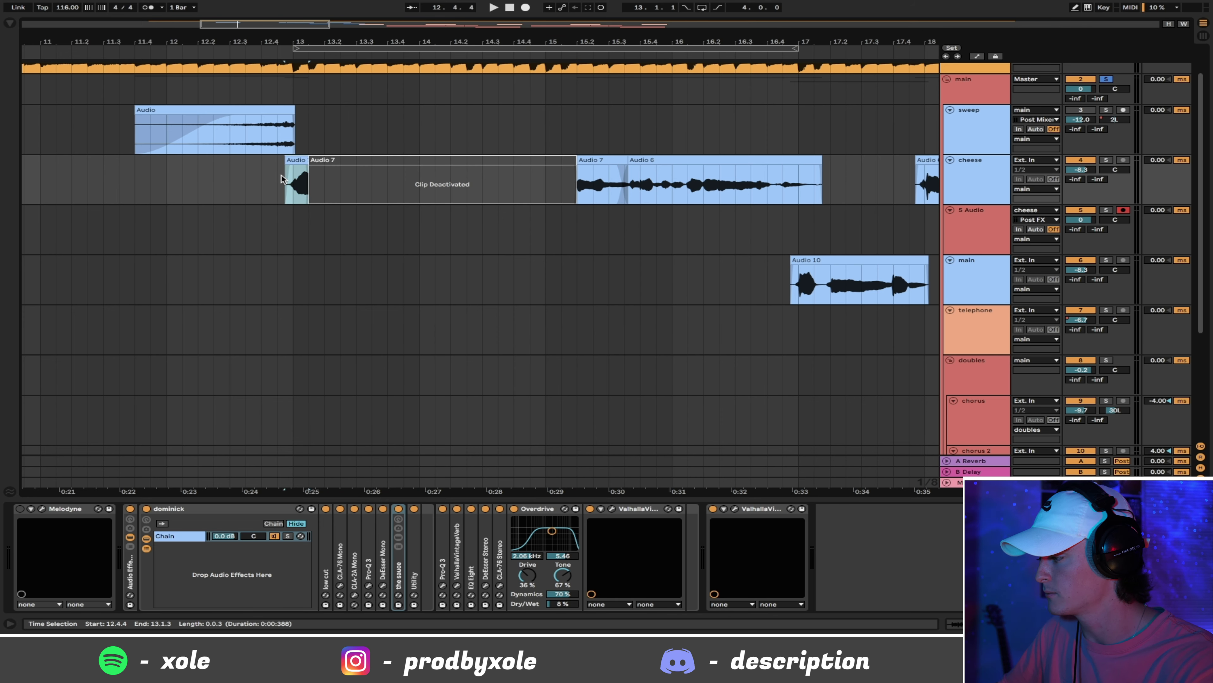
left_click(269, 220)
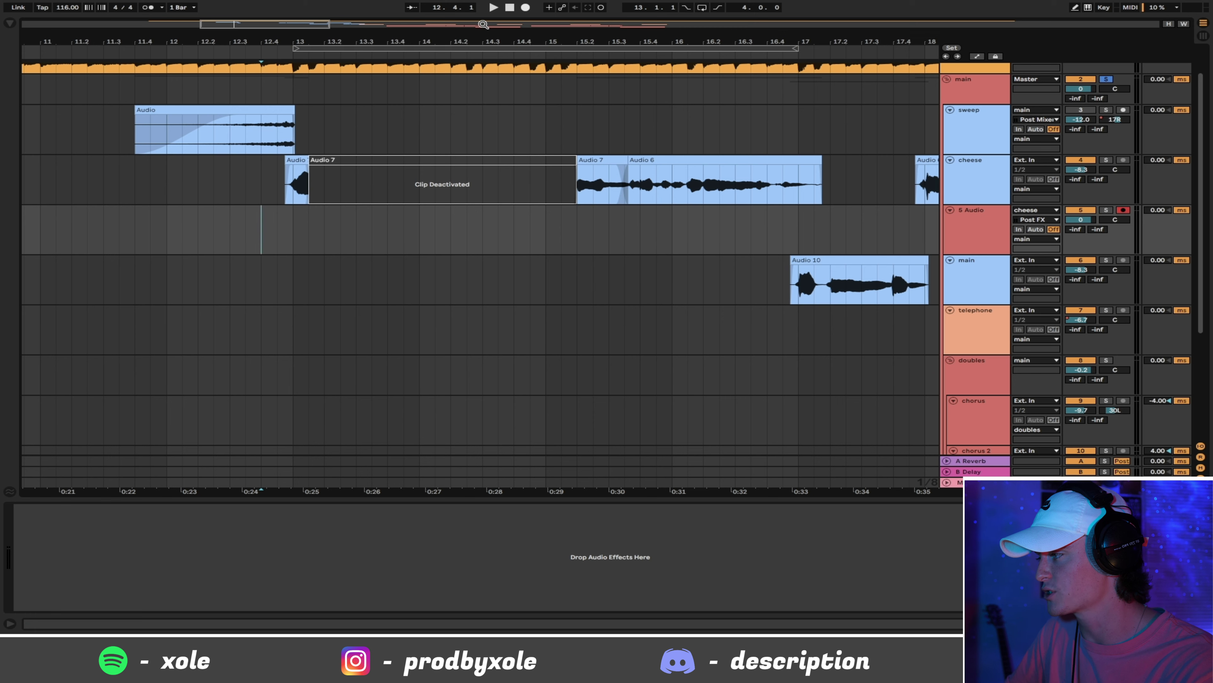
left_click(521, 8)
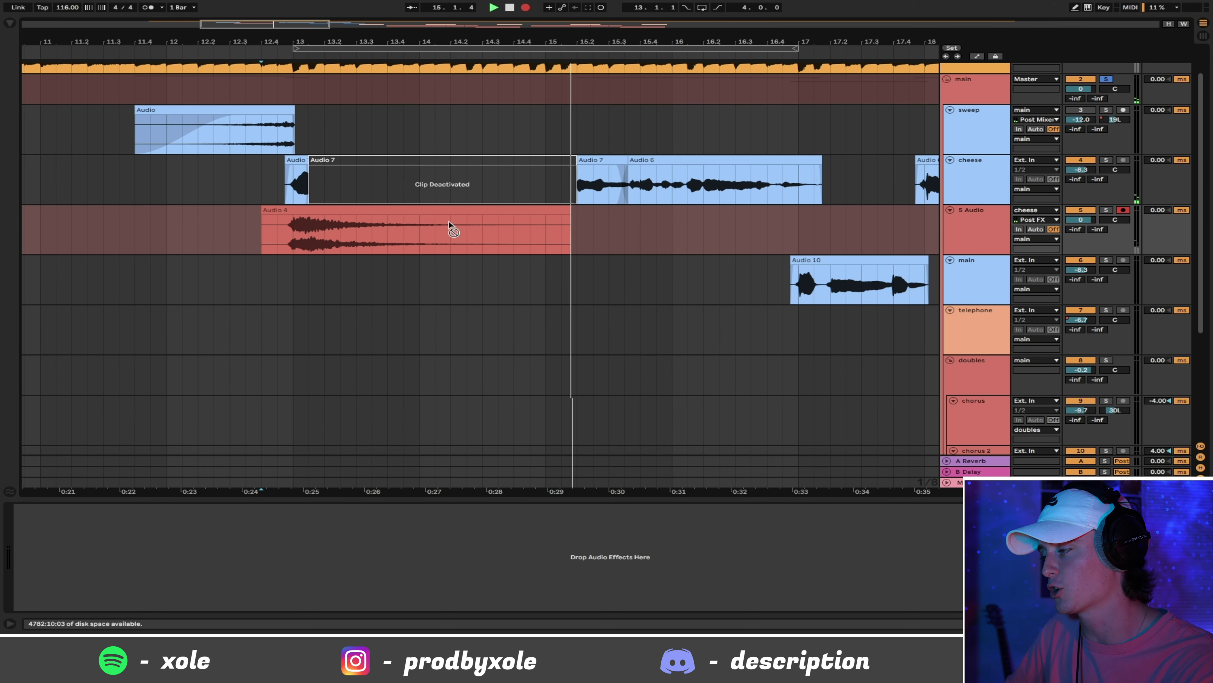
key("space")
left_click_drag(597, 209, 540, 223)
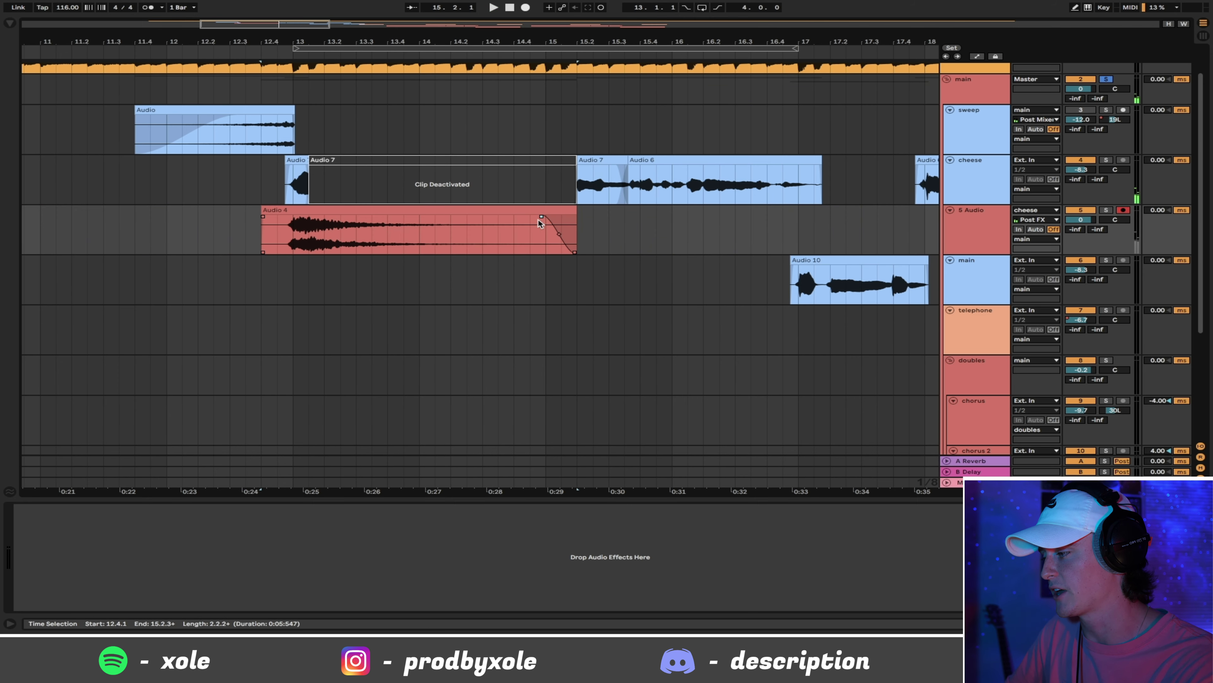
- Solo the 5 Audio track and play back the recorded reverb tail
left_click(438, 218)
left_click(1105, 210)
key("space")
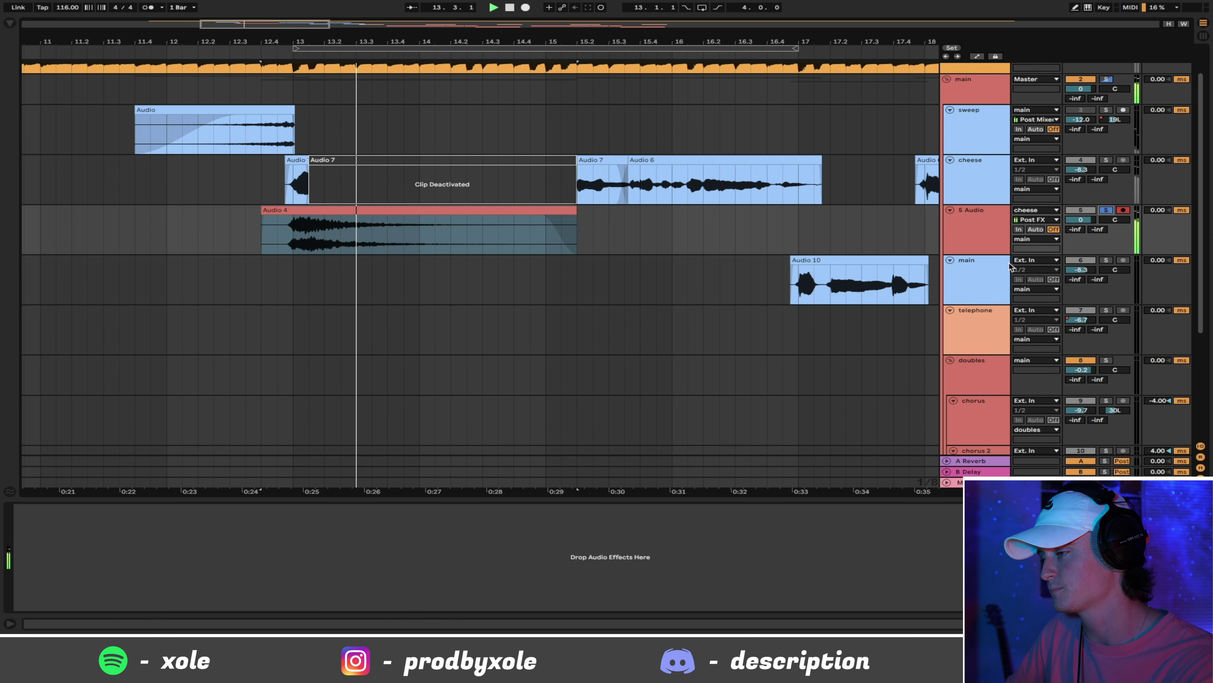
key("space")
- Reverse the recorded reverb clip and move it earlier so that it starts at 10.4.1 and swells into the vocal
double_click(478, 211)
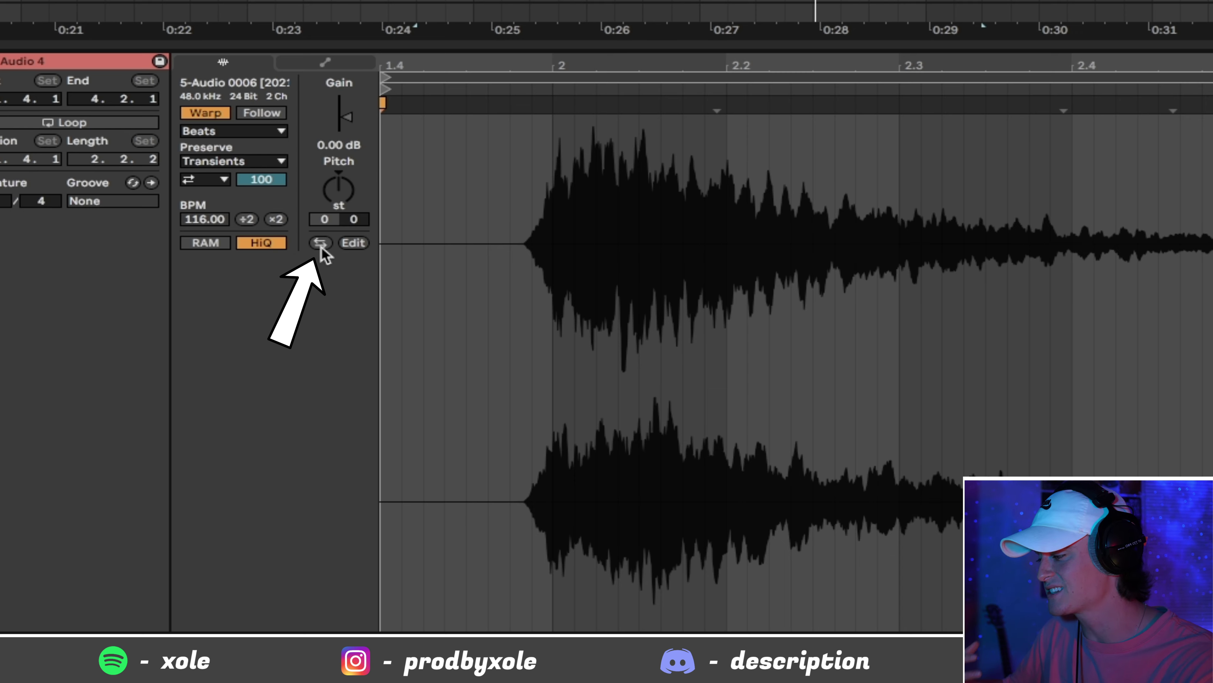
left_click(320, 244)
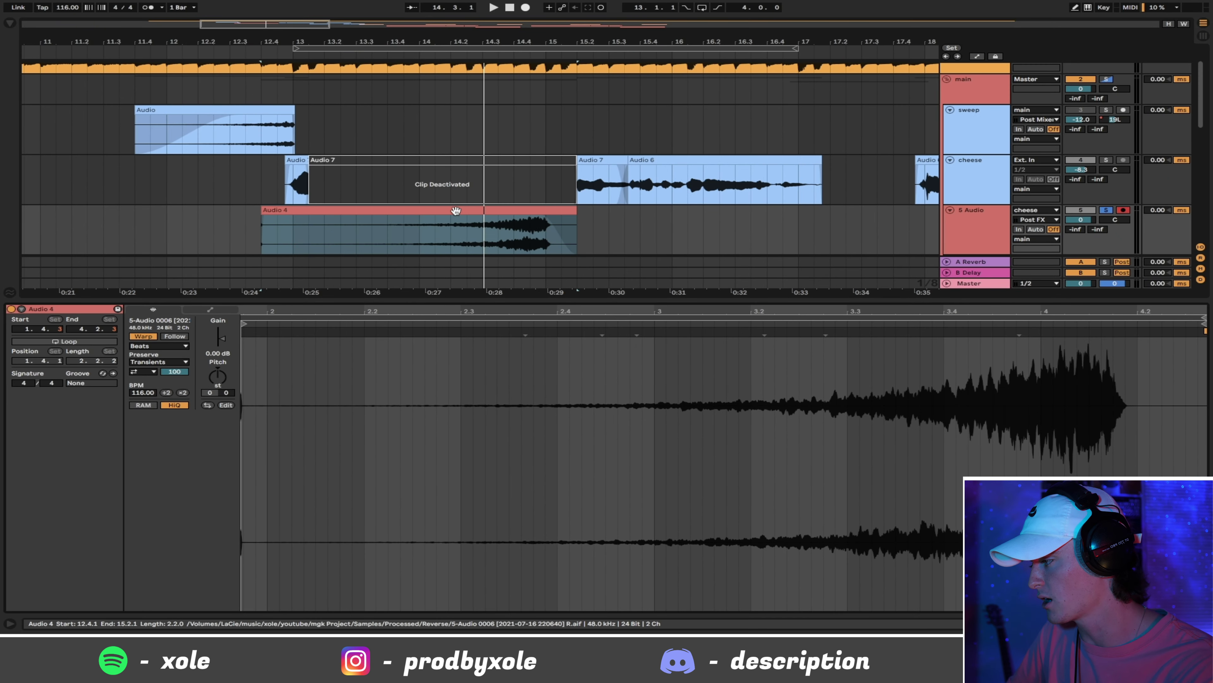
left_click(296, 208)
left_click_drag(293, 203, 213, 213)
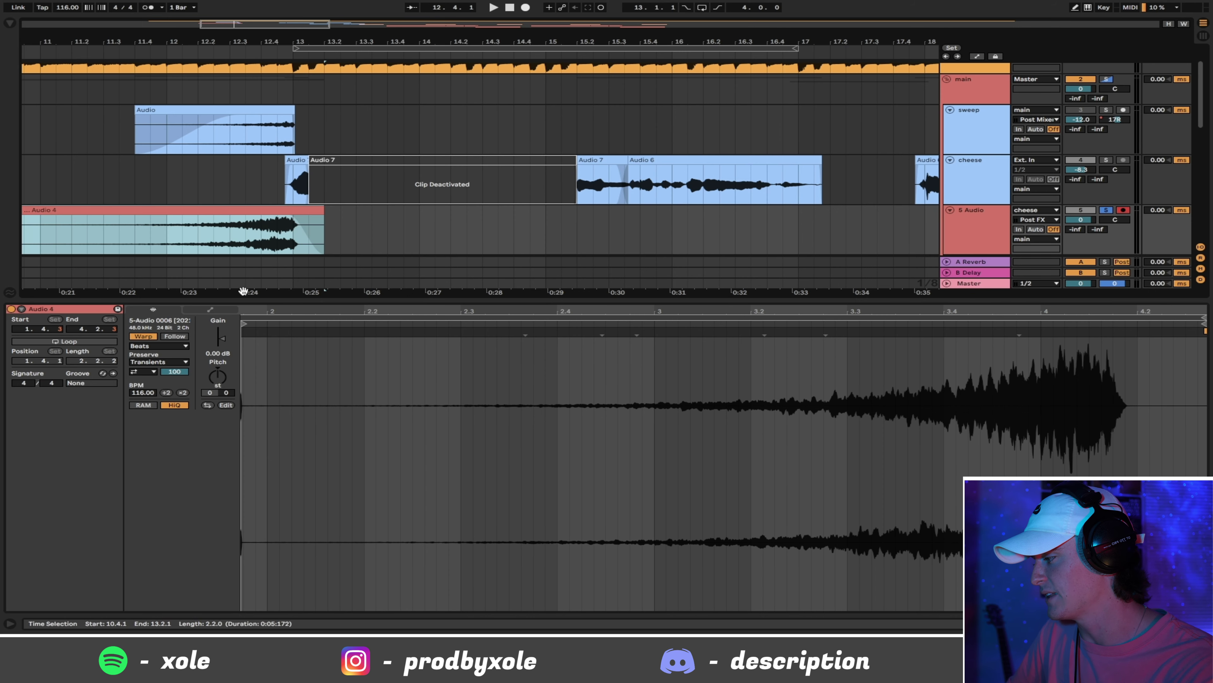
- Lower the reversed clip's gain to -10.6 dB, audition the sweep and close the clip's detail view
left_click_drag(220, 340, 221, 359)
key("space")
left_click_drag(332, 41, 433, 40)
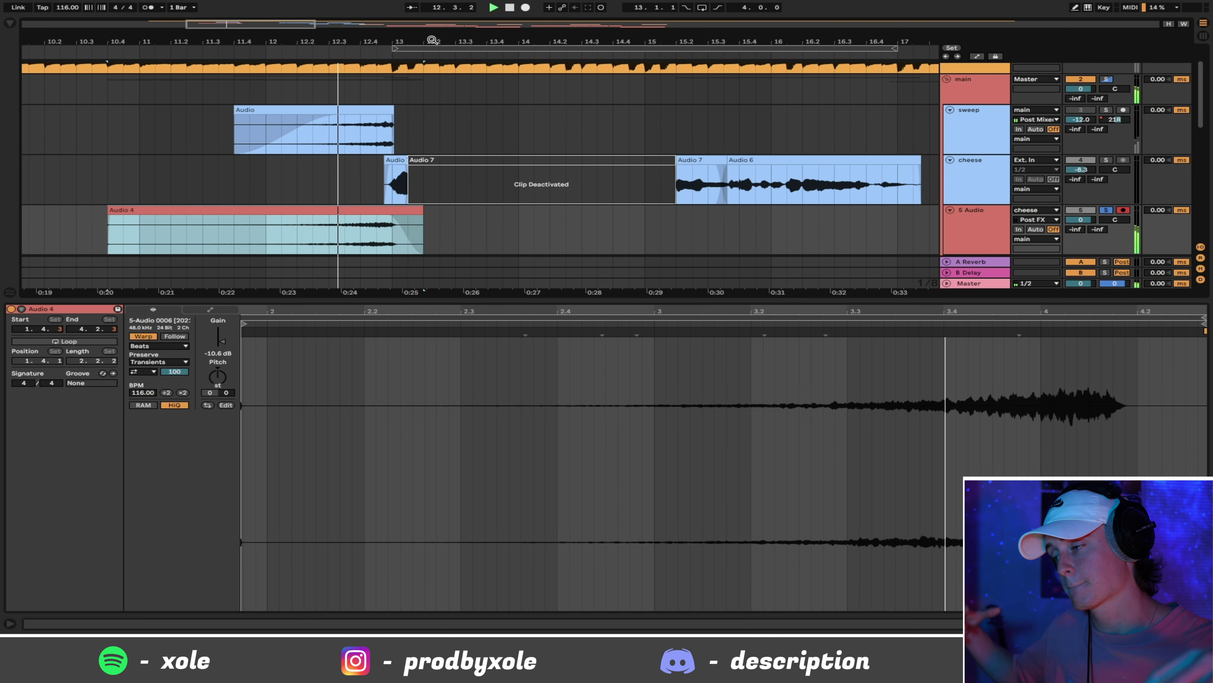
key("space")
key("shift+Tab")
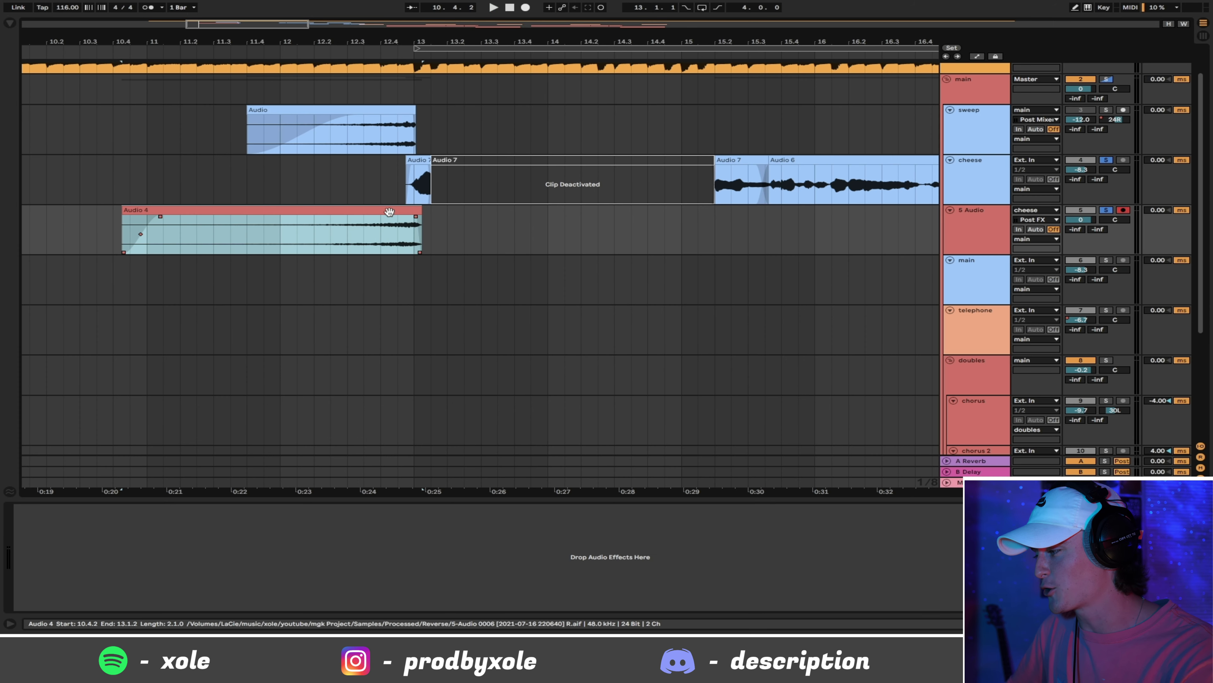
- Reactivate the muted Audio 7 section on the cheese track and turn off the copied ValhallaVintageVerb at the chain's end
left_click(446, 160)
key("0")
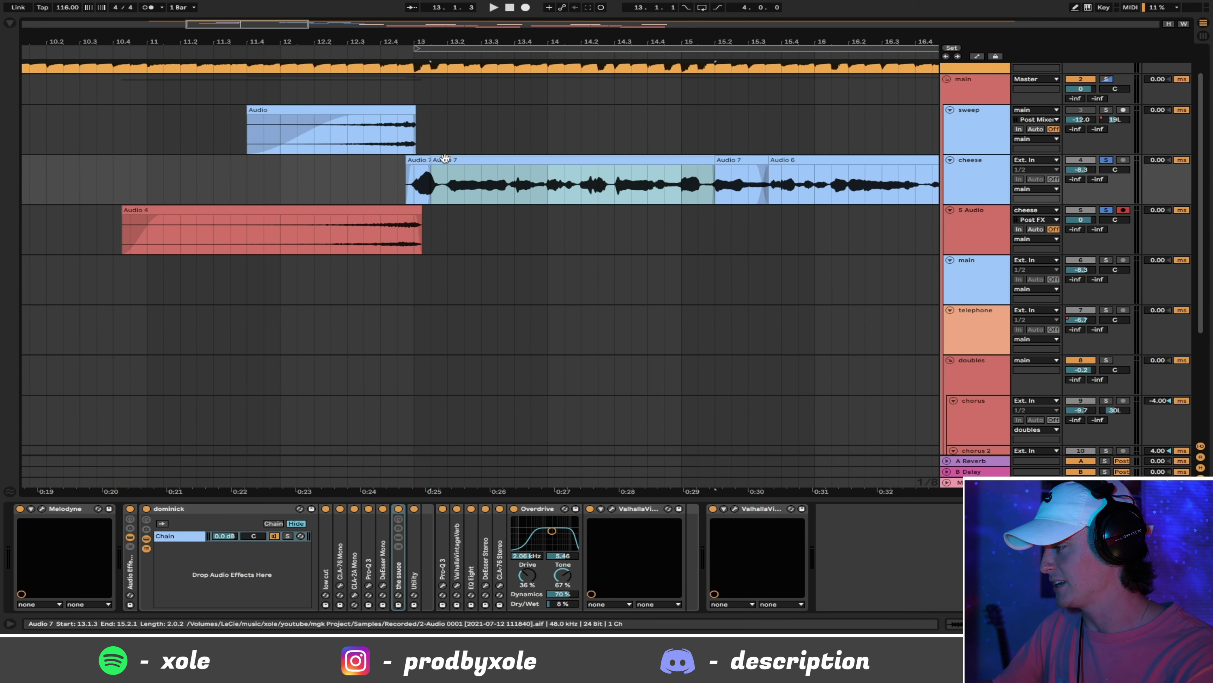
left_click(761, 510)
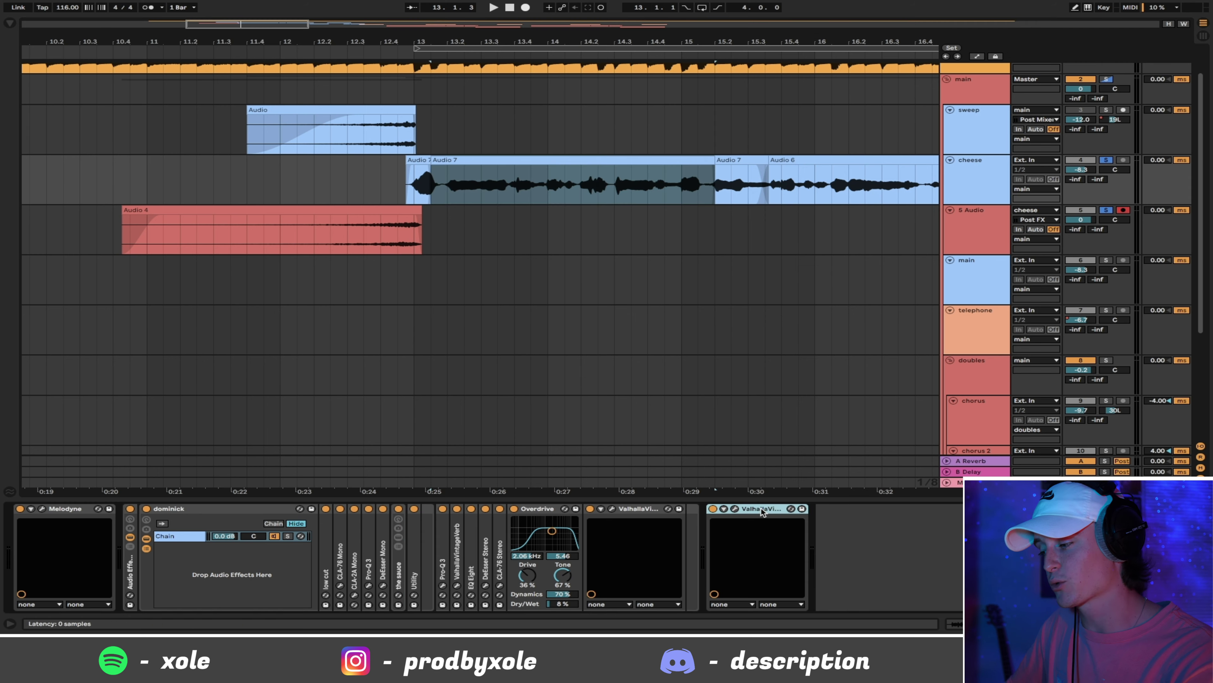
left_click(713, 509)
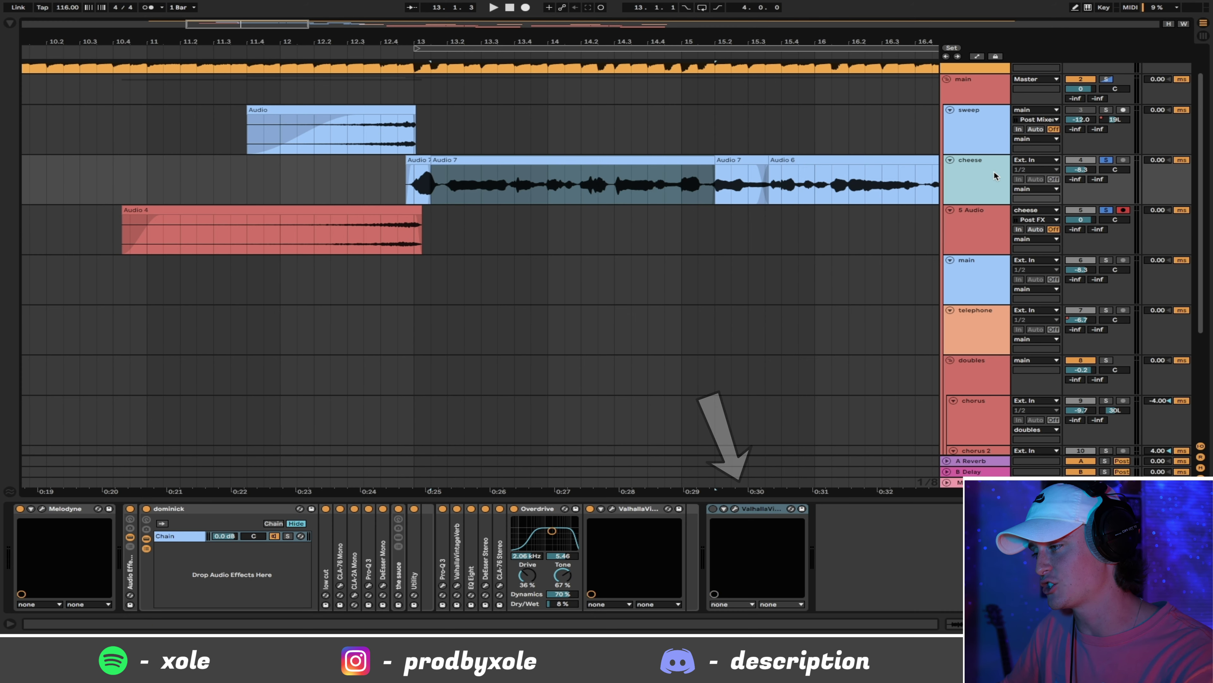
- Play back the reversed reverb sweep leading into the dry cheese vocal
left_click(377, 207)
key("space")
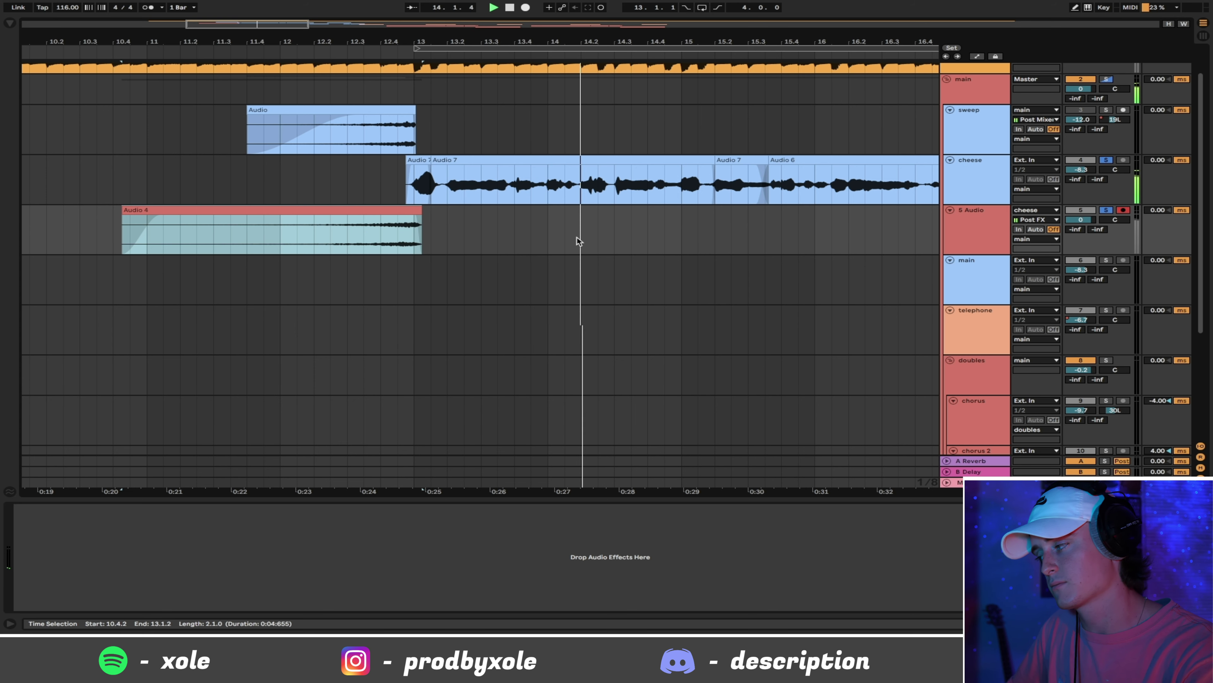
key("space")
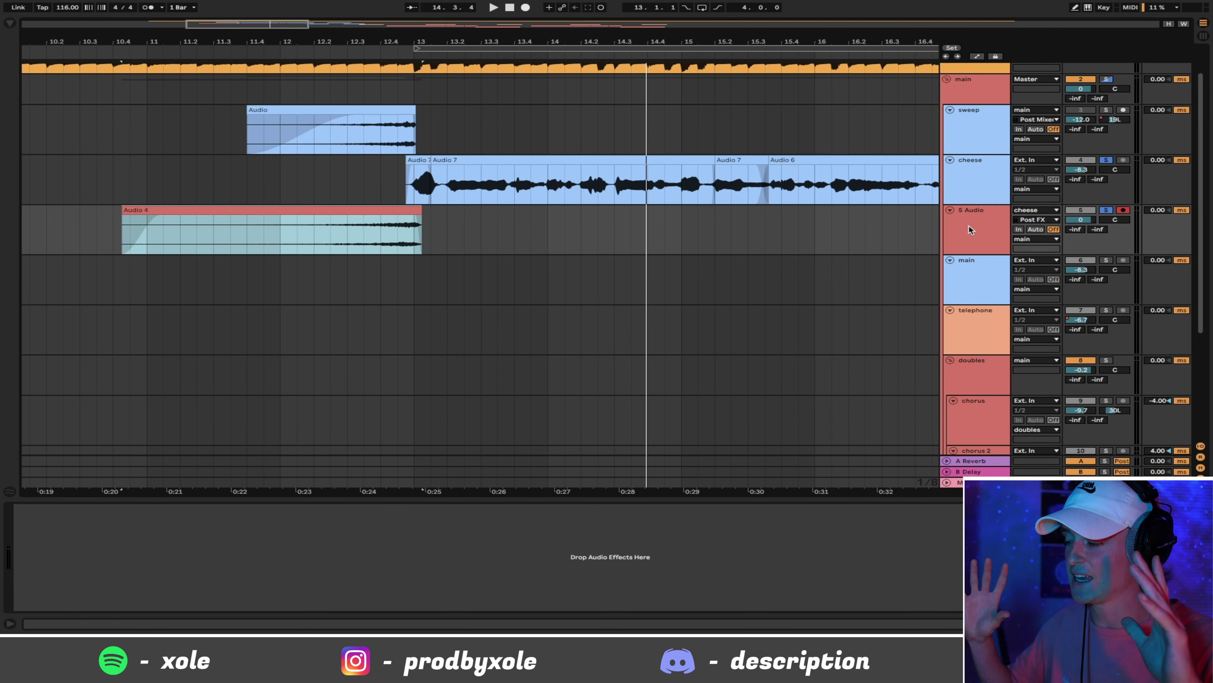
- Undo the reverb sweep edits, and rename the dominick rack on the upper main vocal track to MGK
key("ctrl+z")
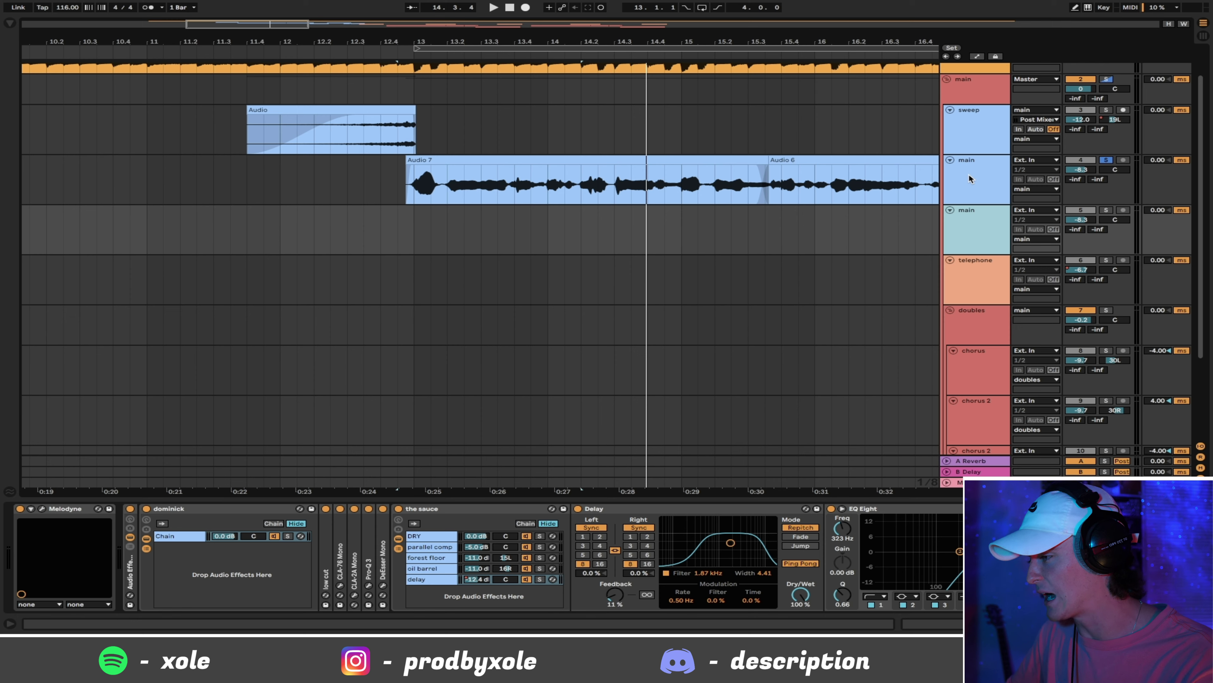
left_click(969, 172)
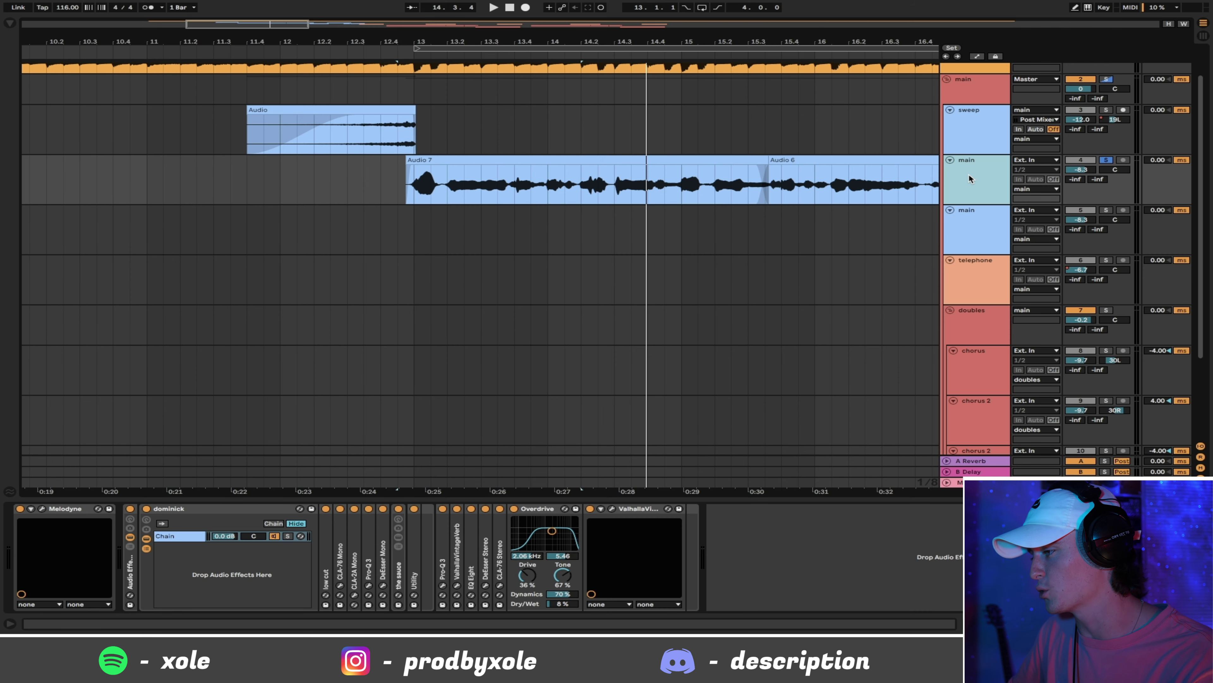
double_click(131, 579)
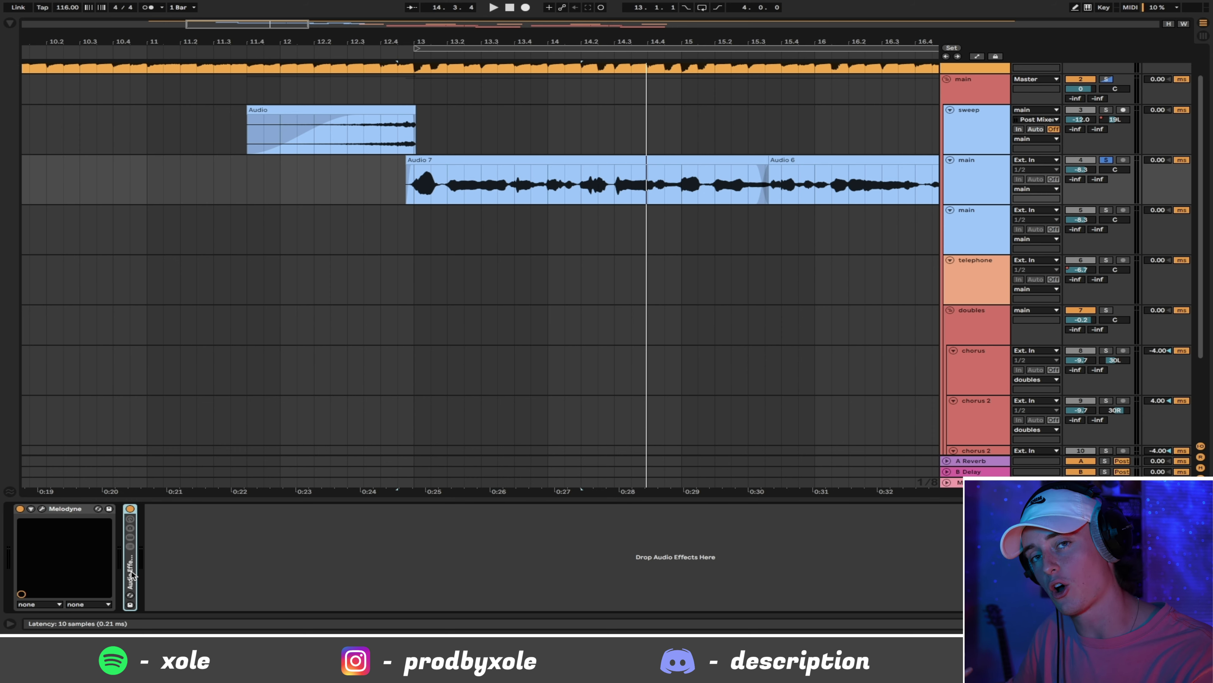
double_click(133, 575)
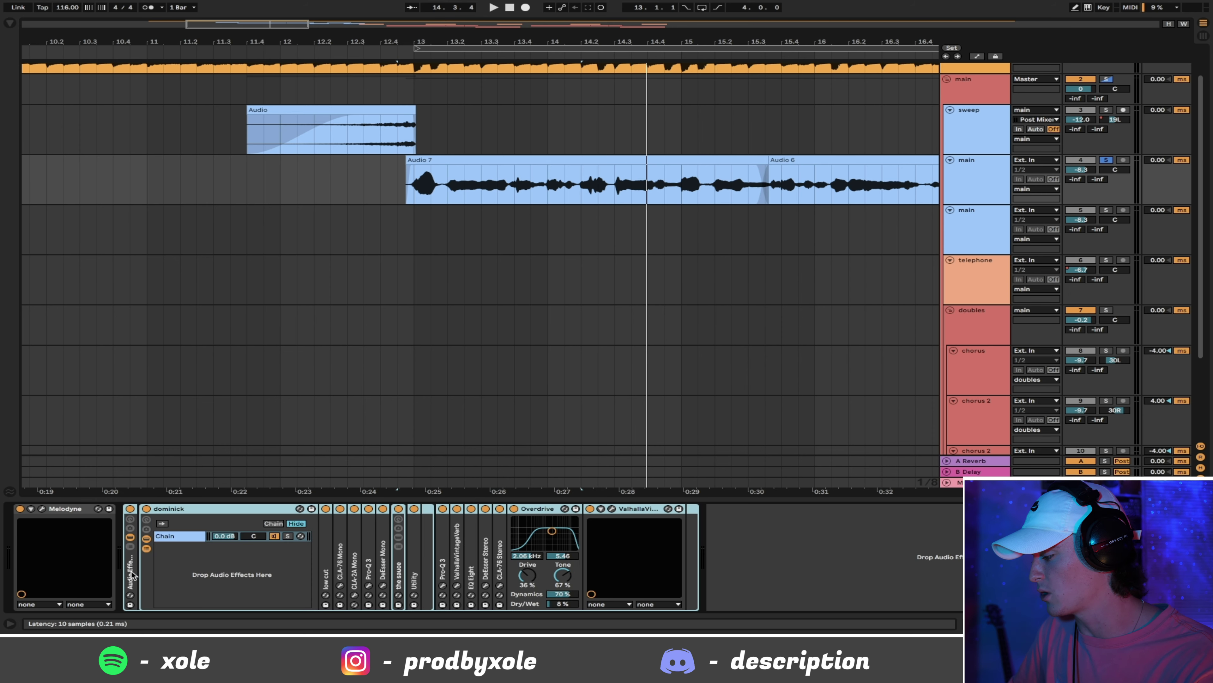
left_click(181, 510)
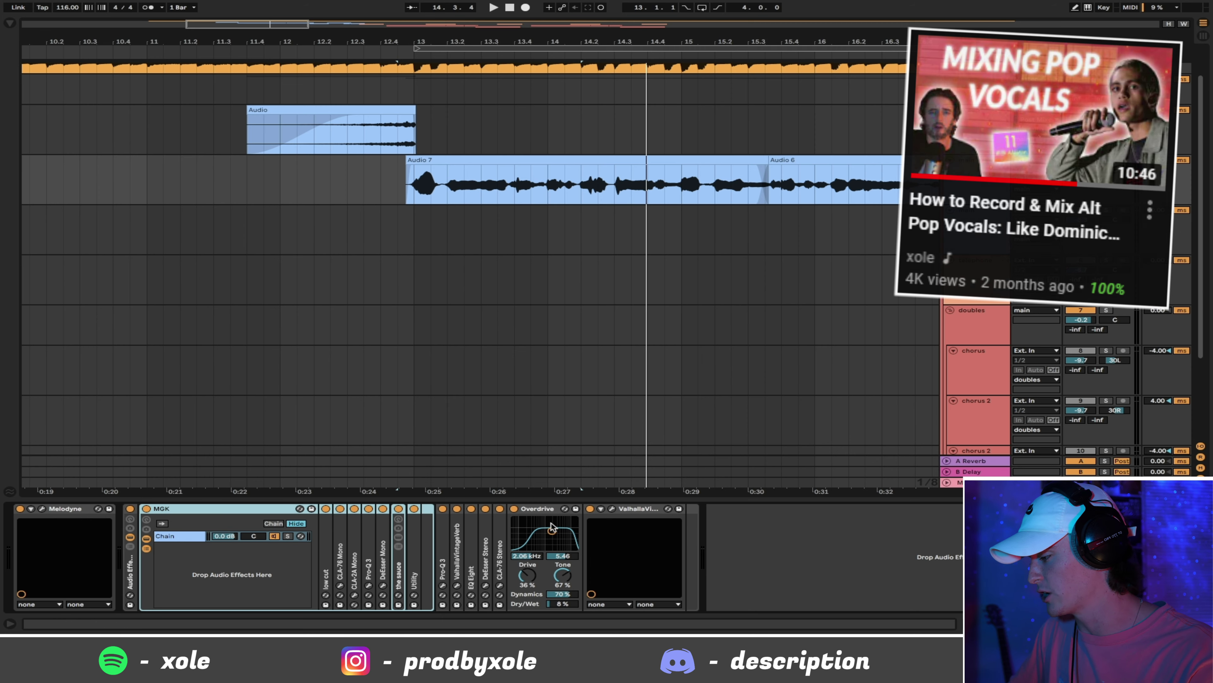
- Play the main vocal and compare it with Melodyne bypassed and enabled
left_click(72, 510)
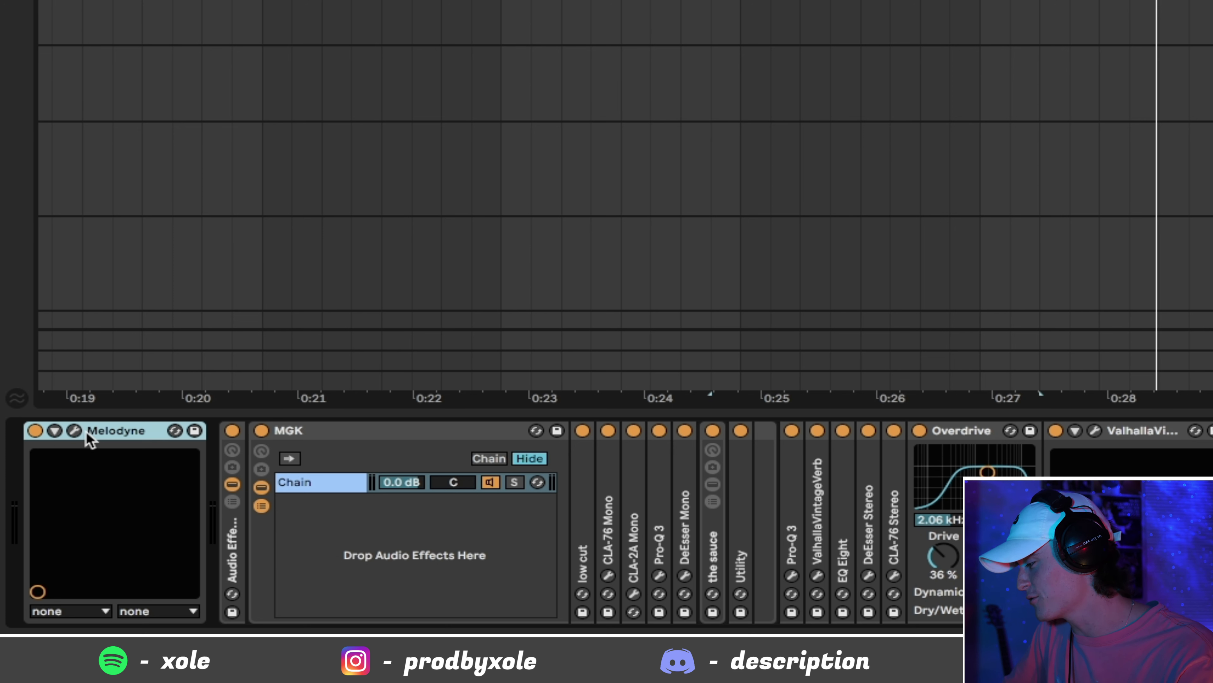
left_click(35, 431)
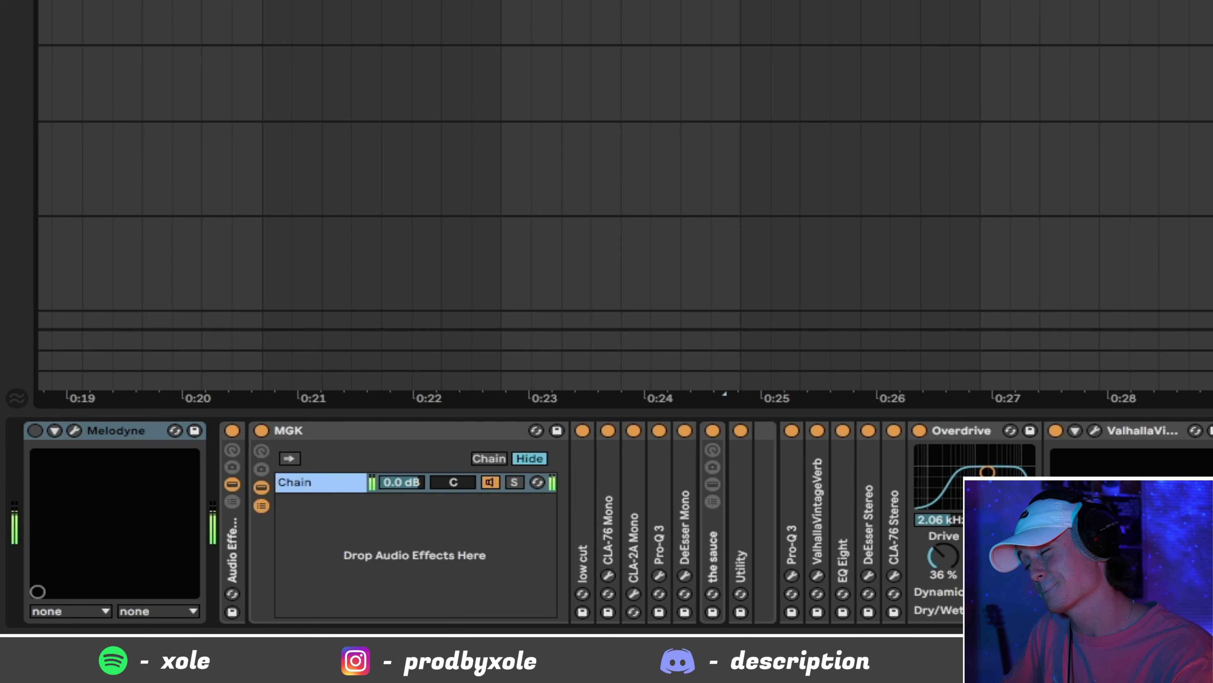
key("minus")
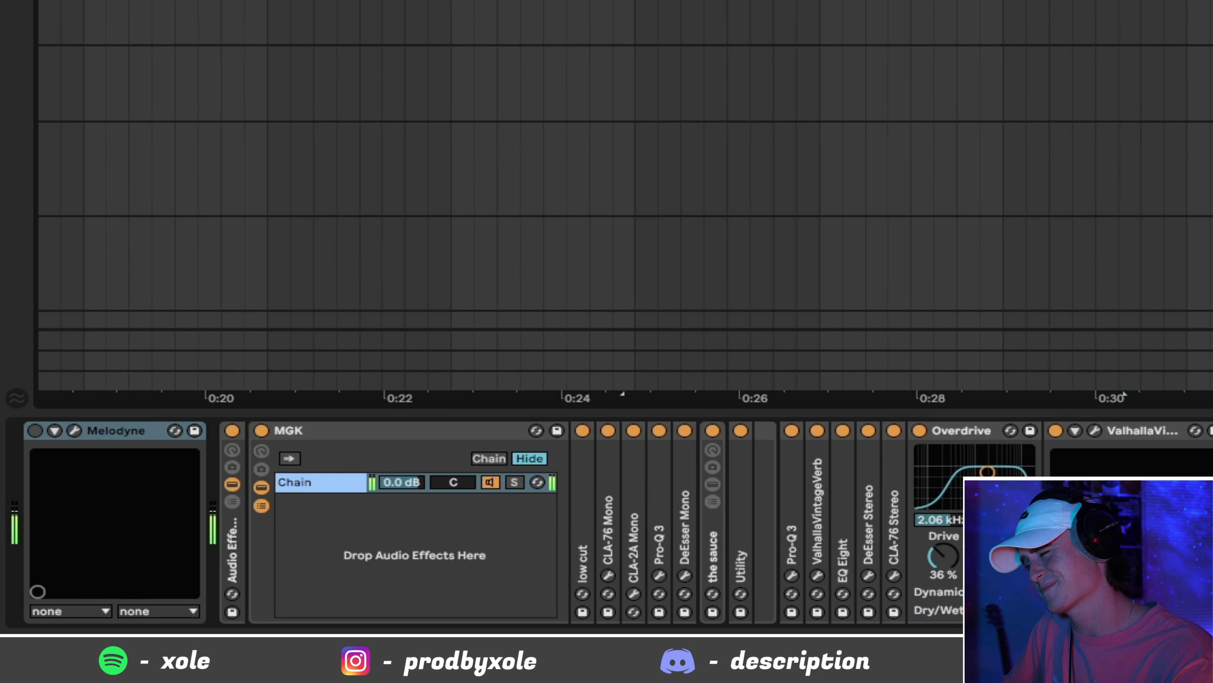
left_click(35, 431)
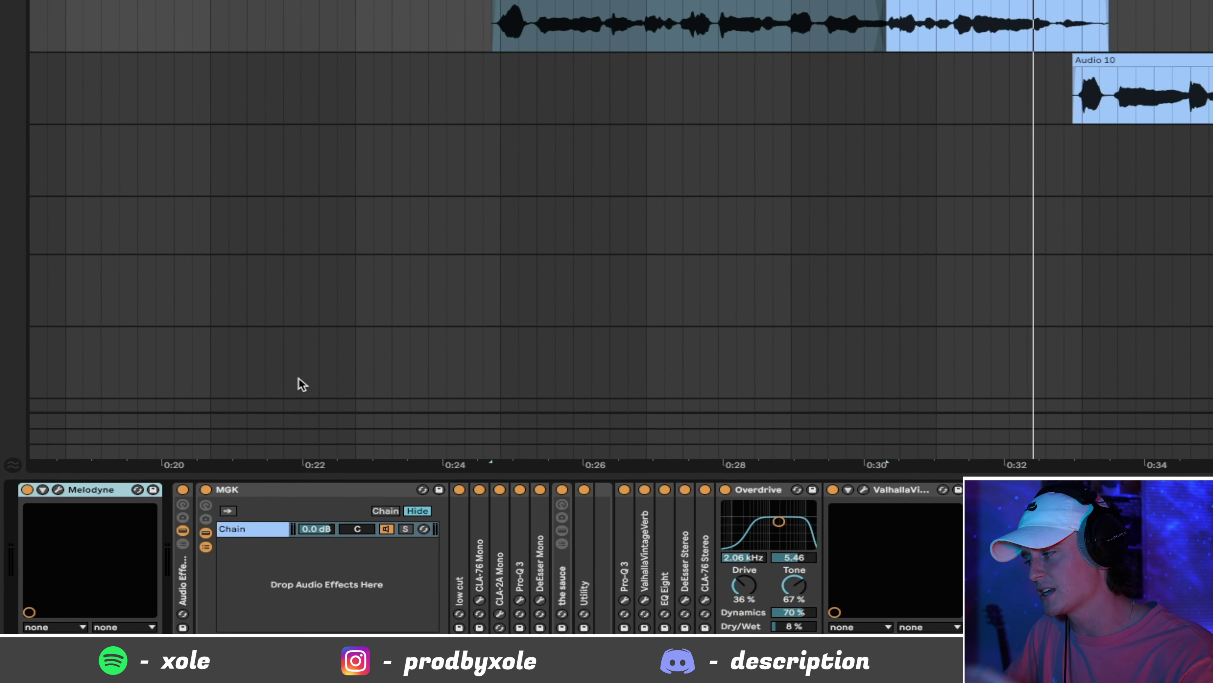
key("space")
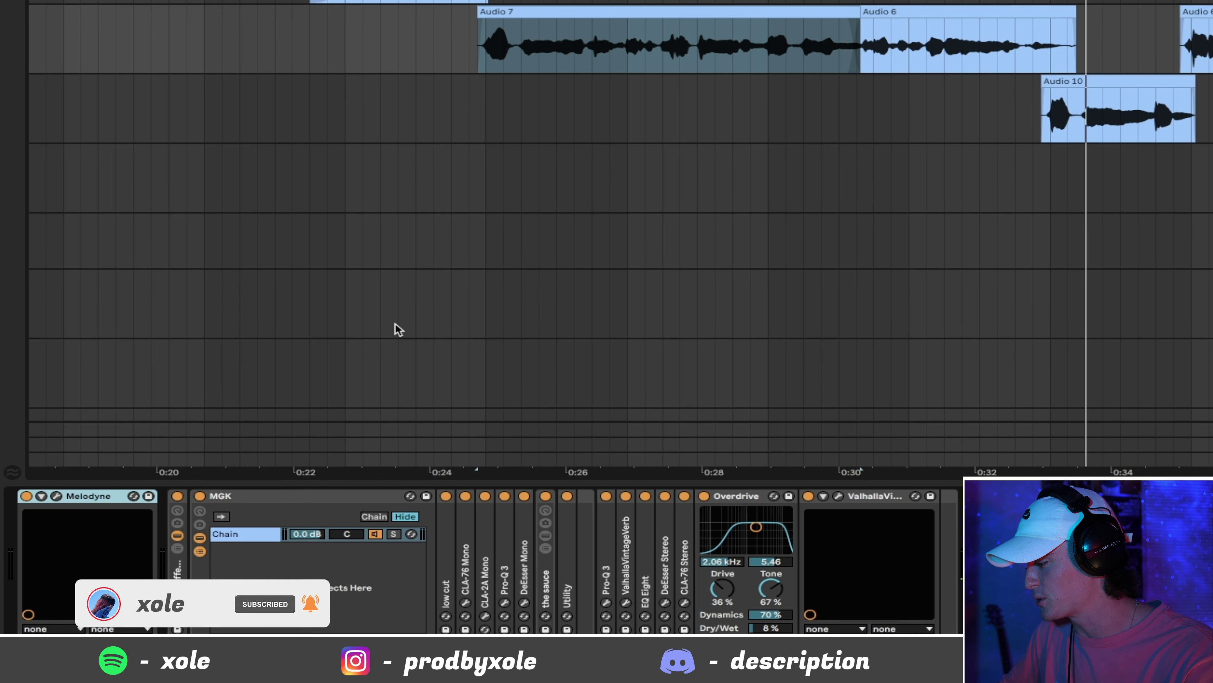
- Turn off the main vocal's devices from CLA-76 Mono through Overdrive, and expand the MGK rack's low cut EQ
left_click(282, 497)
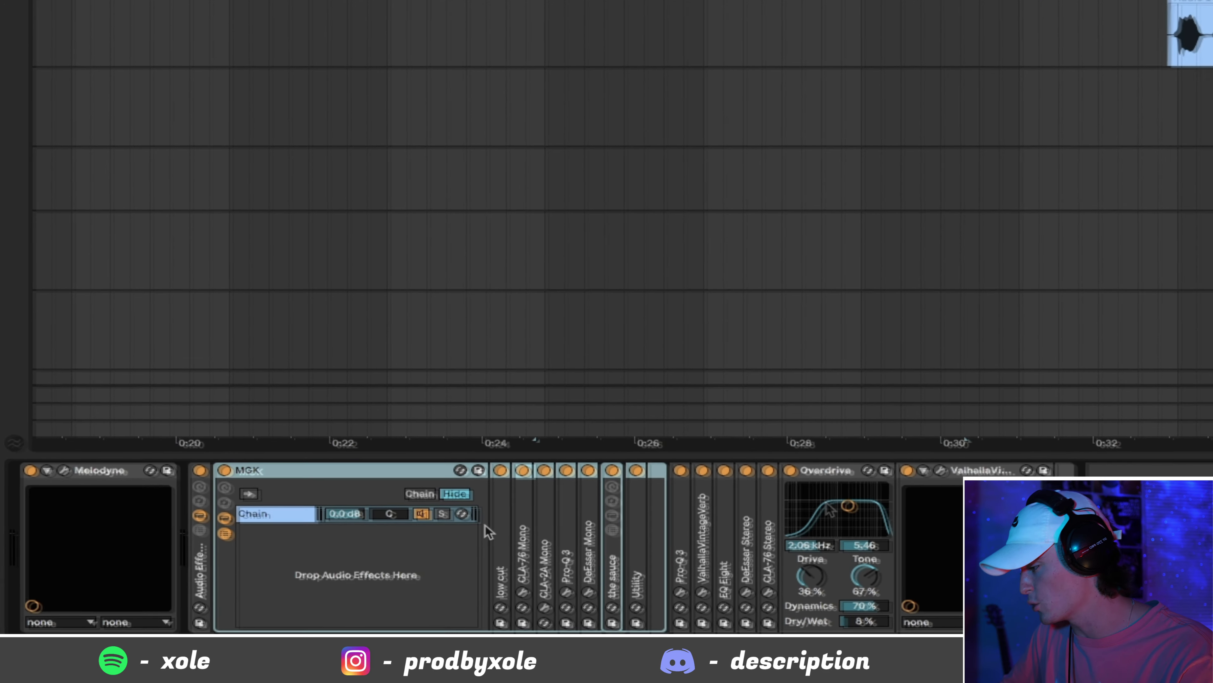
left_click(493, 483)
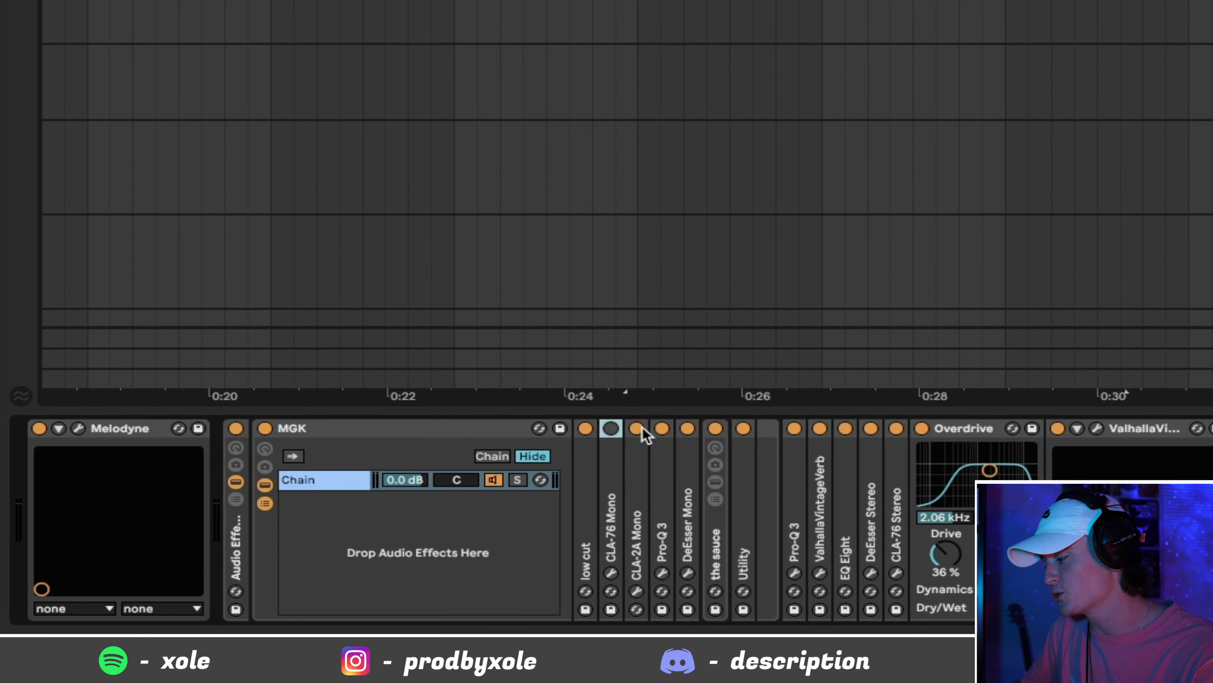
left_click(636, 428)
left_click(662, 428)
left_click(687, 428)
left_click(716, 428)
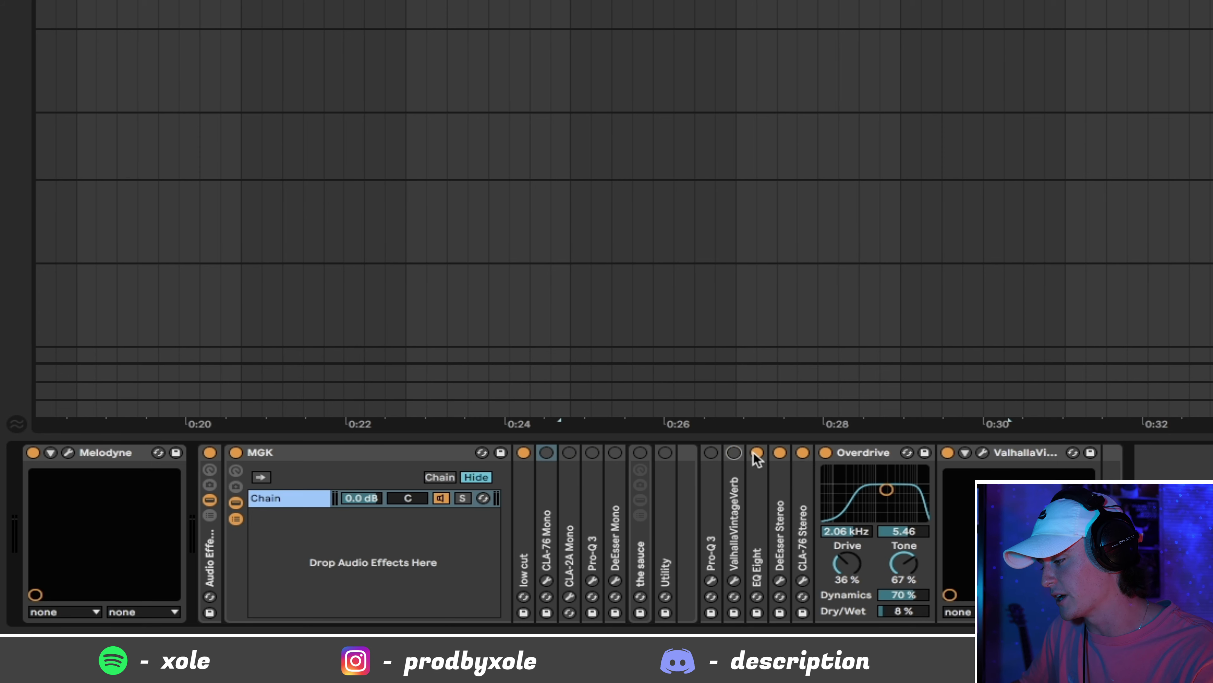
left_click(829, 453)
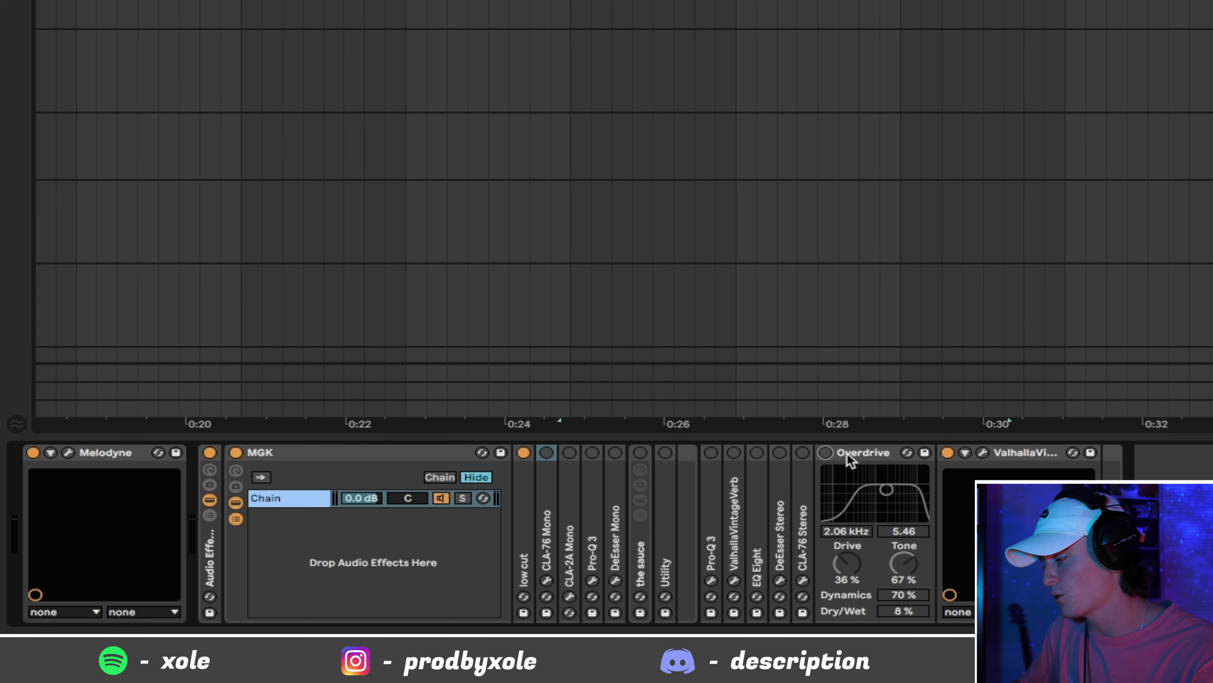
double_click(524, 564)
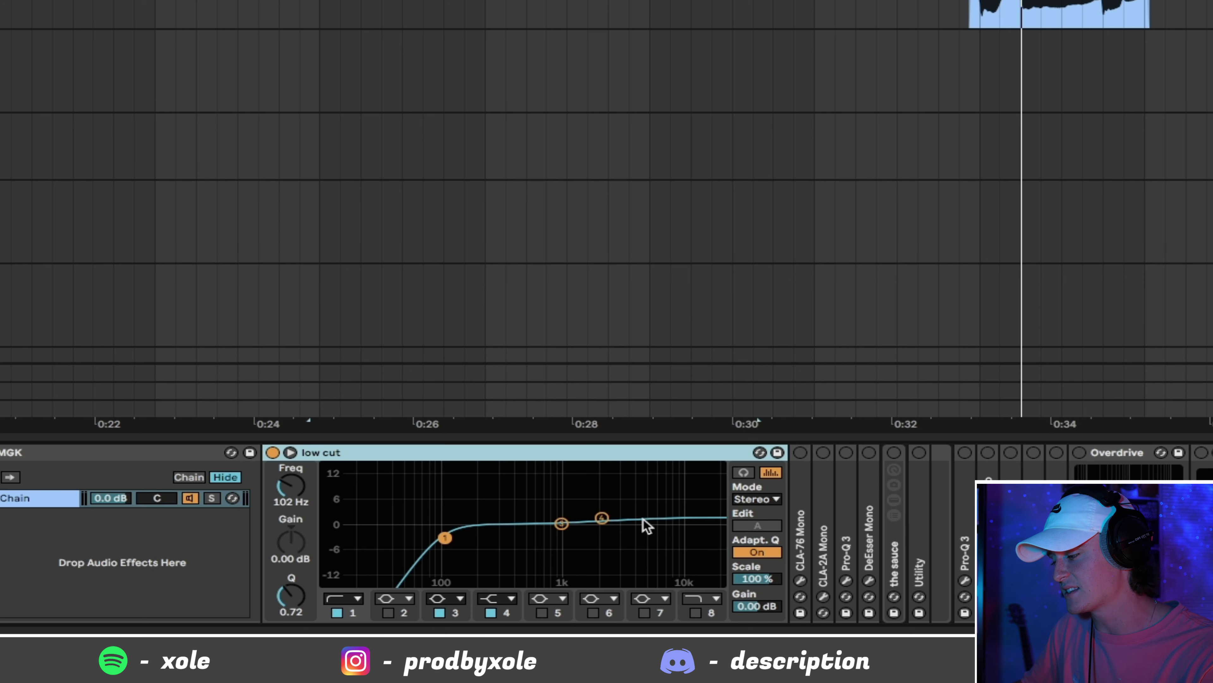
- Shift band 4 of the low cut EQ to 2.40 kHz at 1.36 dB and play the vocal through it
left_click_drag(600, 519, 605, 519)
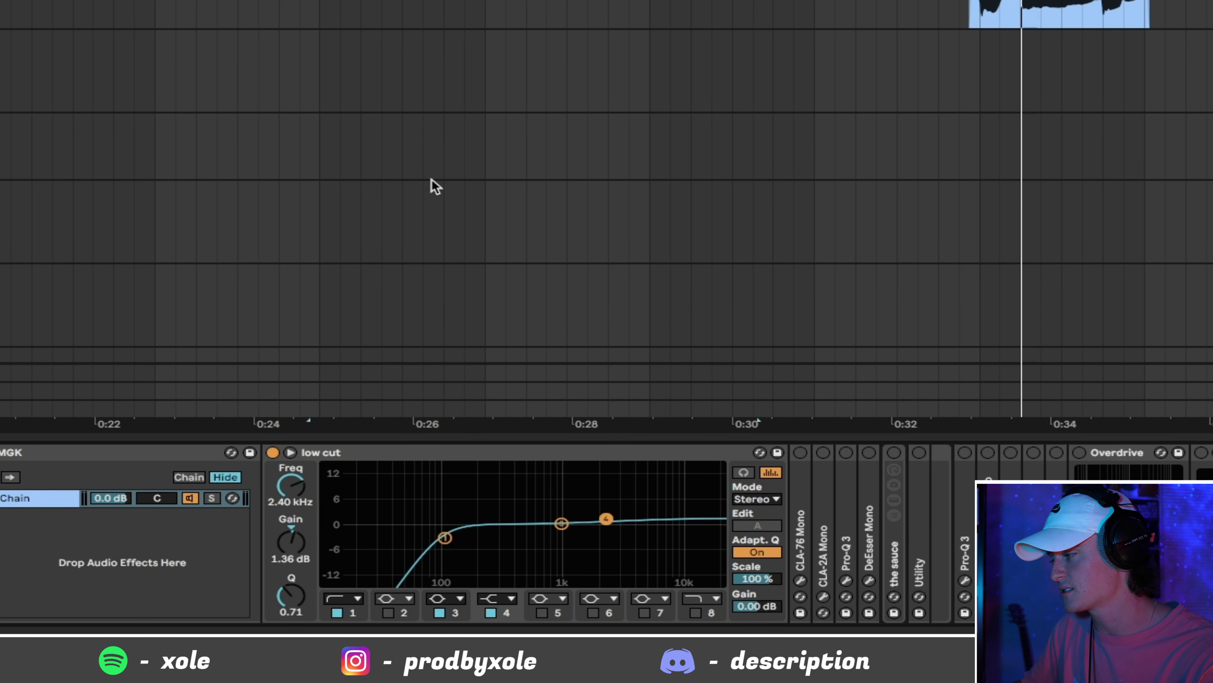
key("space")
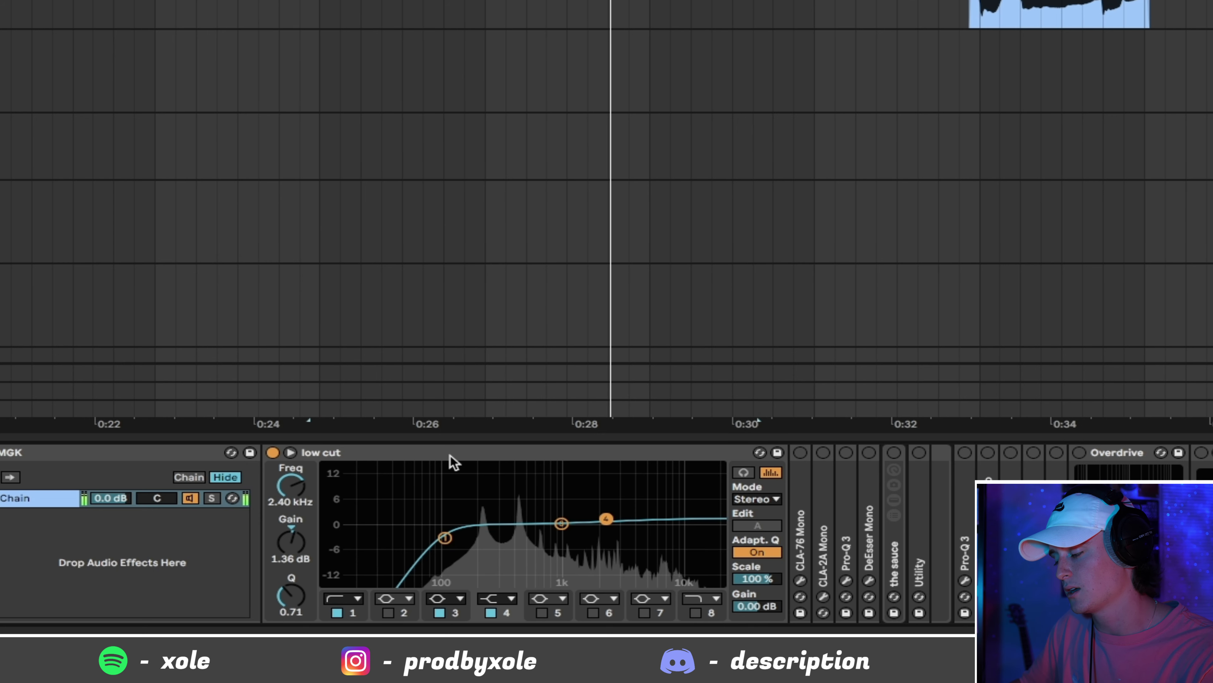
key("space")
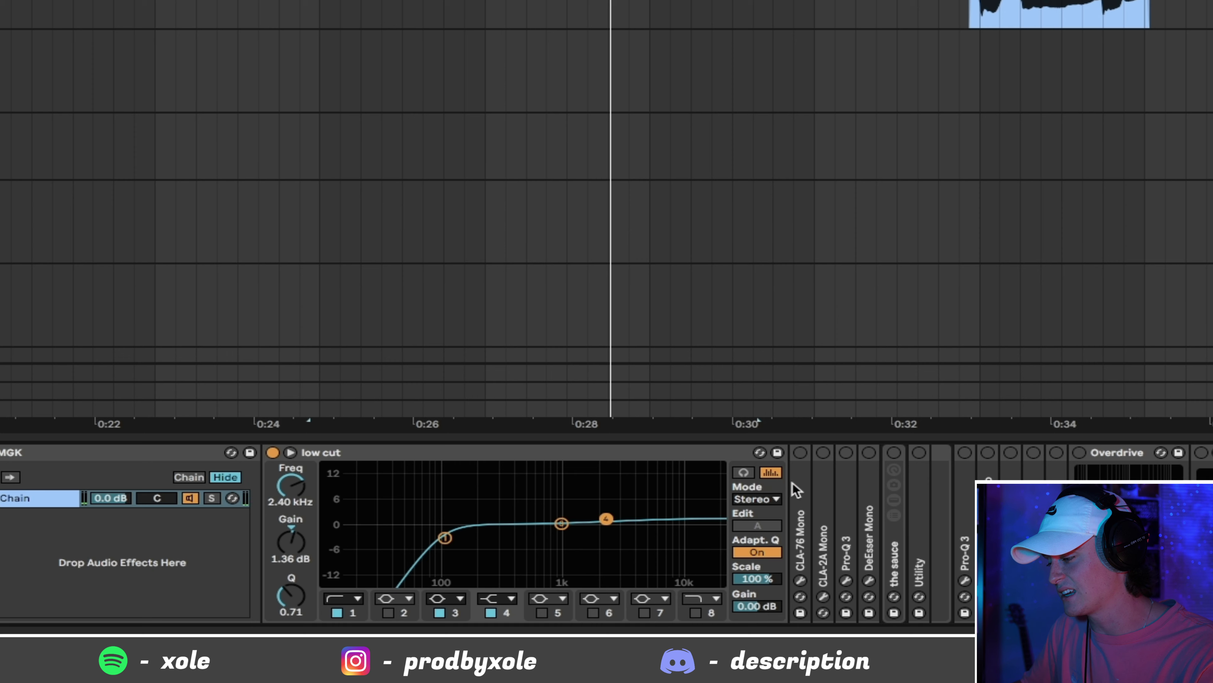
- Expand CLA-76 Mono and CLA-2A Mono in the MGK rack and turn both compressors on
double_click(794, 483)
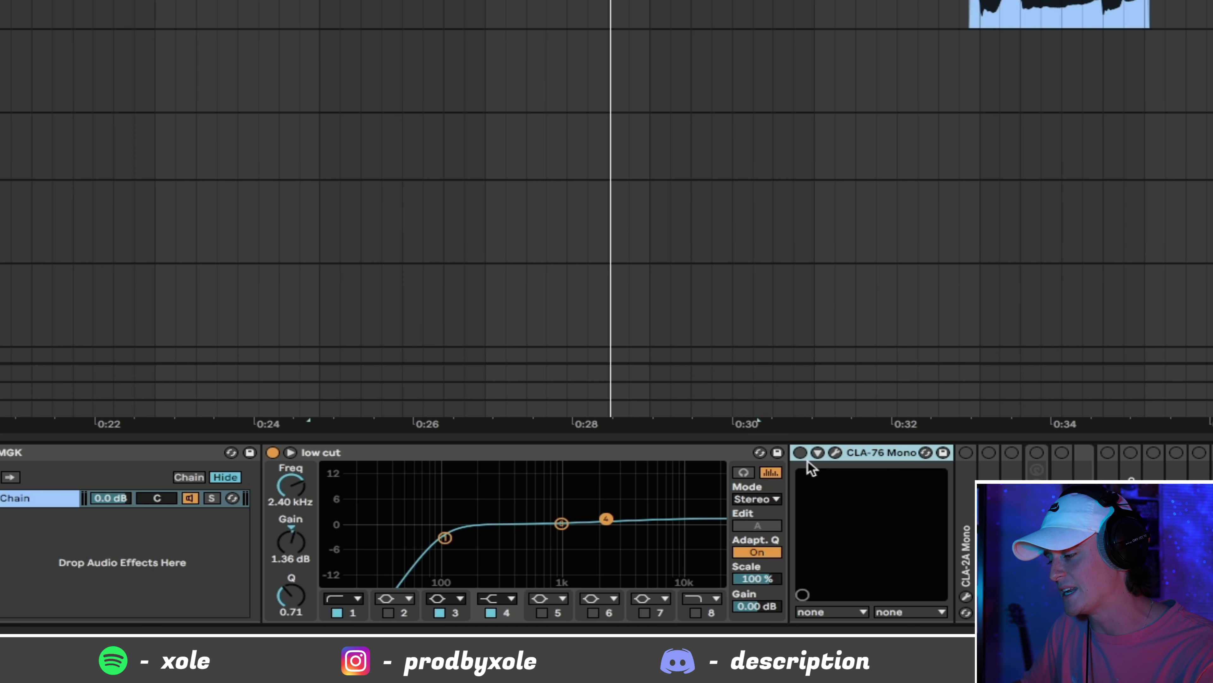
double_click(966, 485)
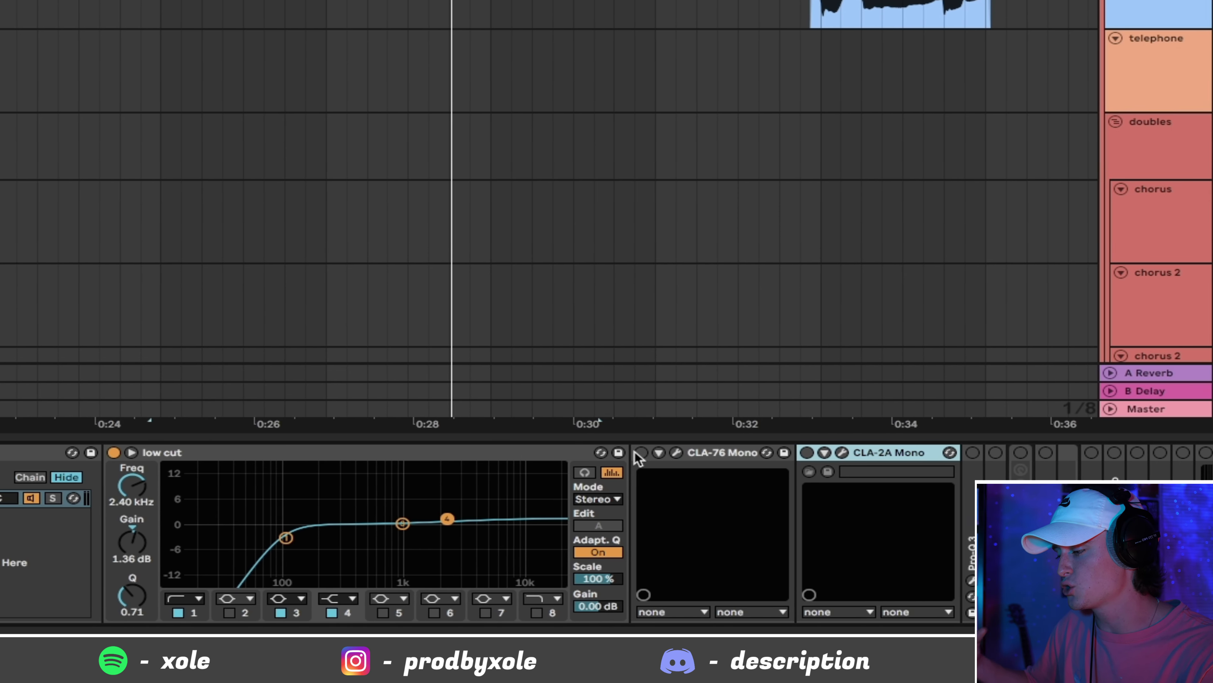
left_click(640, 453)
left_click(807, 452)
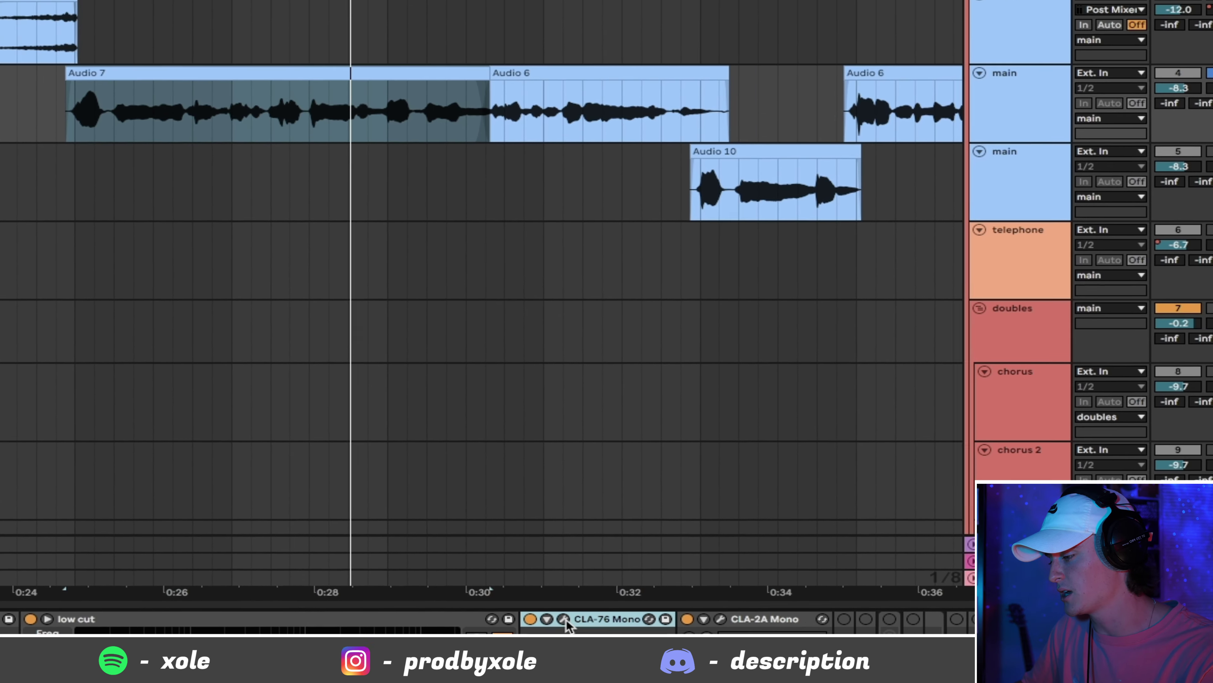
- Open the CLA-76 and CLA-2A plugin windows and arrange them with the CLA-2A below the CLA-76
left_click(563, 618)
left_click_drag(616, 82, 301, 22)
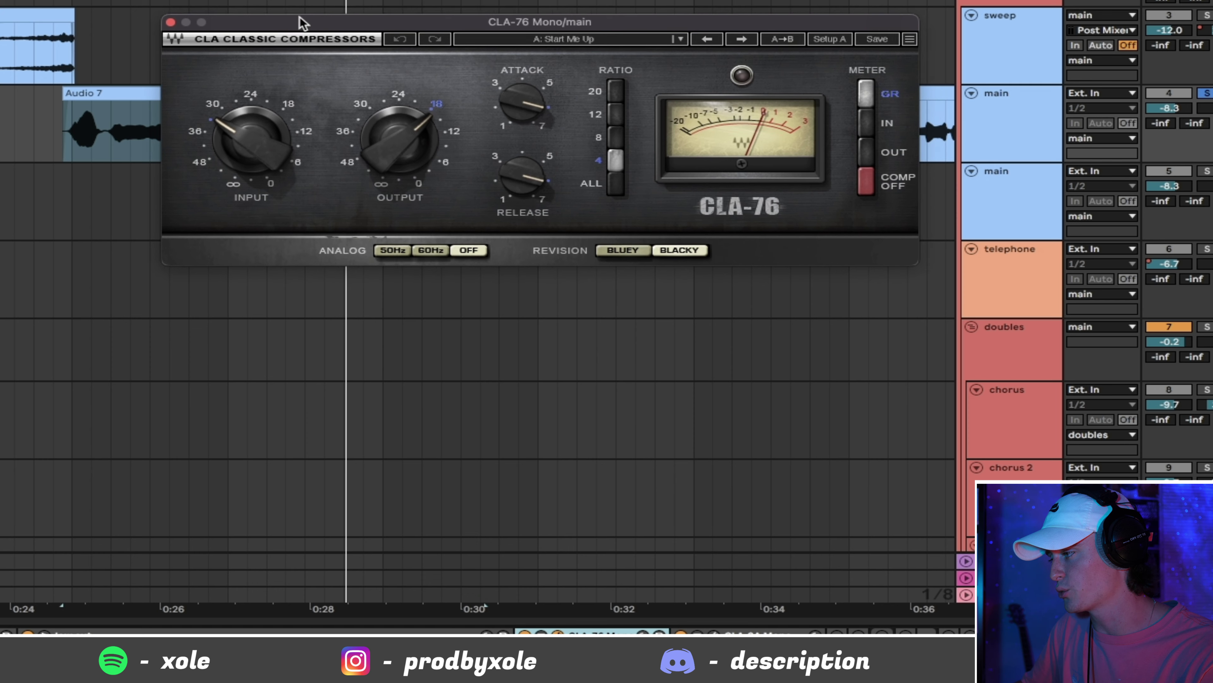
left_click(717, 632)
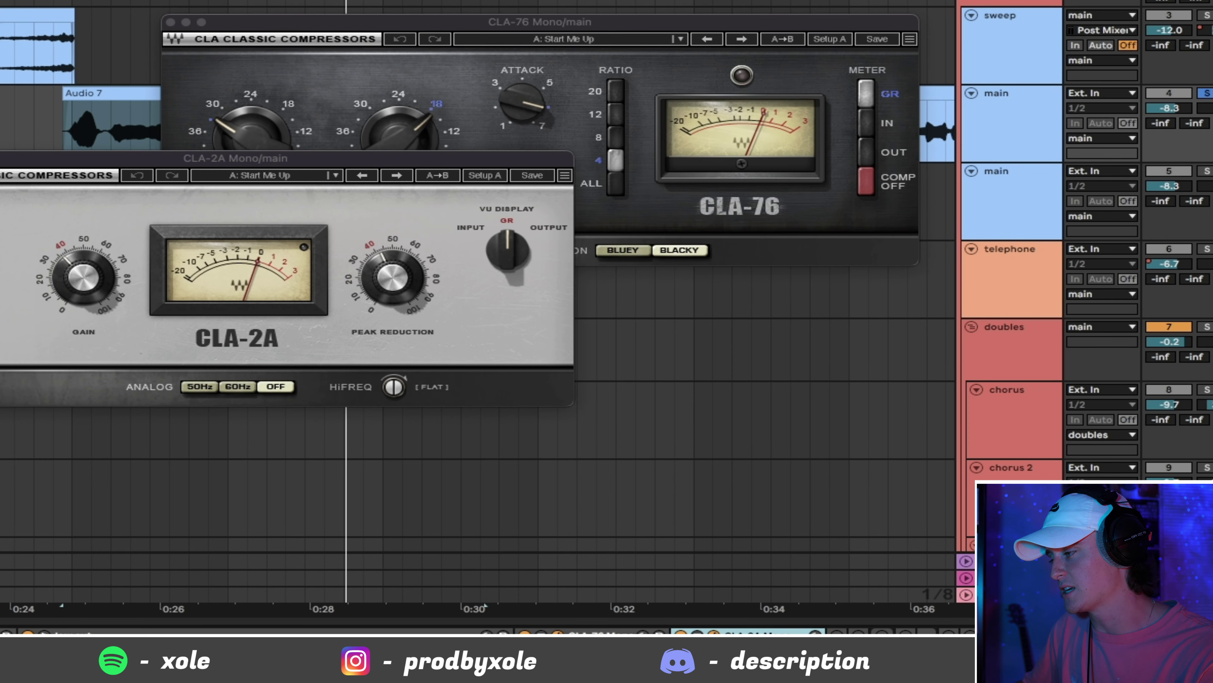
left_click_drag(287, 165, 595, 341)
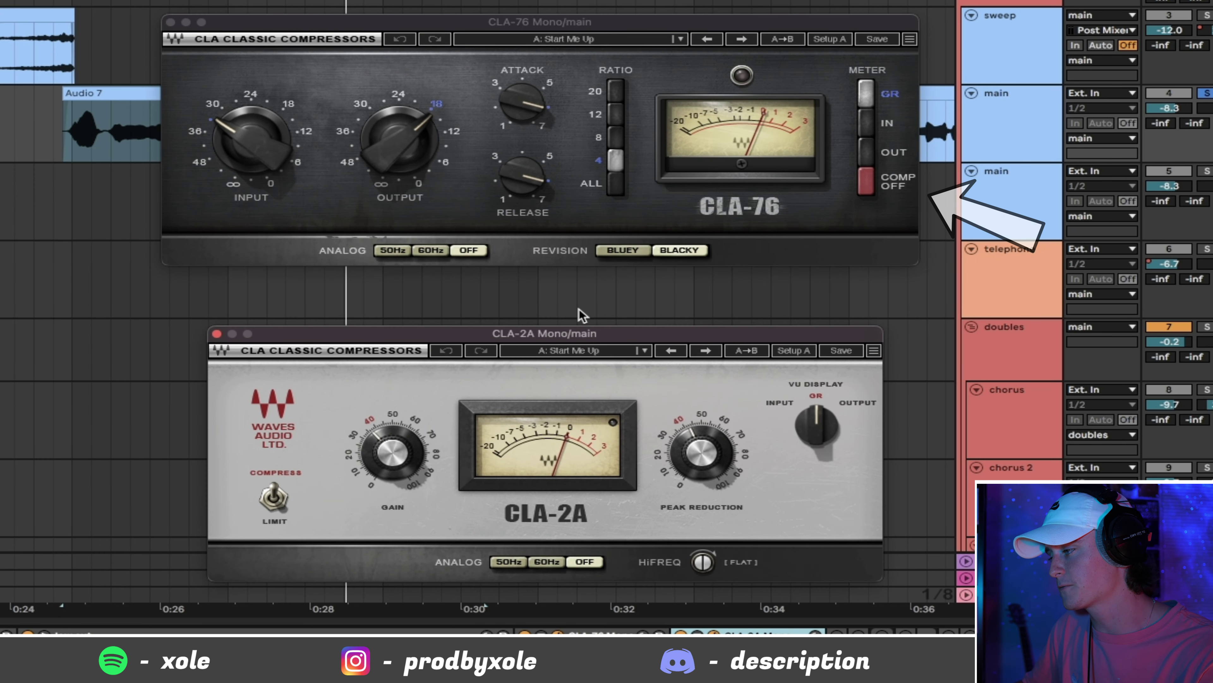
- Review the settings of both compressors, switch the CLA-2A back on and close its plugin window
left_click(554, 42)
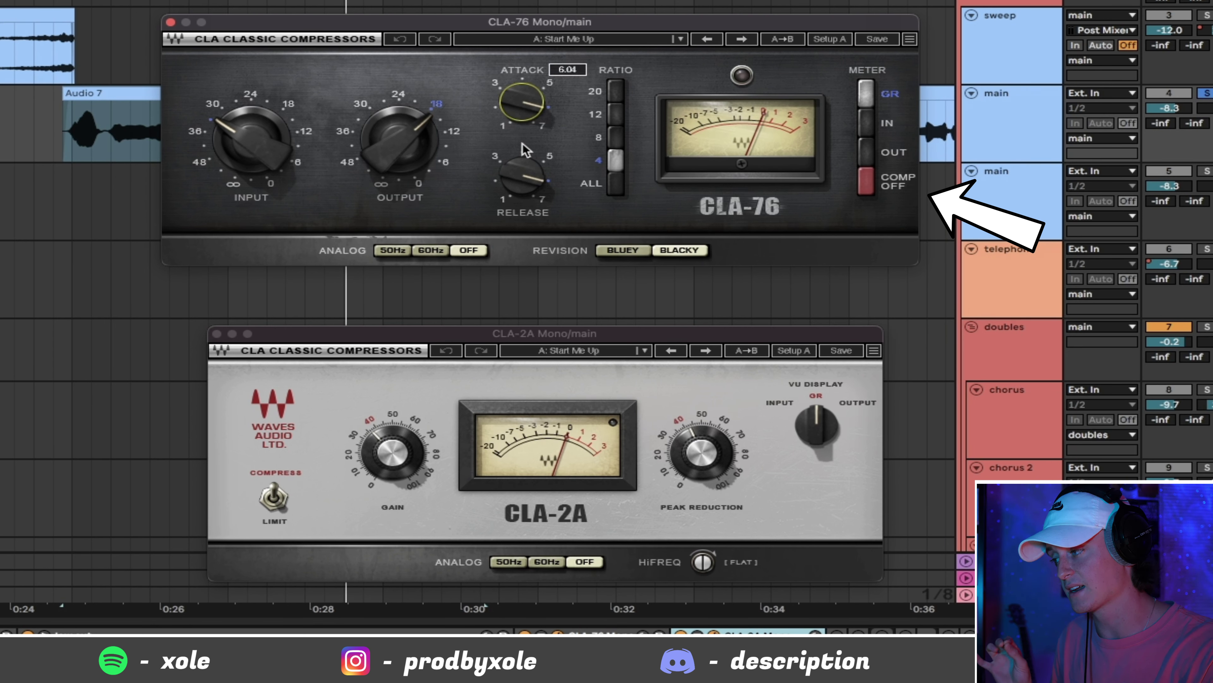
left_click(537, 337)
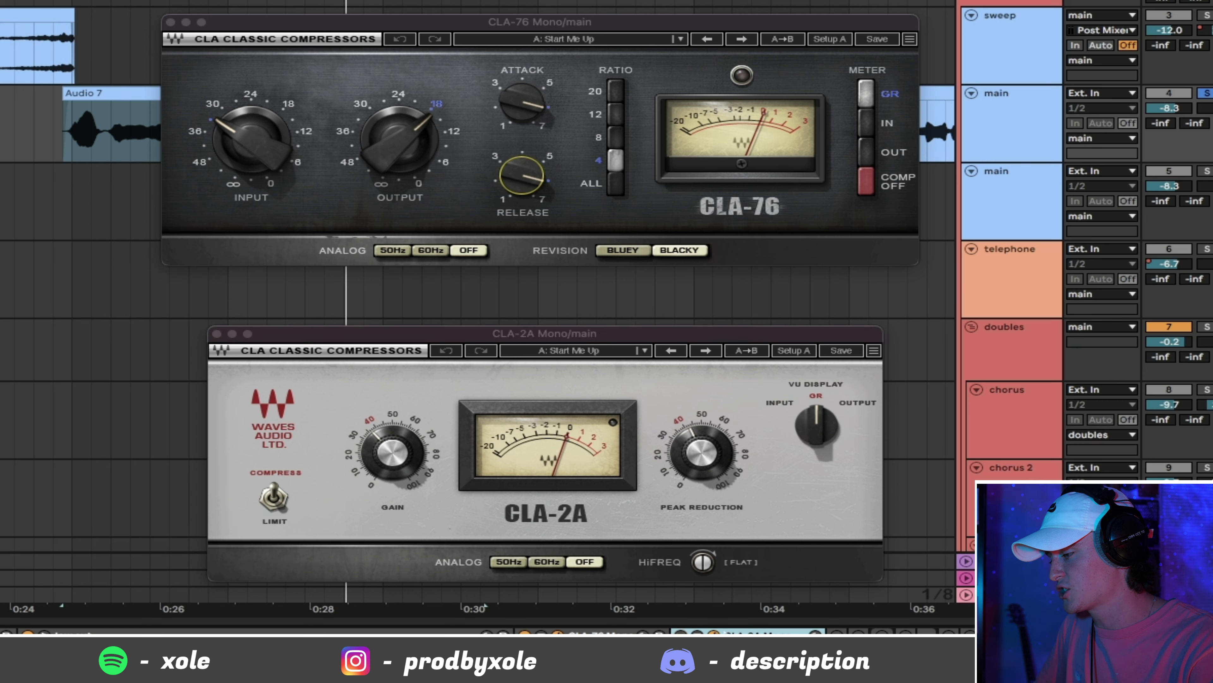
left_click(397, 22)
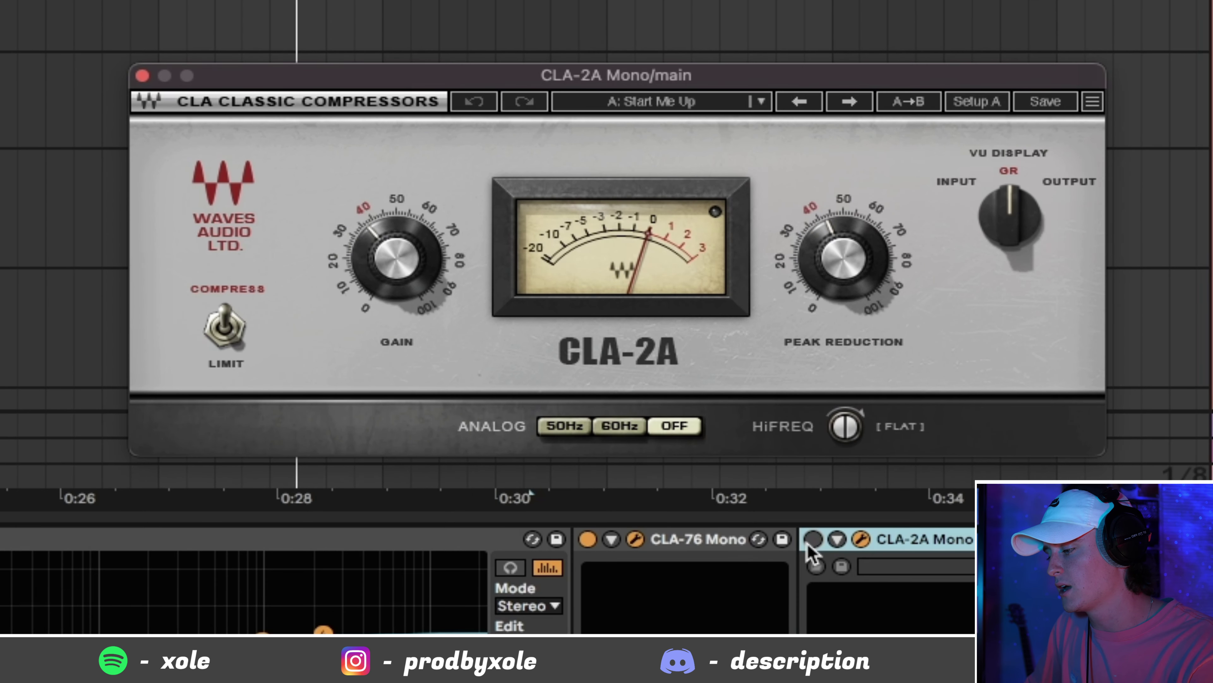
left_click(812, 541)
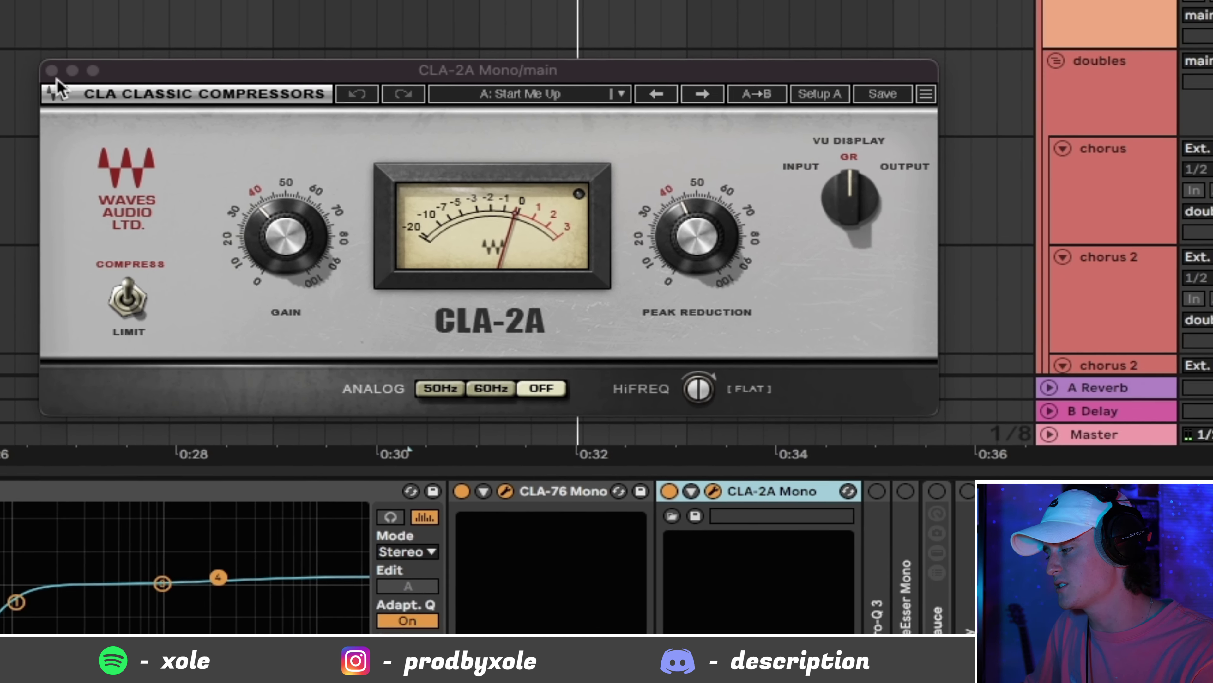
left_click(143, 75)
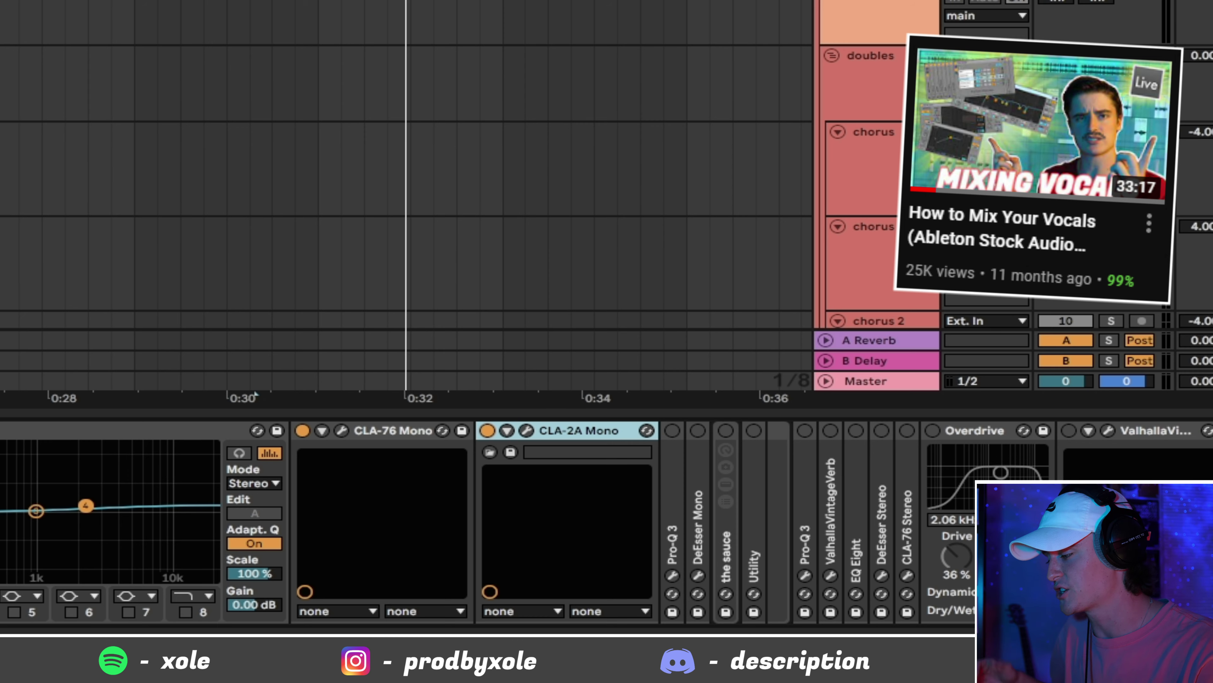
- Collapse the low cut, CLA-76 and CLA-2A devices, and expand the first Pro-Q 3 and open its plugin window
double_click(143, 430)
double_click(382, 430)
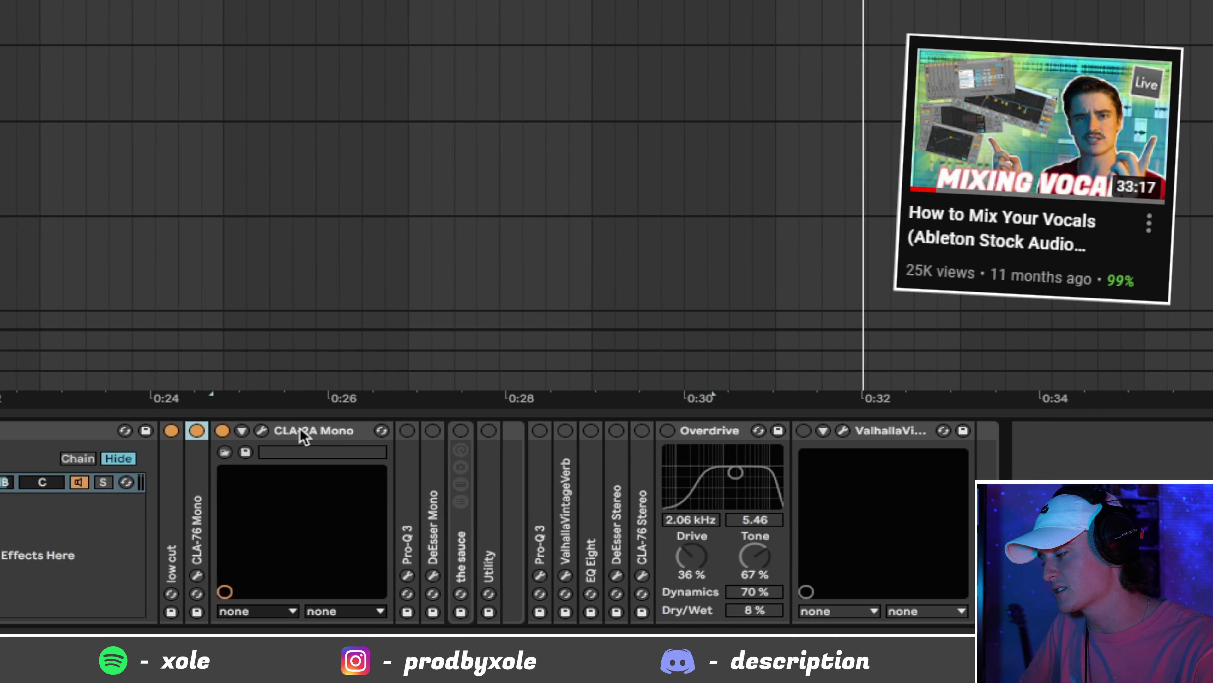
double_click(302, 431)
double_click(308, 474)
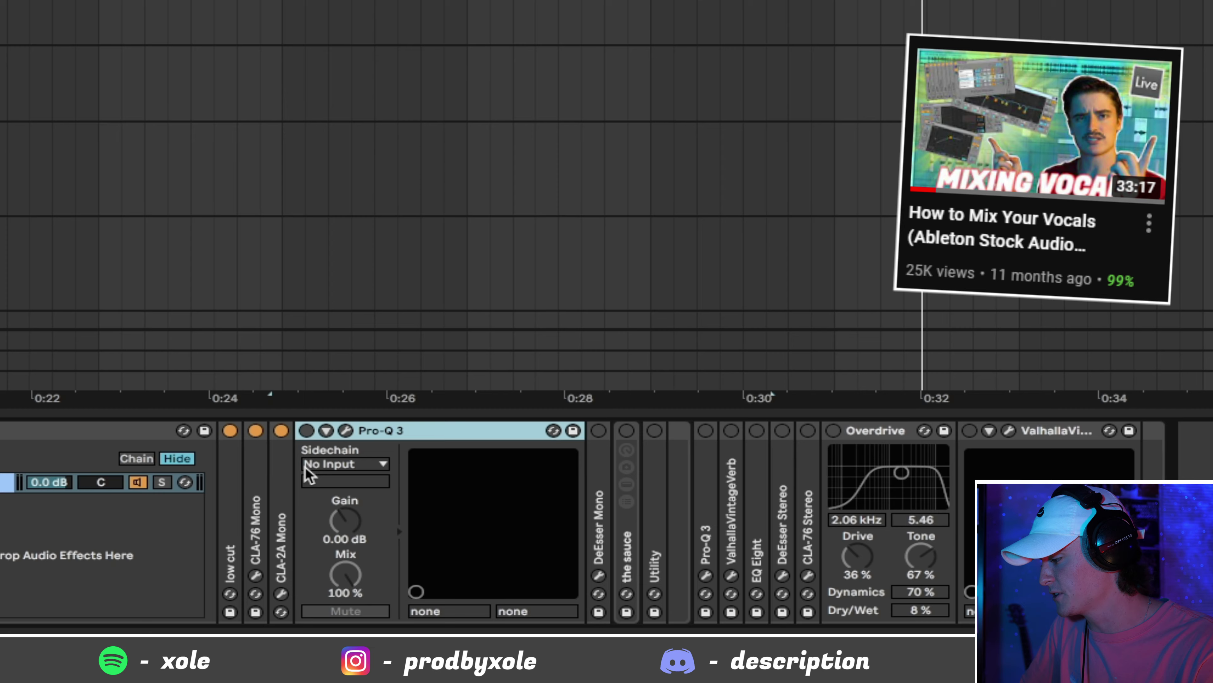
left_click(345, 430)
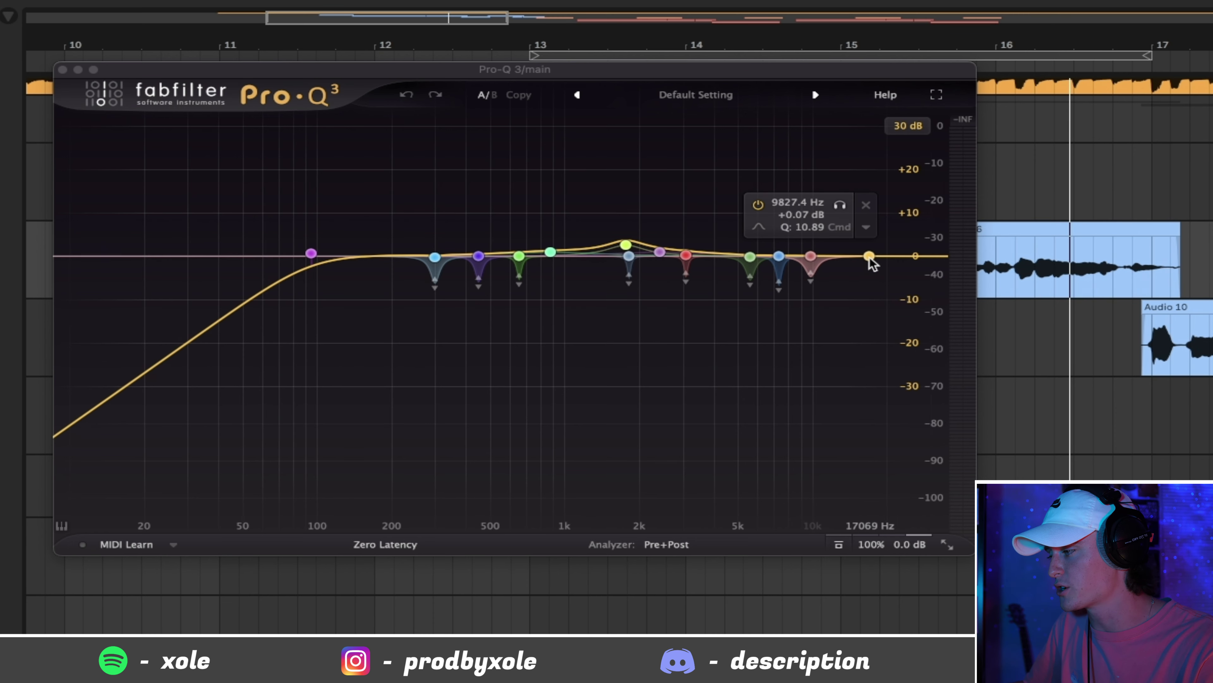
- Add a narrow bell band to Pro-Q 3 at about 16.8 kHz, boosted by about 20 dB
left_click_drag(869, 256, 865, 208)
right_click(864, 208)
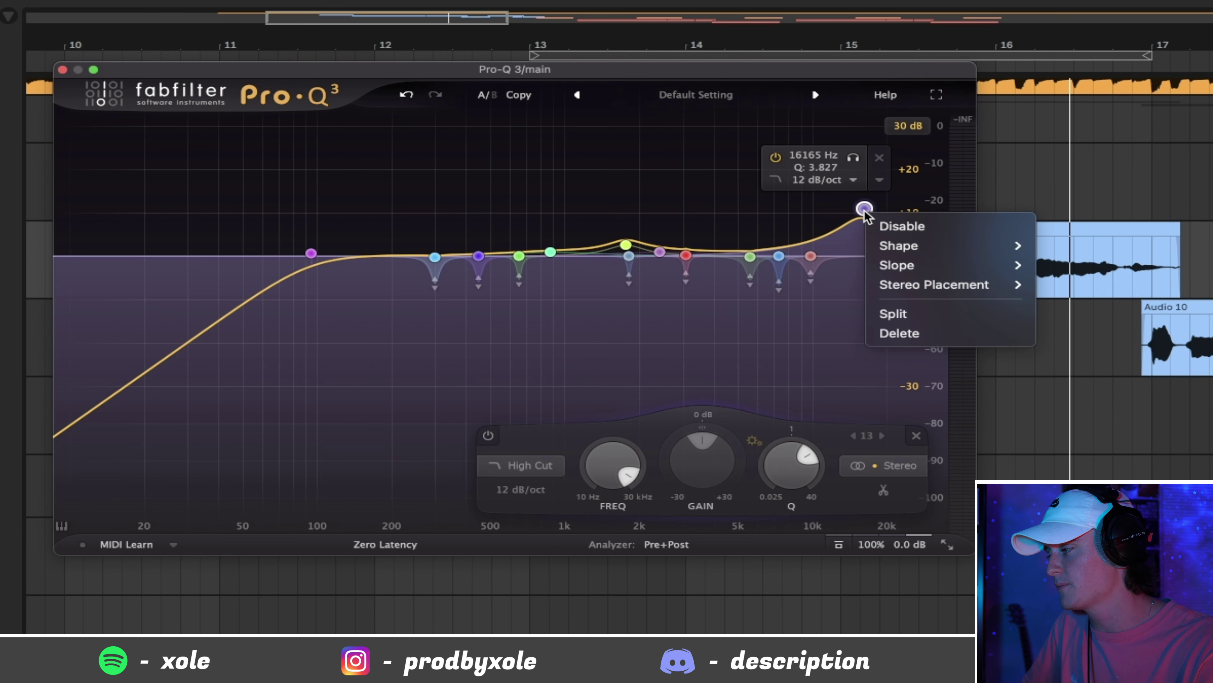
mouse_move(907, 246)
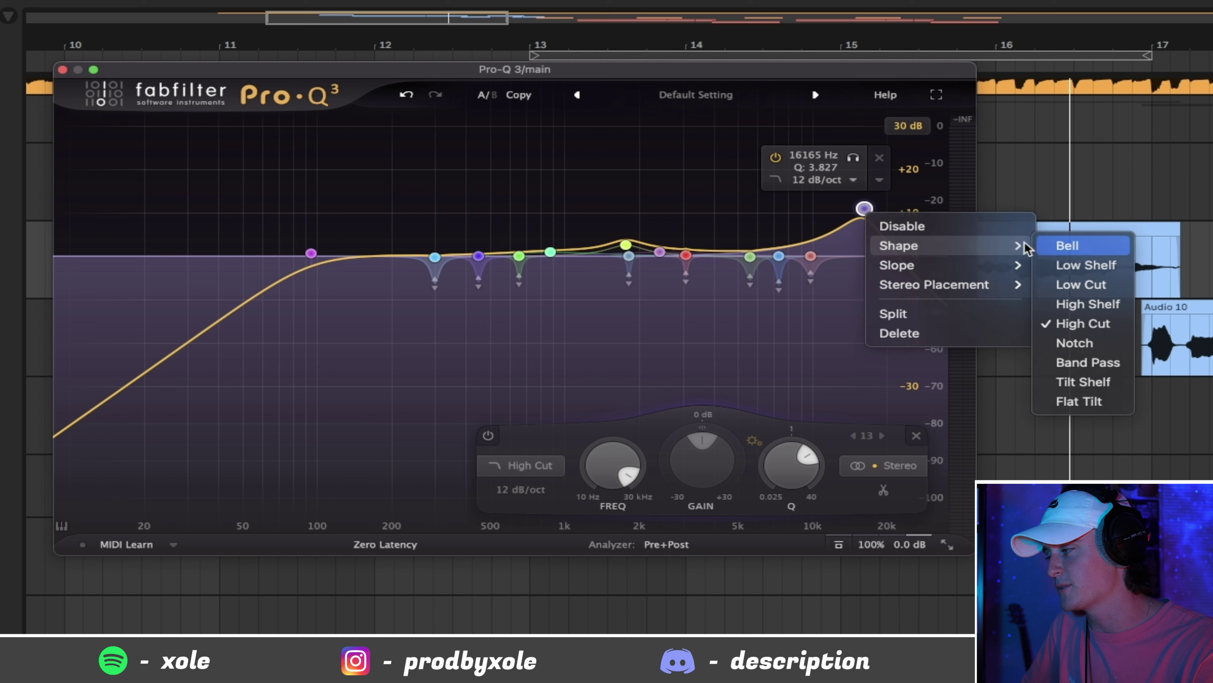
left_click(1048, 246)
left_click_drag(869, 258, 870, 168)
scroll(868, 167, "up", 3)
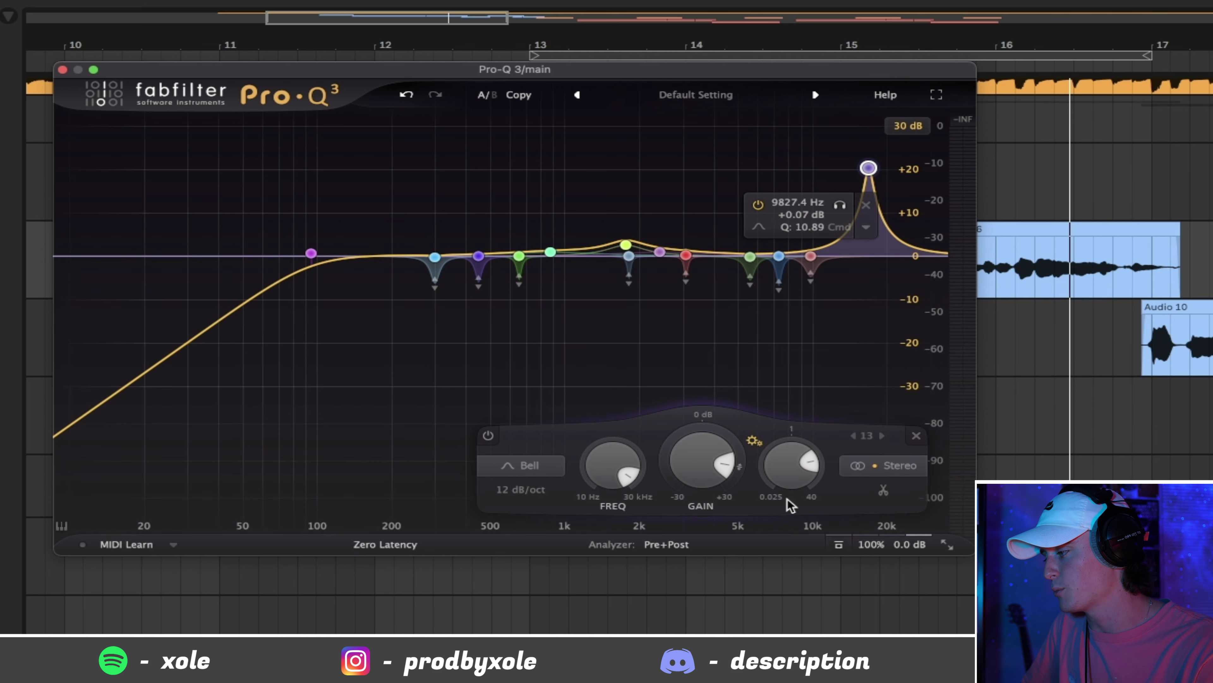
- Sweep the boosted bell through the highs around the 9827 Hz band during playback and delete it from Pro-Q 3
left_click(840, 205)
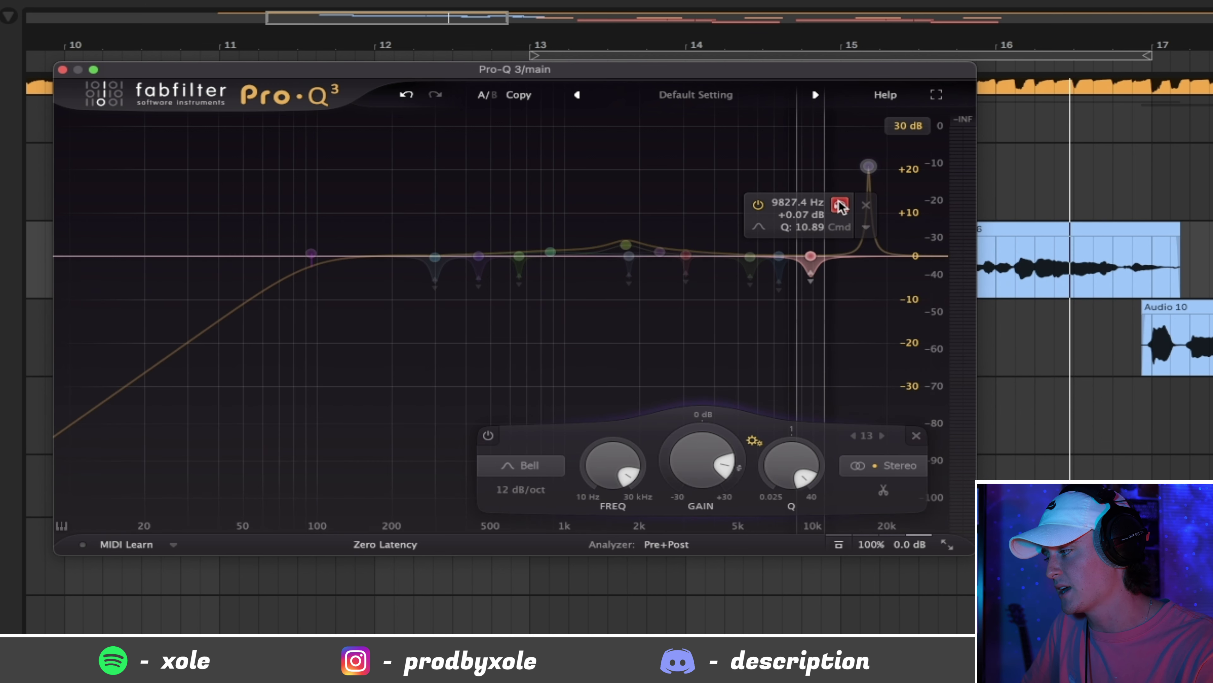
left_click(842, 203)
left_click_drag(853, 197, 791, 199)
key("space")
key("space")
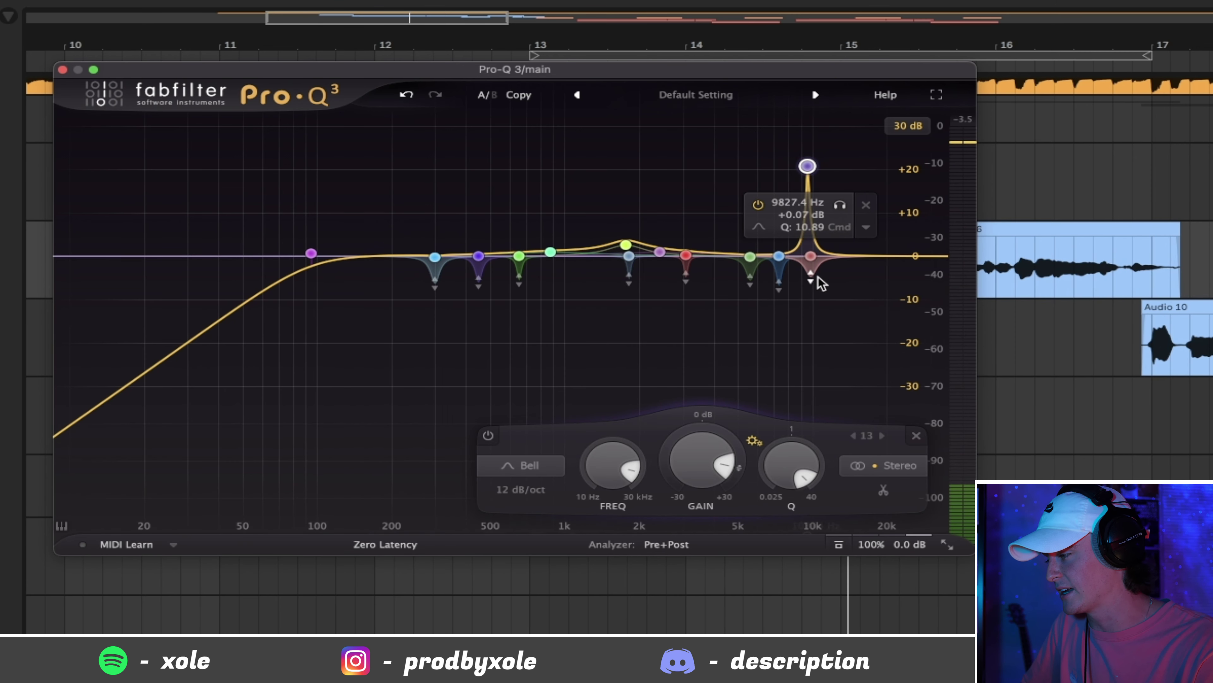
left_click_drag(813, 283, 834, 278)
right_click(868, 166)
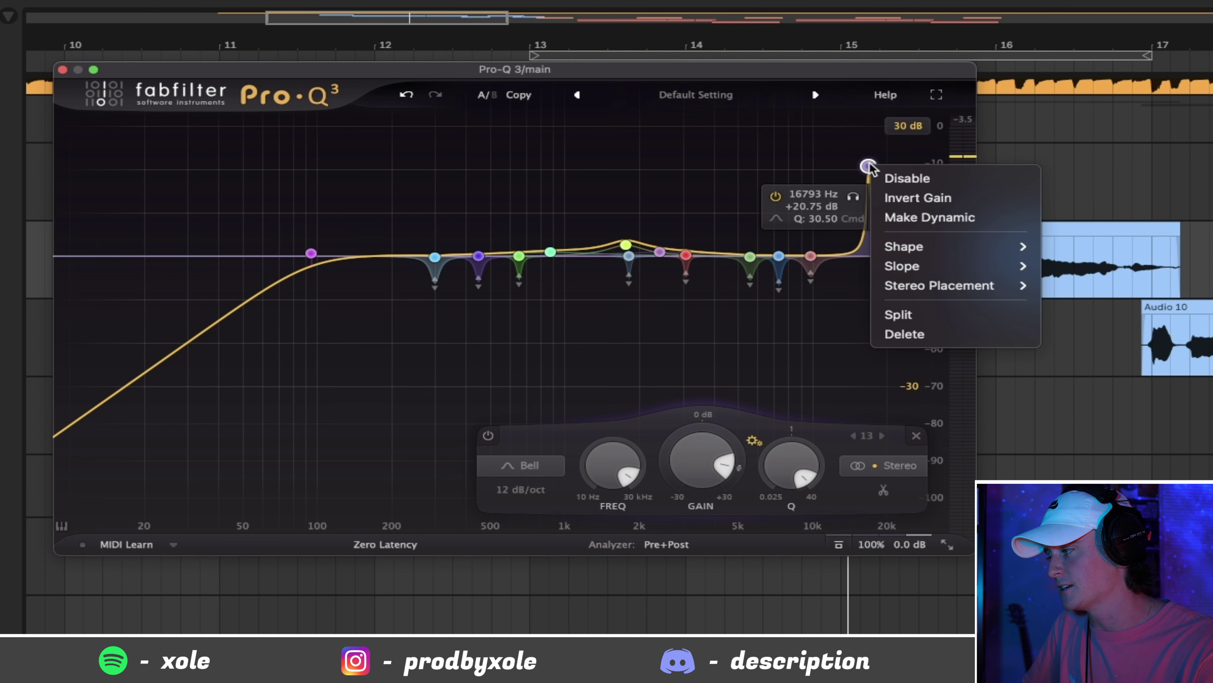
left_click(921, 336)
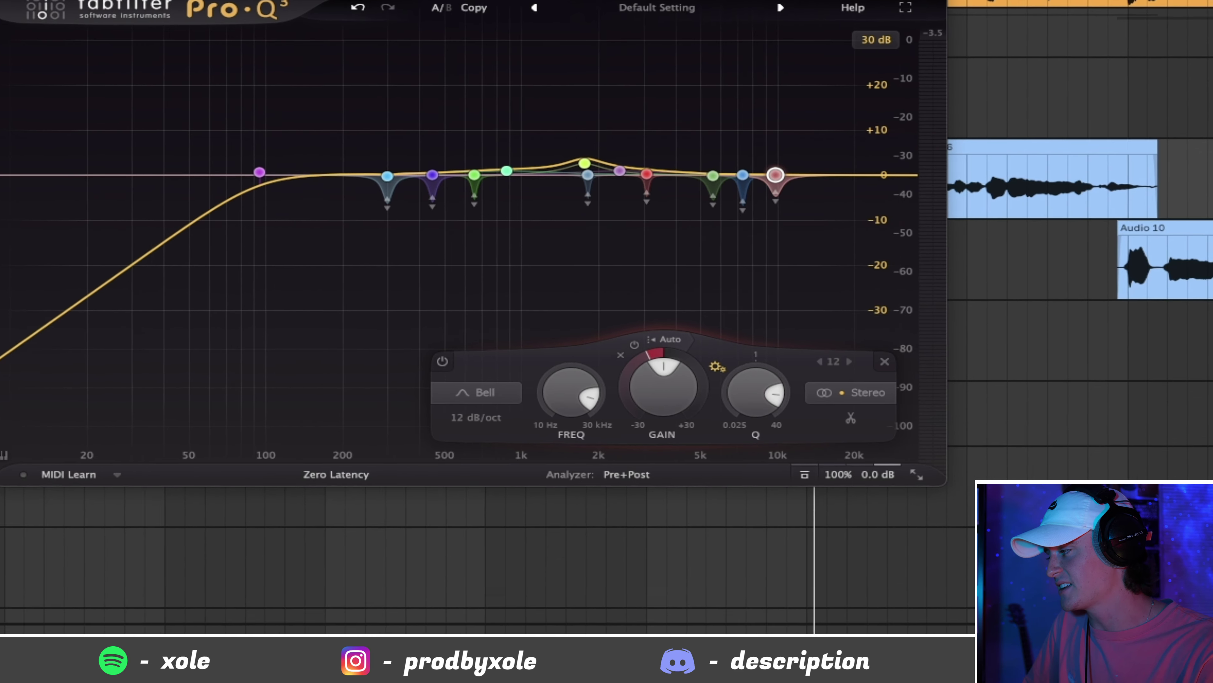
- Close the Pro-Q 3 window, and expand DeEsser Mono and open its plugin window
left_click(63, 68)
double_click(602, 461)
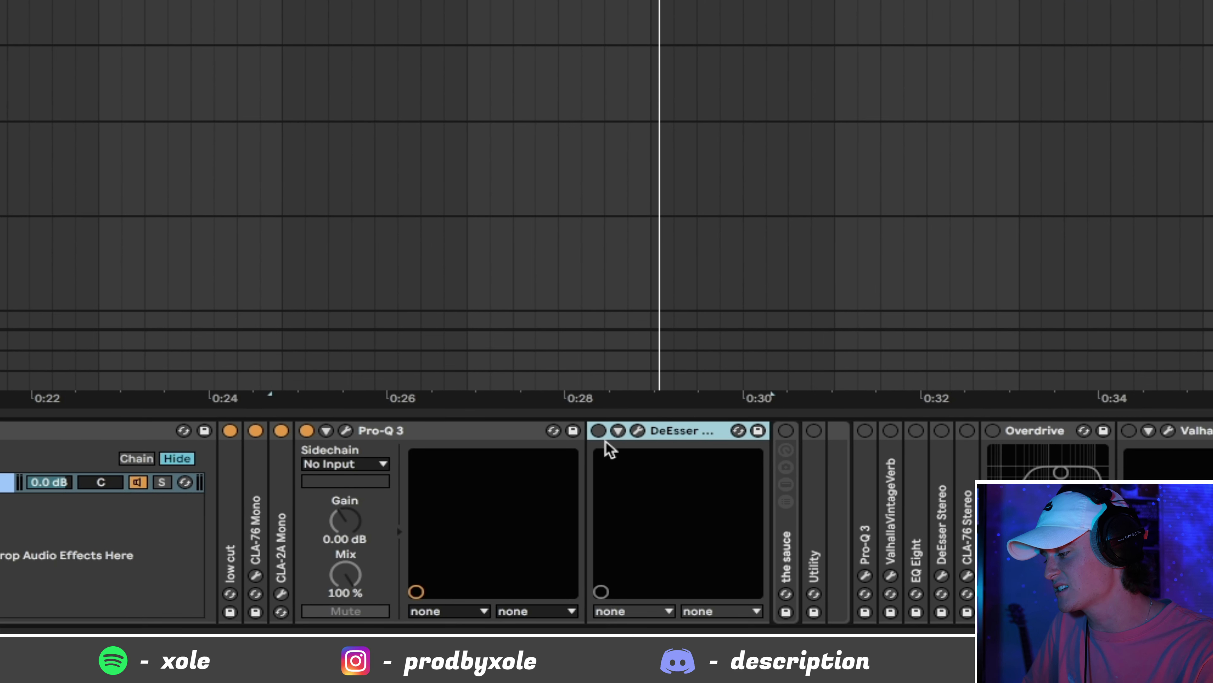
left_click(637, 430)
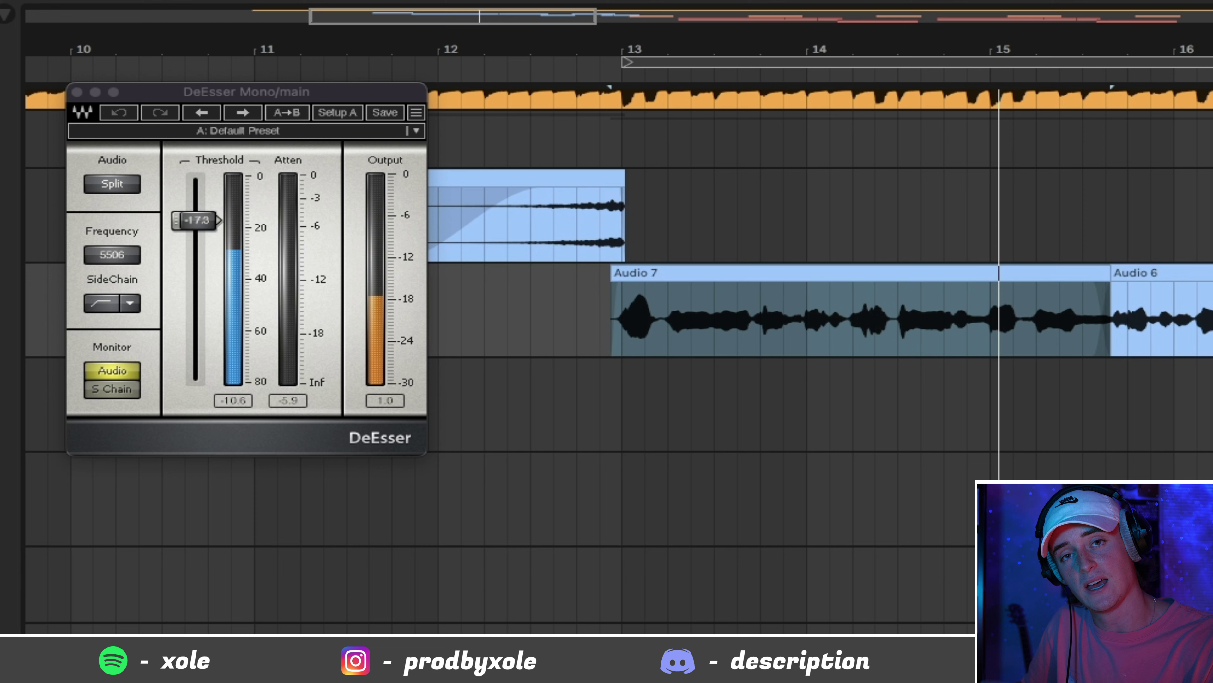
- Play the vocal to watch the DeEsser's threshold and attenuation meters, and close its window
key("space")
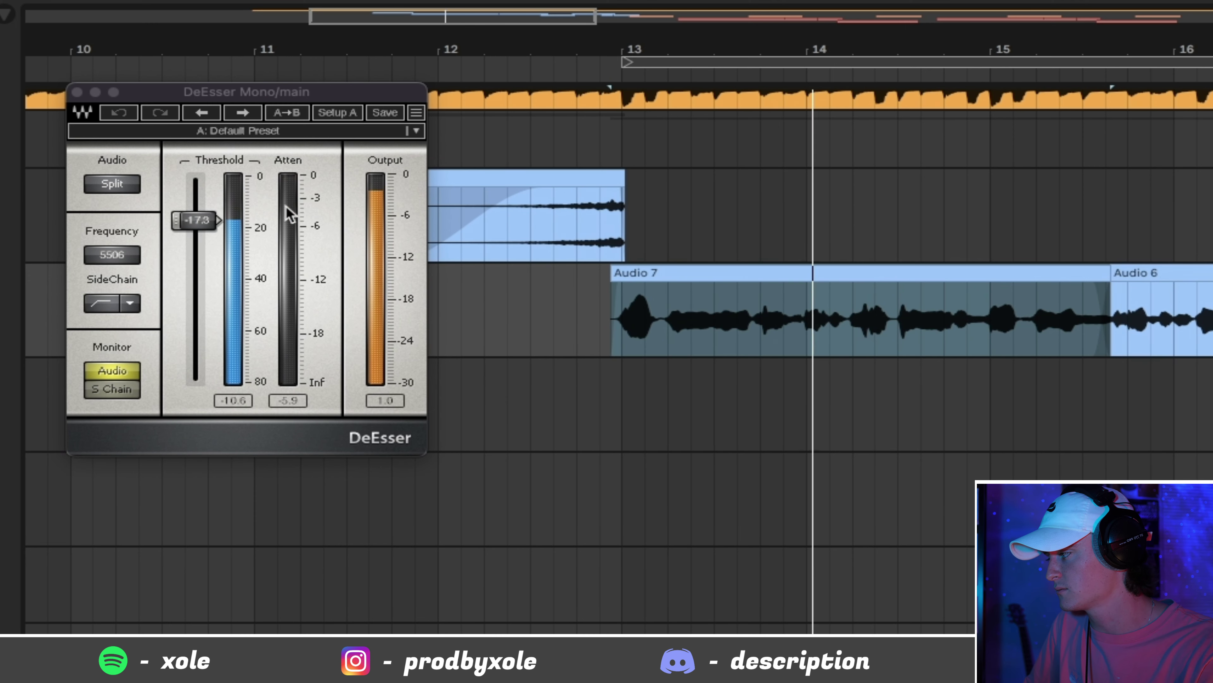
key("space")
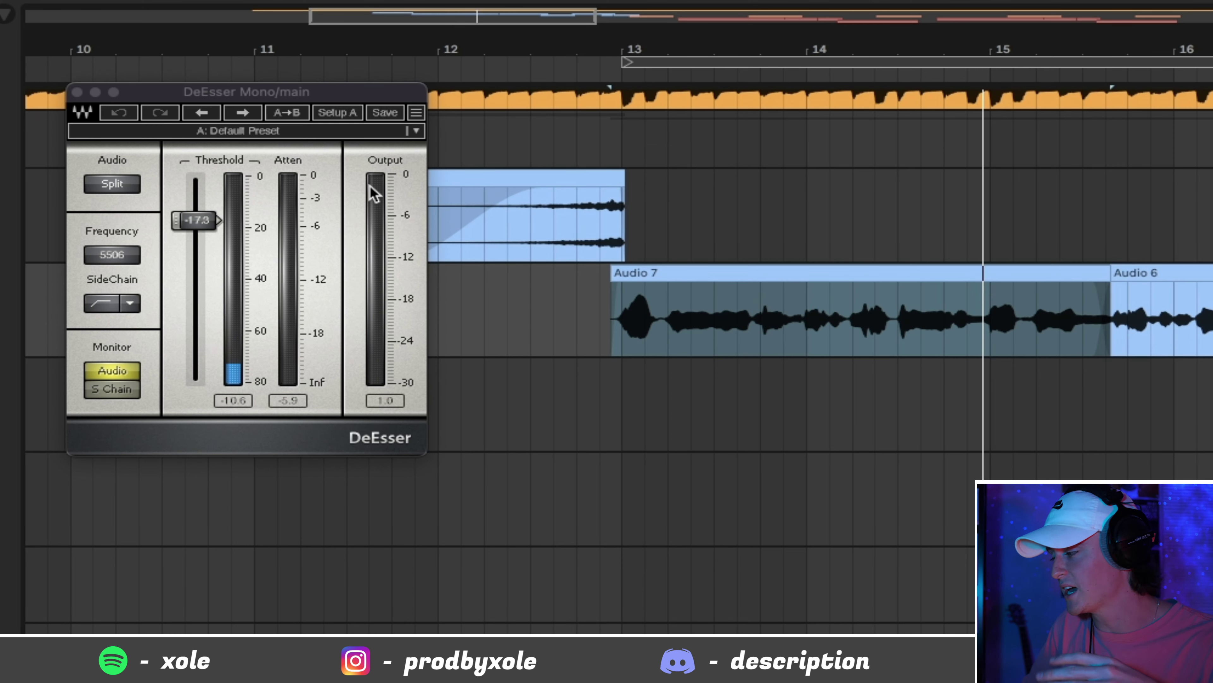
left_click(208, 233)
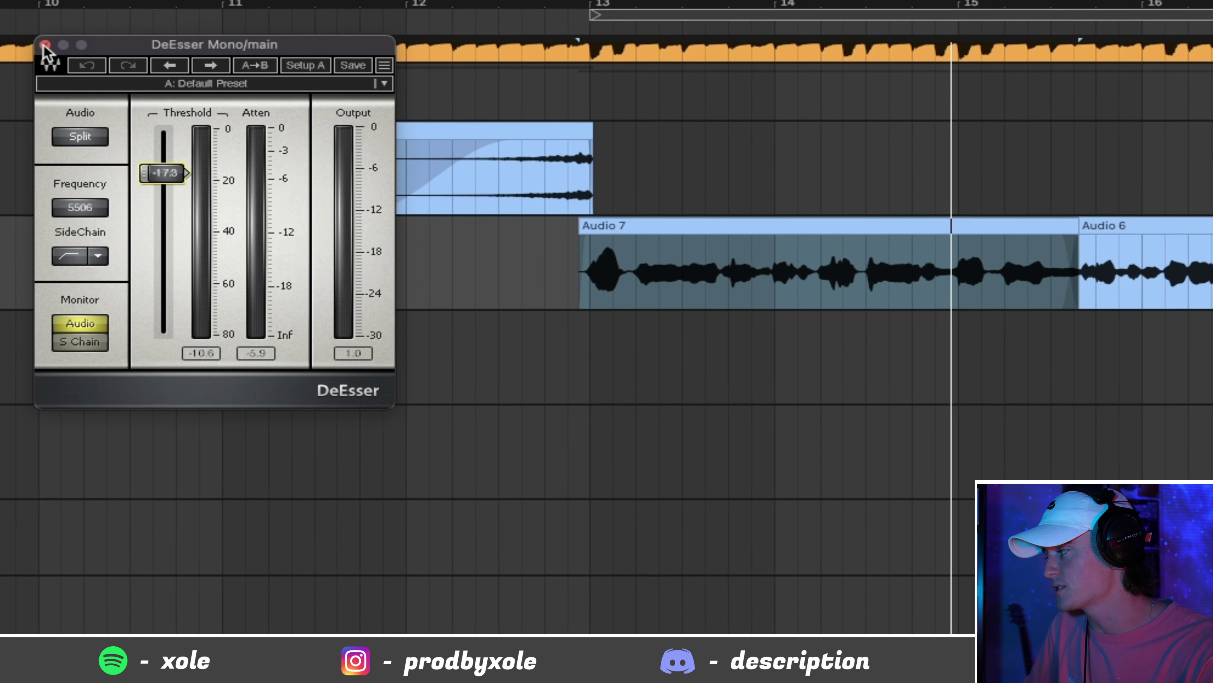
left_click(76, 92)
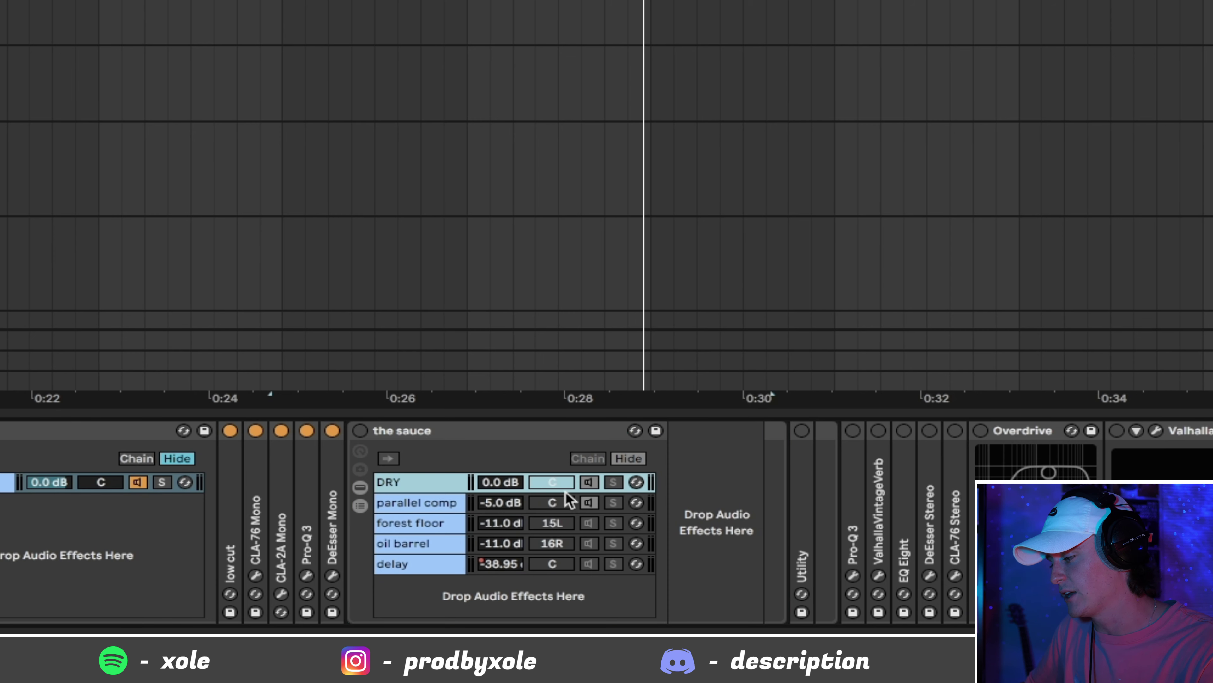
- Turn on the sauce rack and select its DRY chain
left_click(595, 498)
left_click(362, 431)
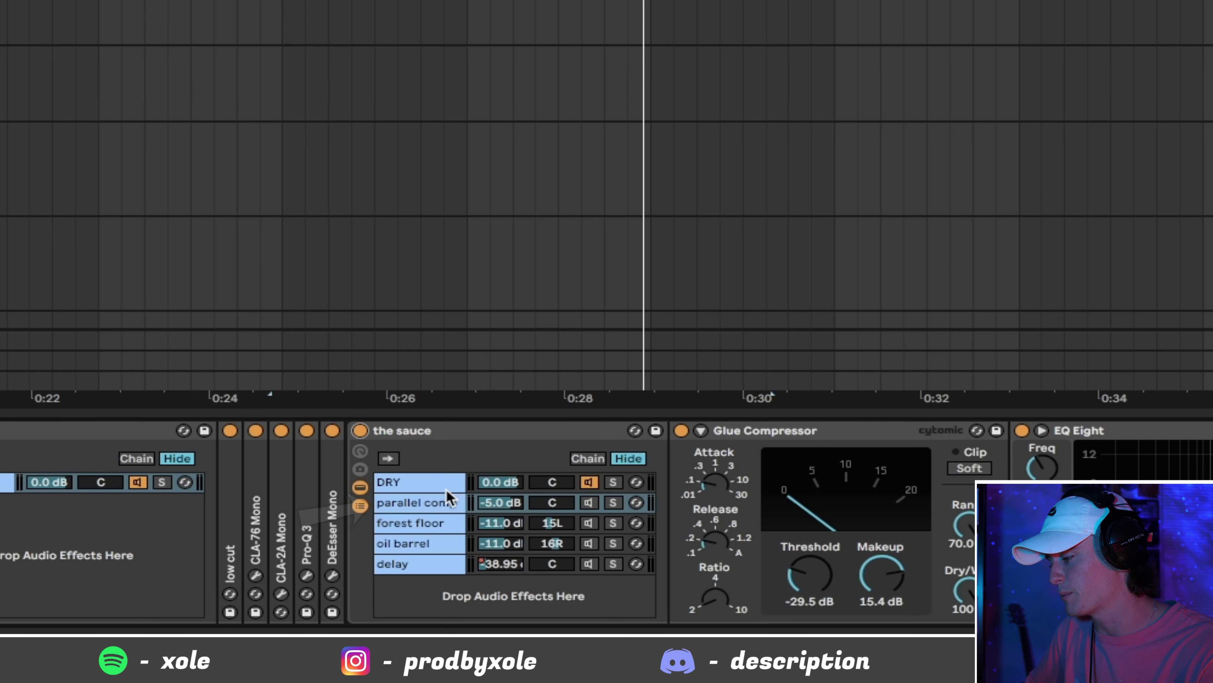
left_click(432, 483)
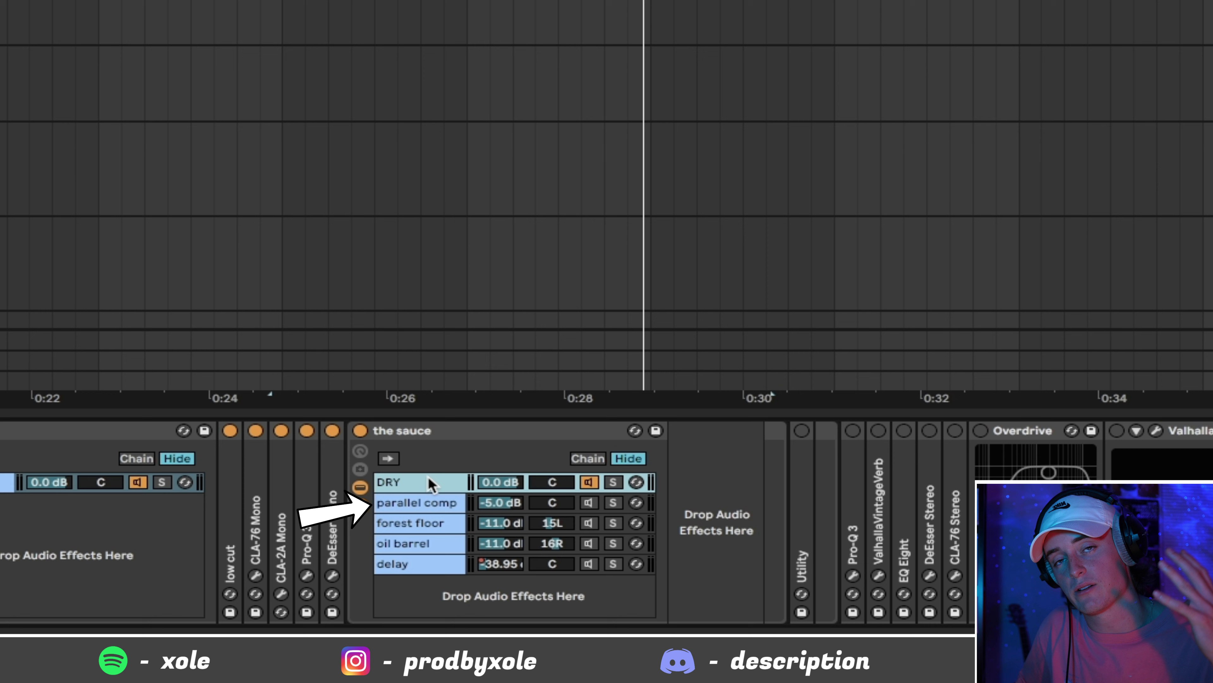
left_click(318, 482)
left_click(397, 480)
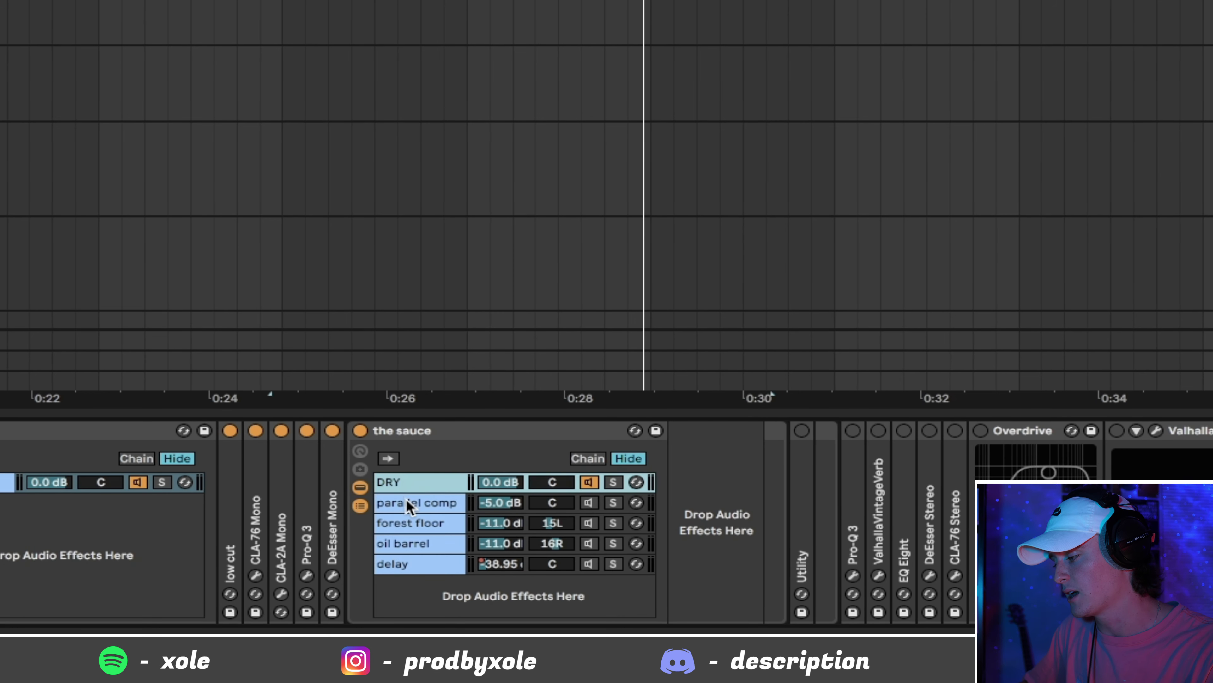
- Examine the devices in the sauce rack's parallel comp, forest floor, oil barrel and delay chains, ending back on DRY
left_click(406, 501)
left_click(407, 522)
left_click(408, 542)
left_click(404, 563)
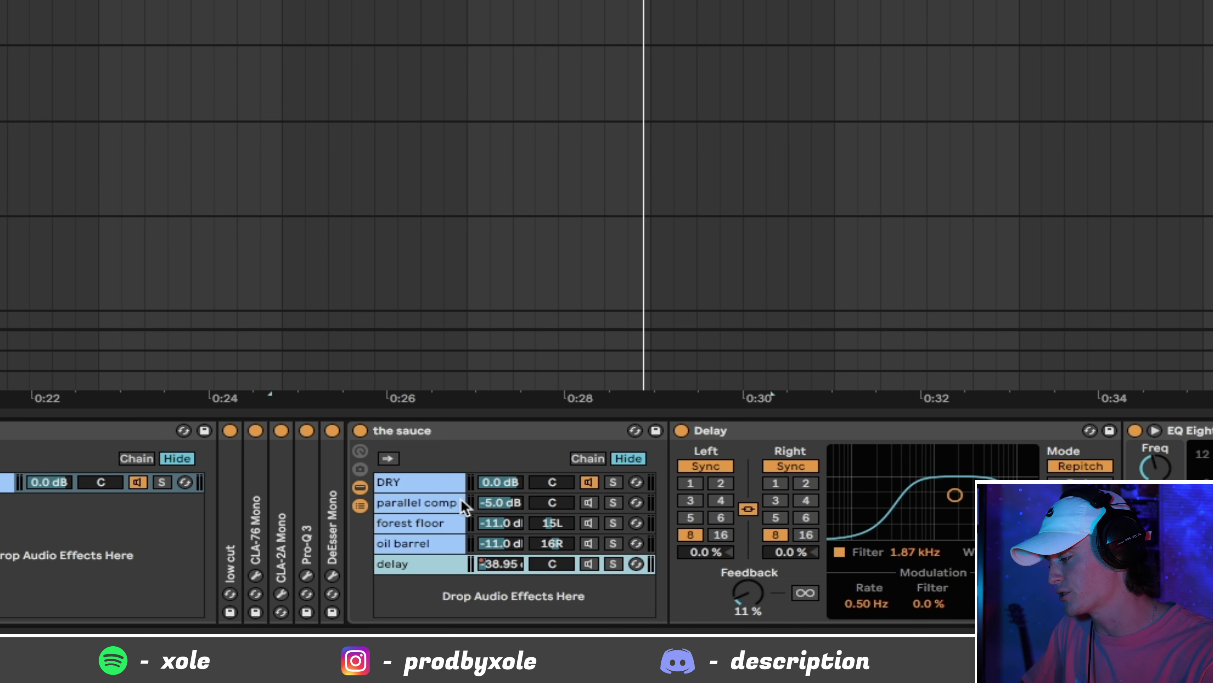
left_click(410, 484)
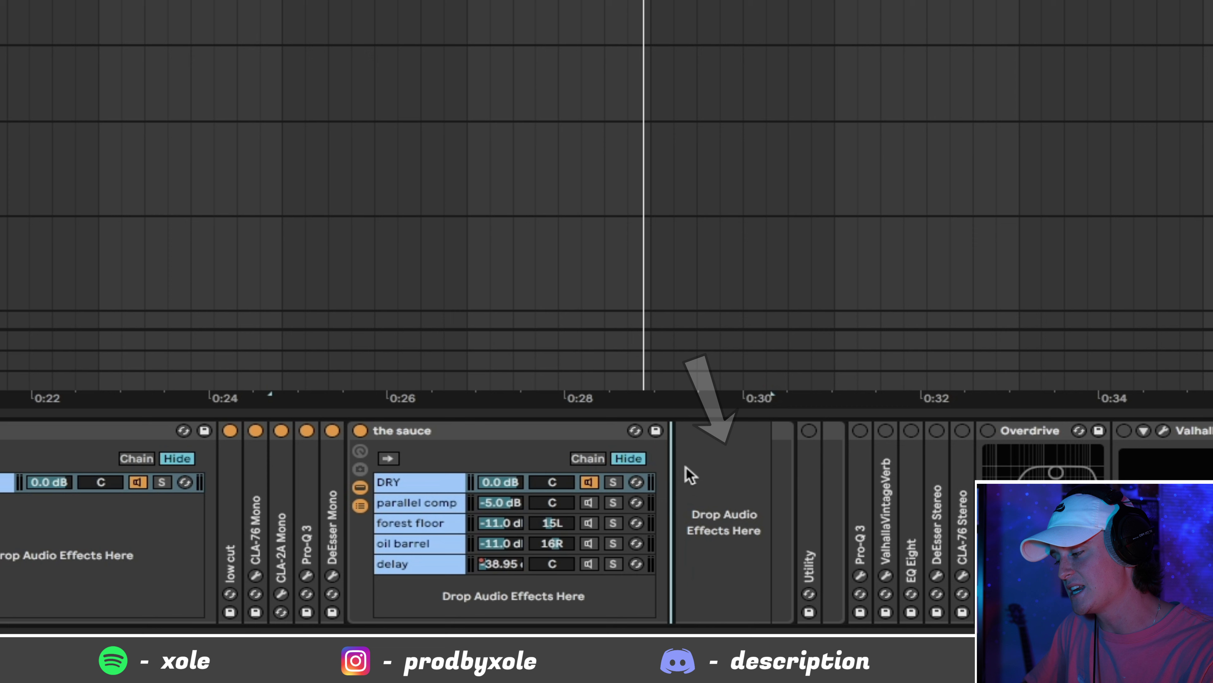
- Solo the sauce rack's parallel comp chain and play the vocal to hear and watch the Glue Compressor working
key("space")
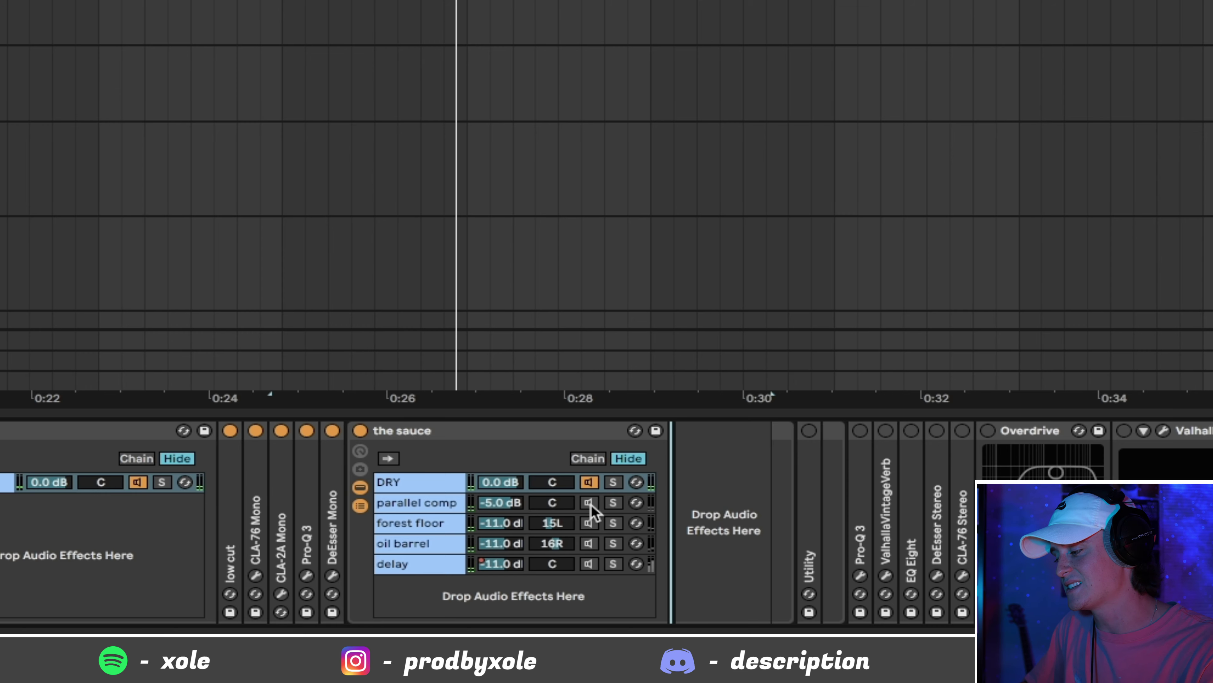
left_click(613, 501)
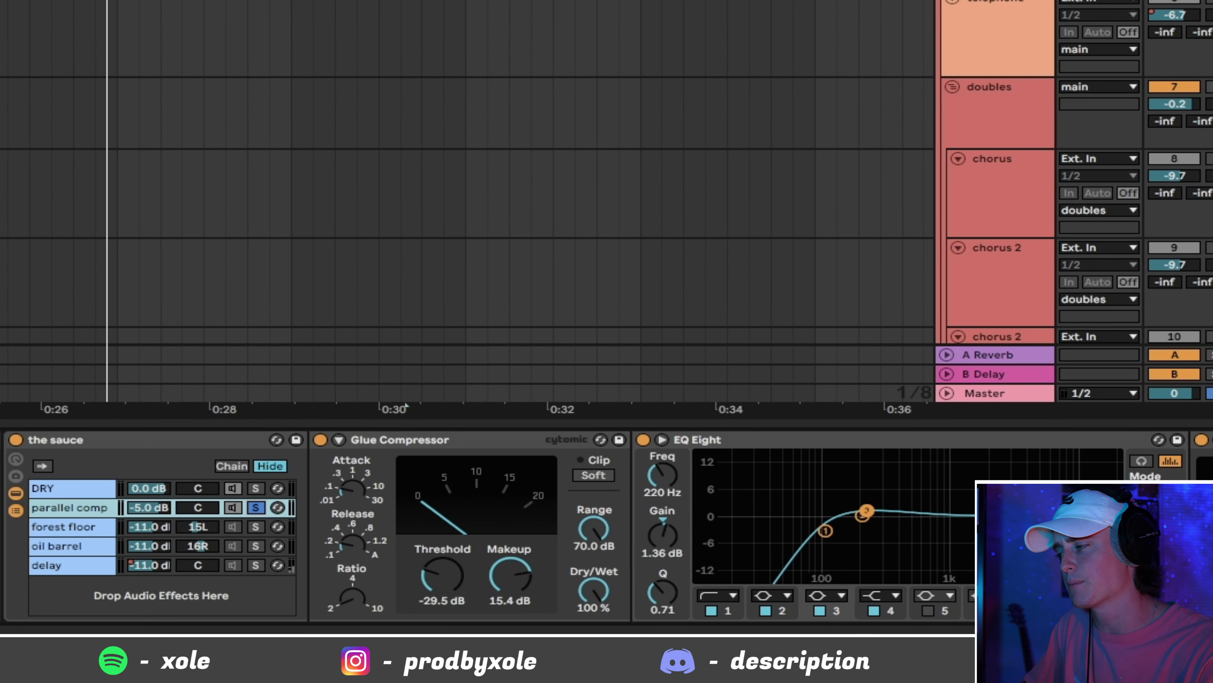
key("space")
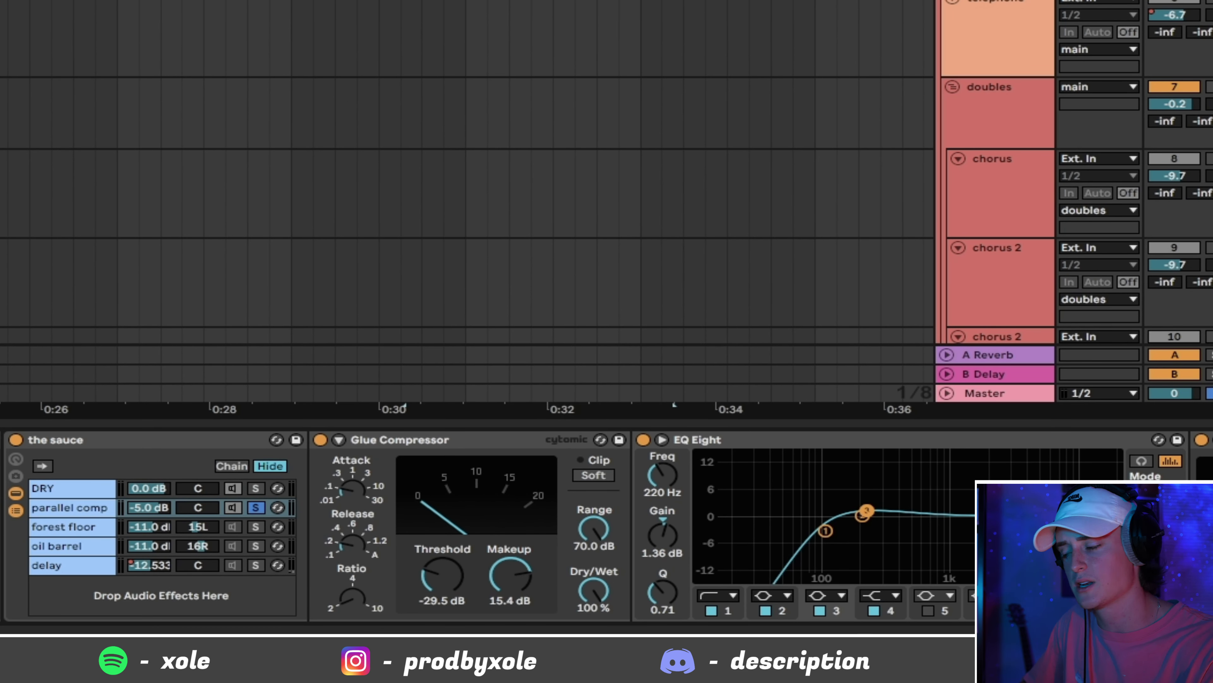
left_click(312, 532)
key("space")
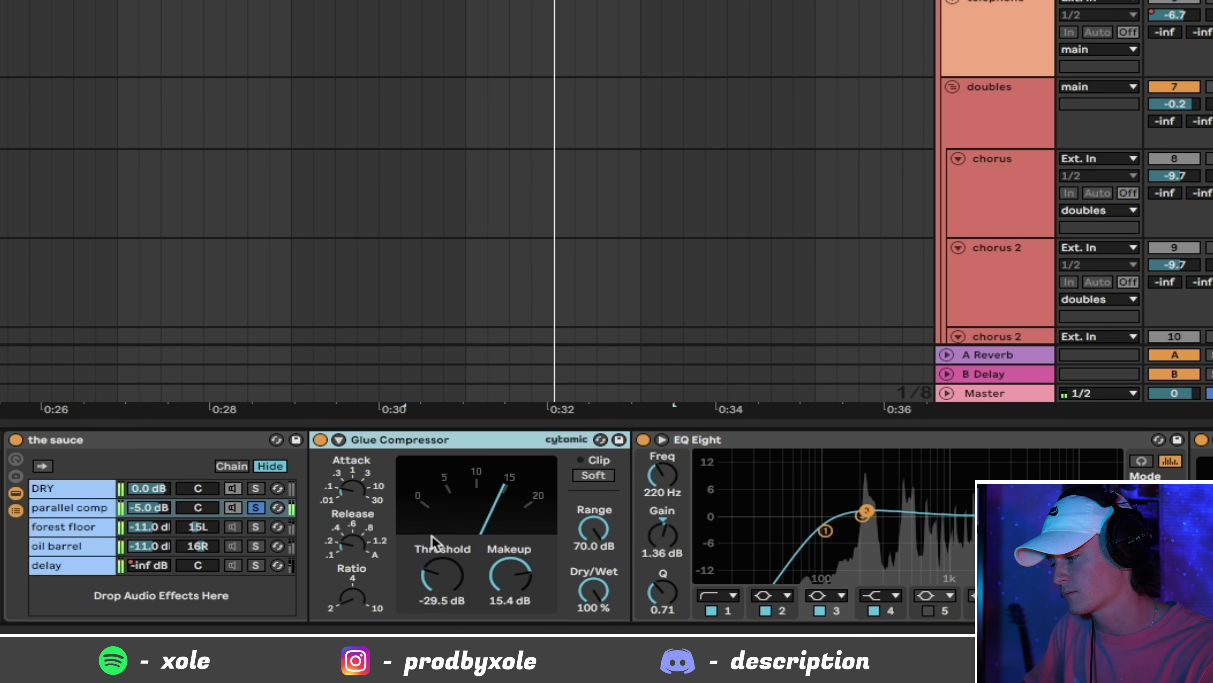
key("space")
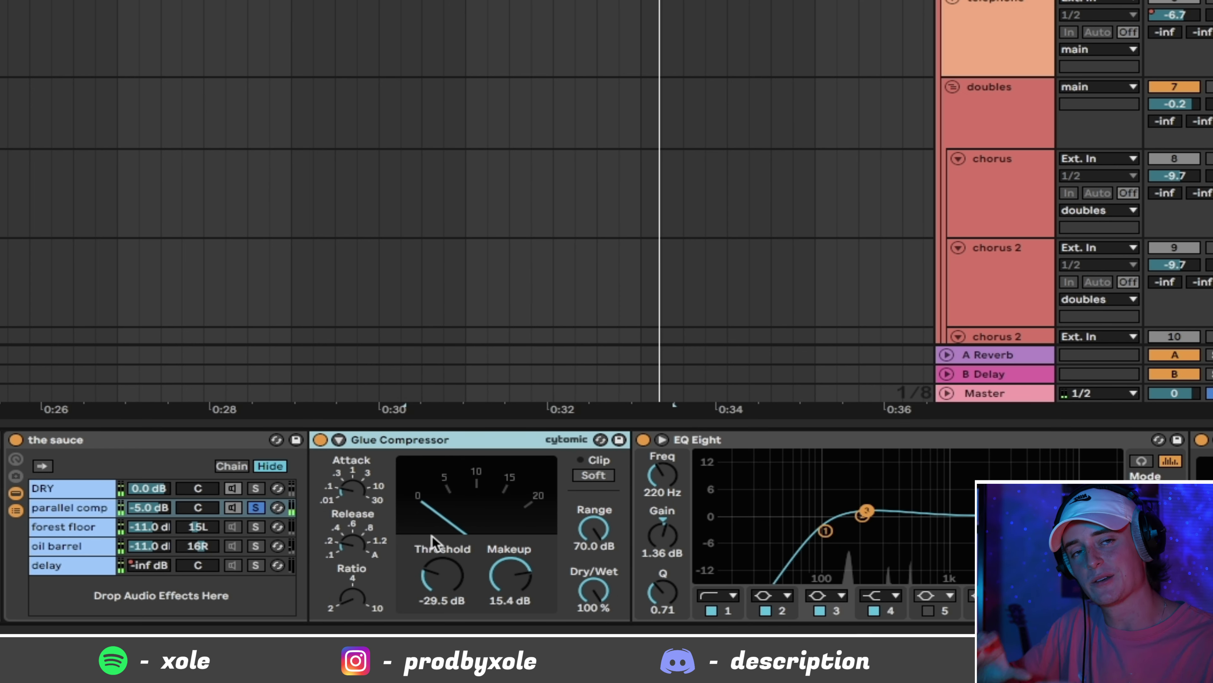
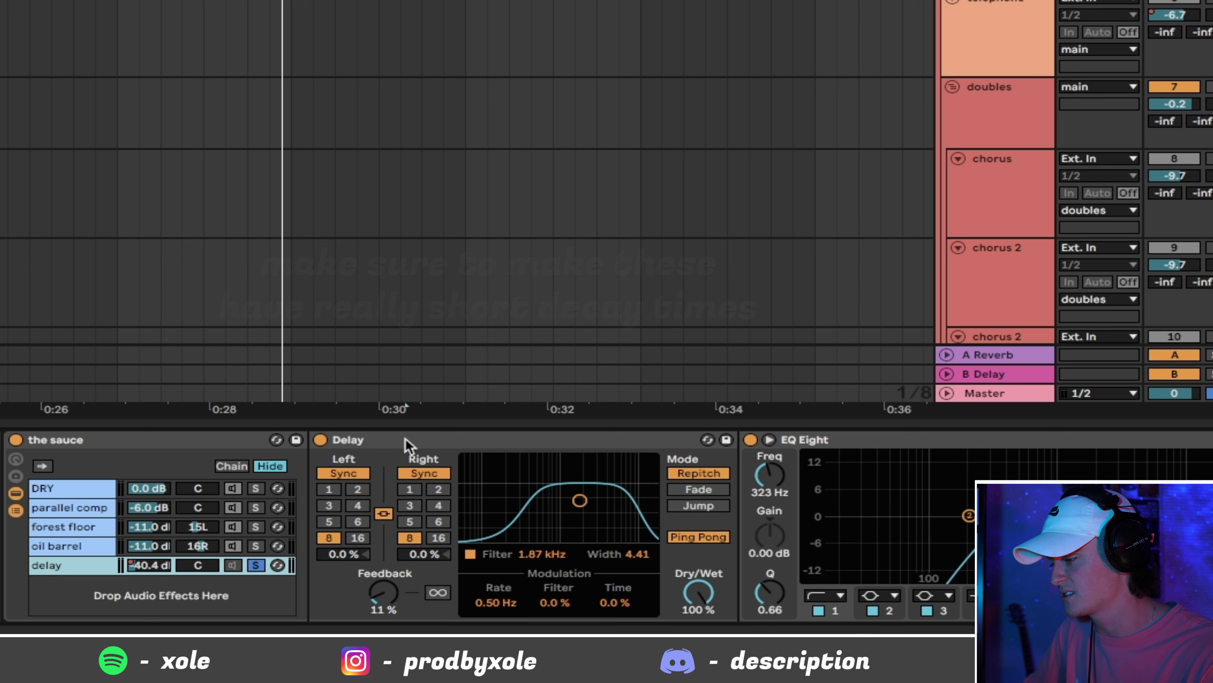
- Unsolo the delay chain and play the vocal through all of the sauce rack's chains together
left_click(410, 442)
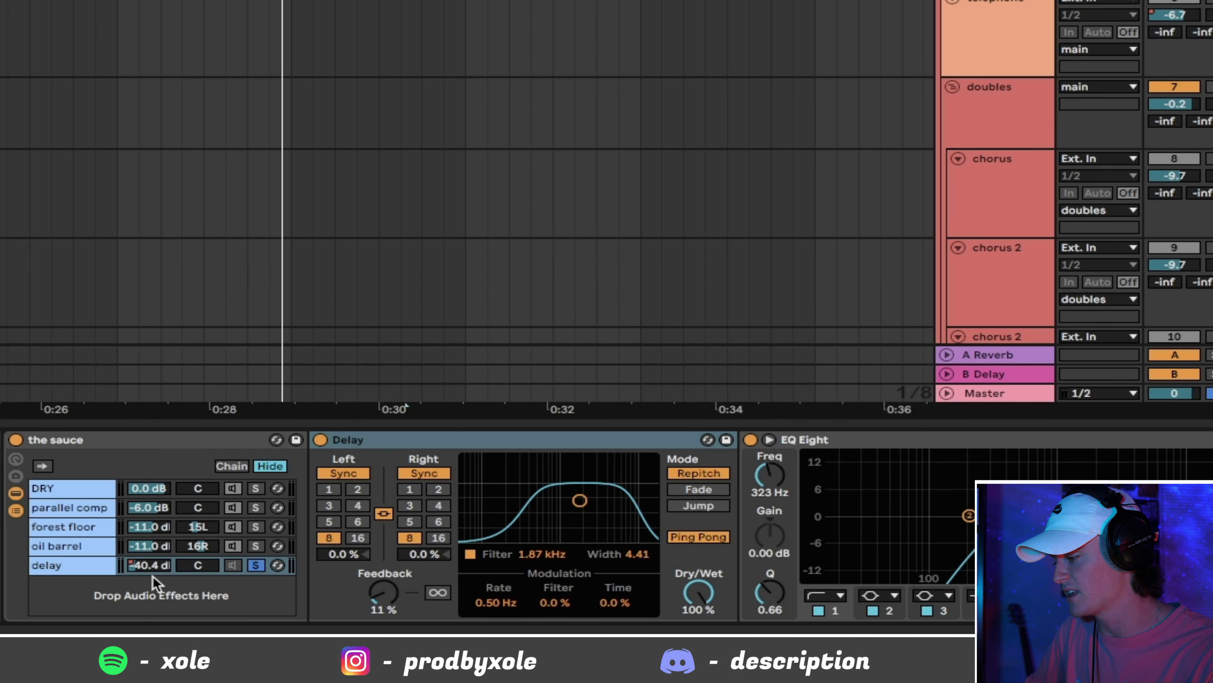
left_click(253, 573)
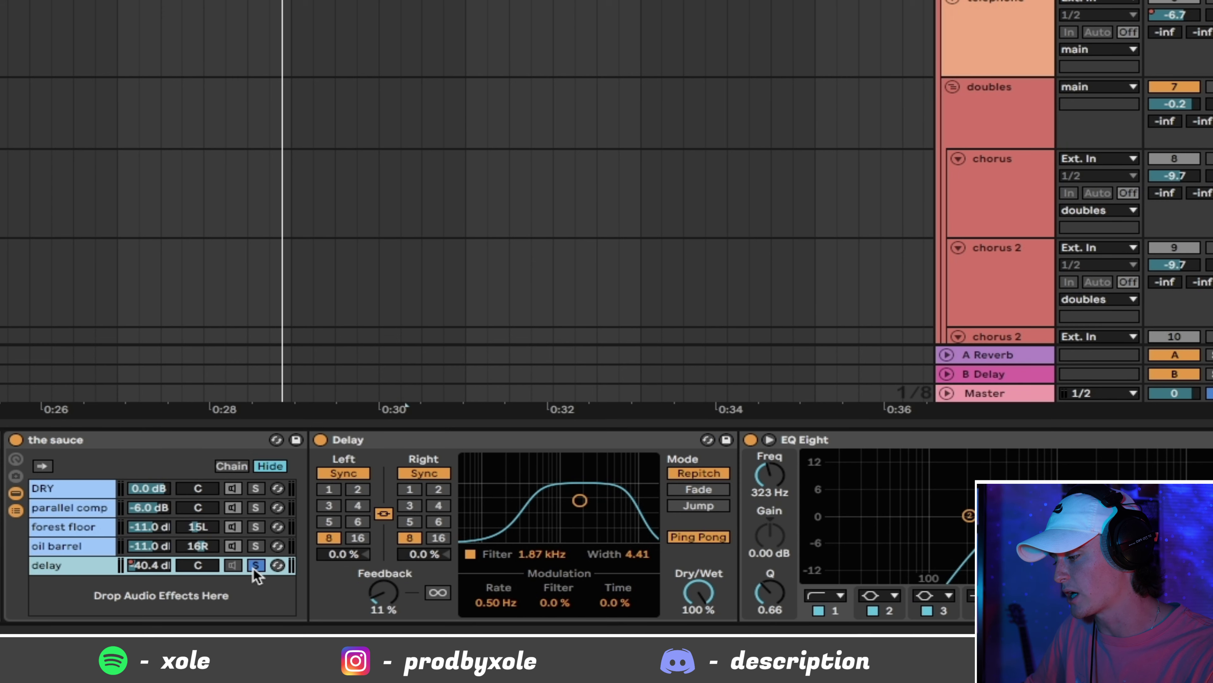
left_click(256, 565)
key("space")
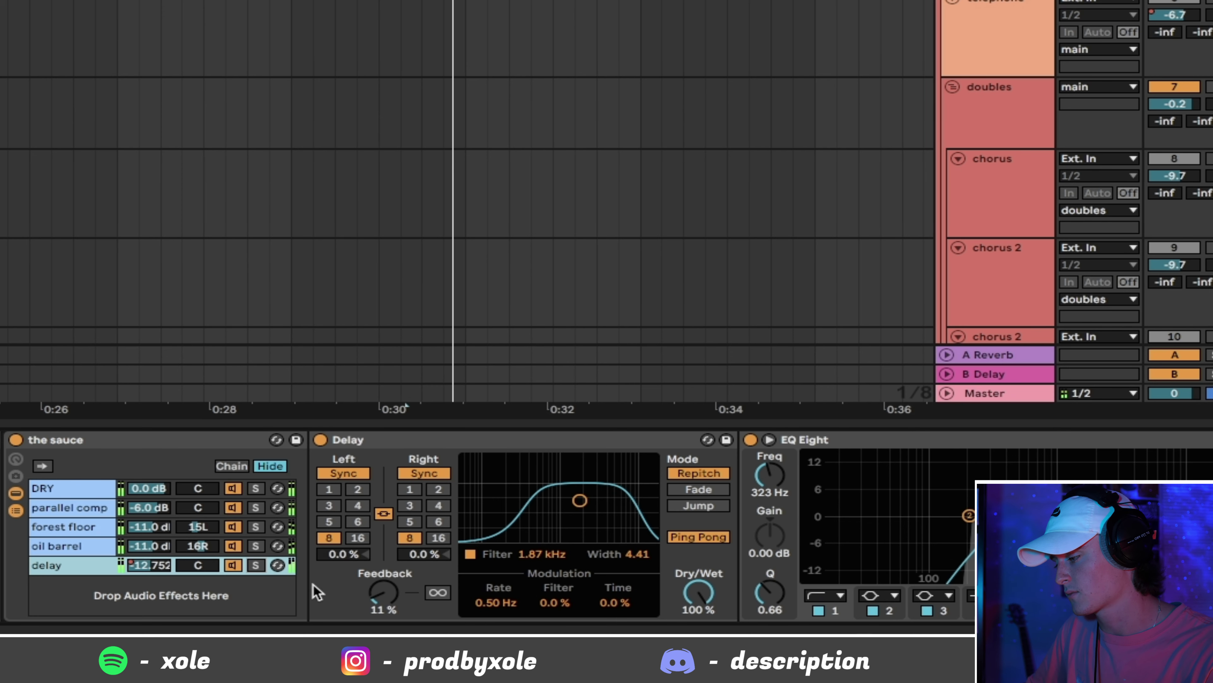
left_click(256, 565)
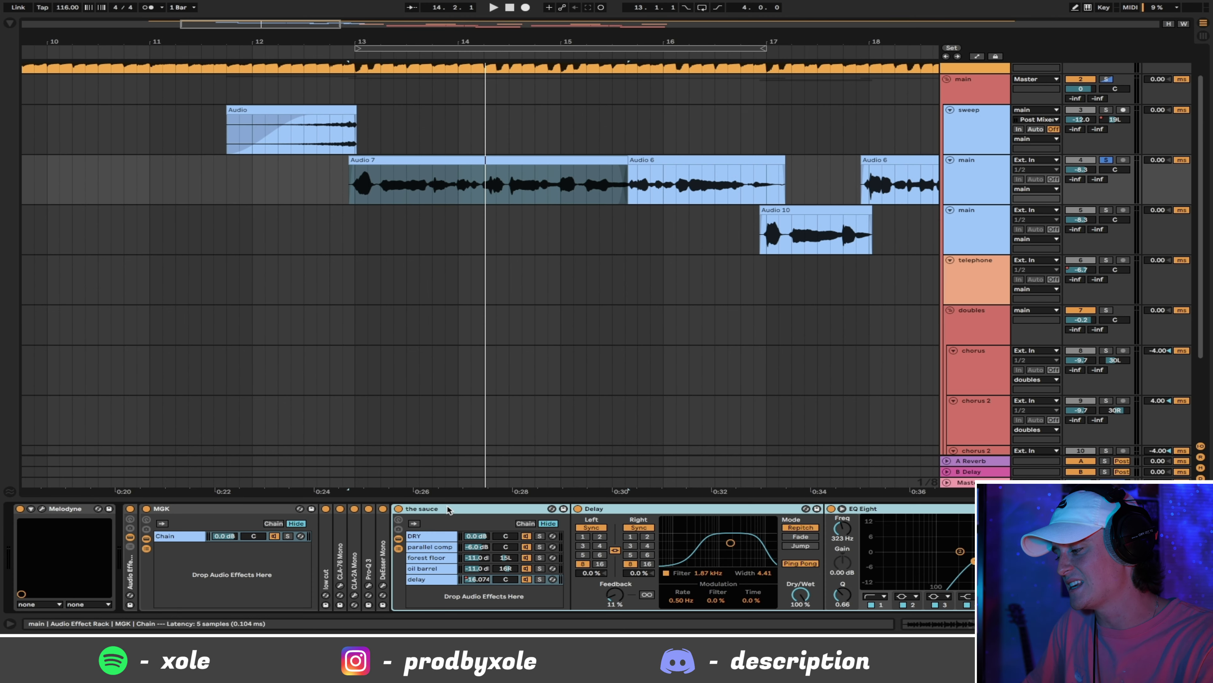
- Collapse the sauce rack, and expand the Utility after it and turn it on
double_click(417, 504)
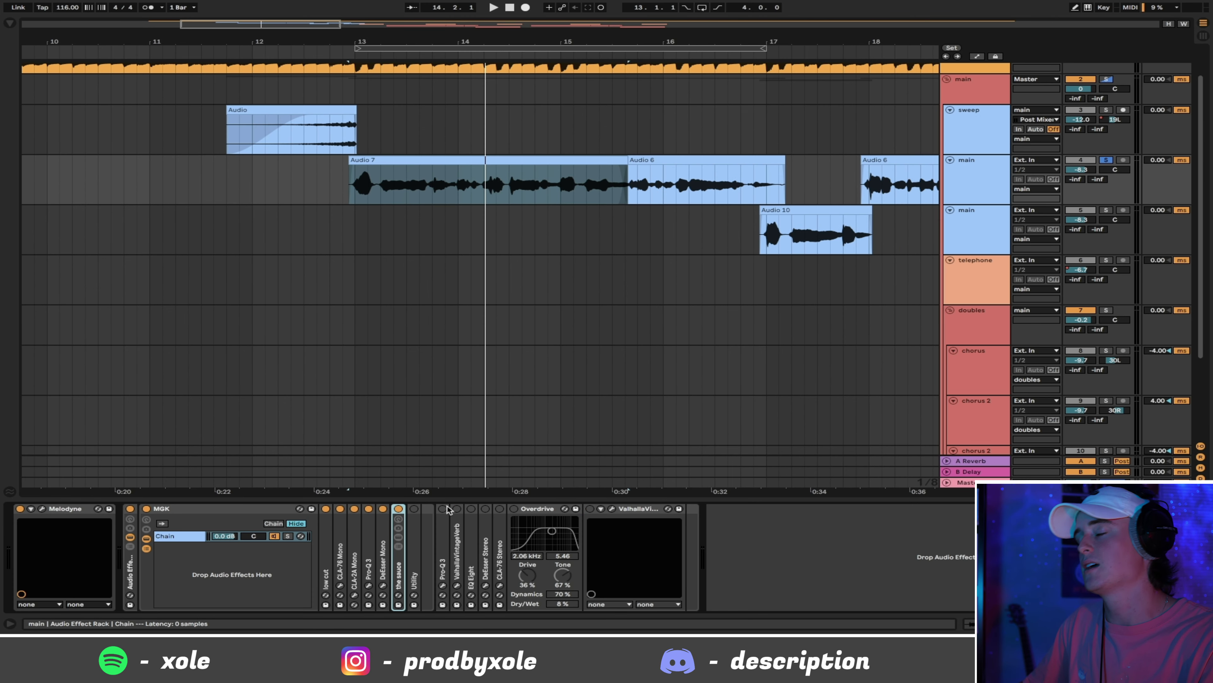
double_click(415, 521)
left_click(414, 508)
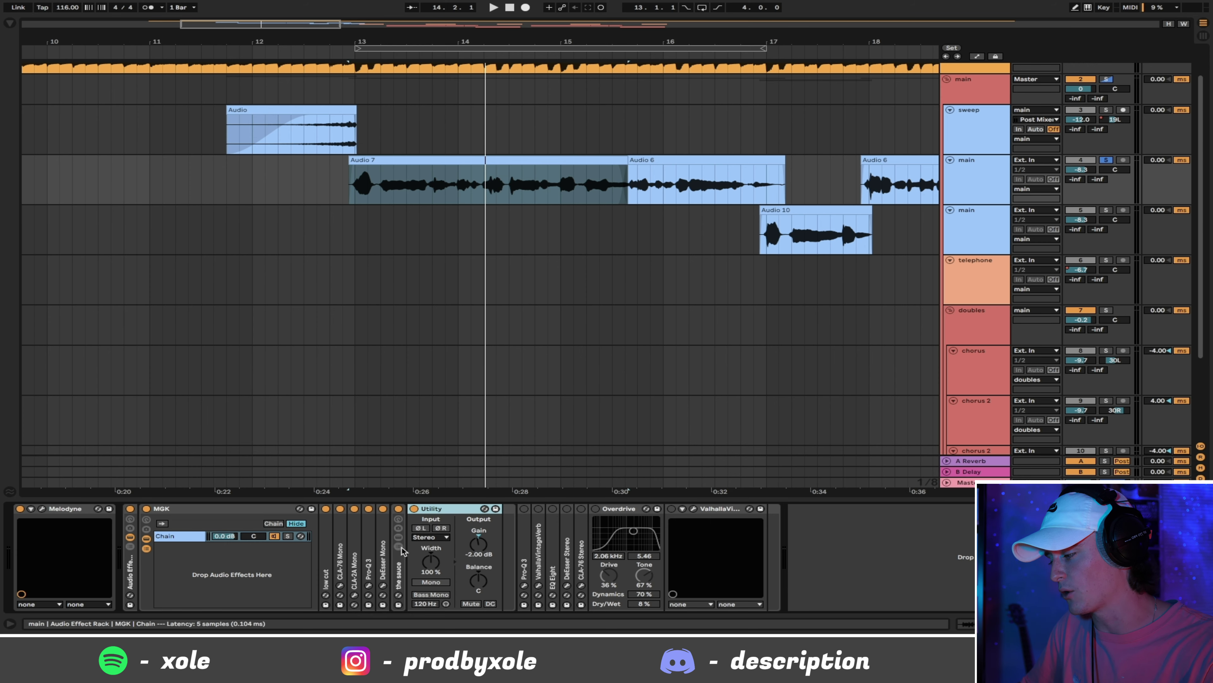
- Expand the Pro-Q 3 after Utility, view its EQ curve and close its window, and play the vocal through it
double_click(524, 571)
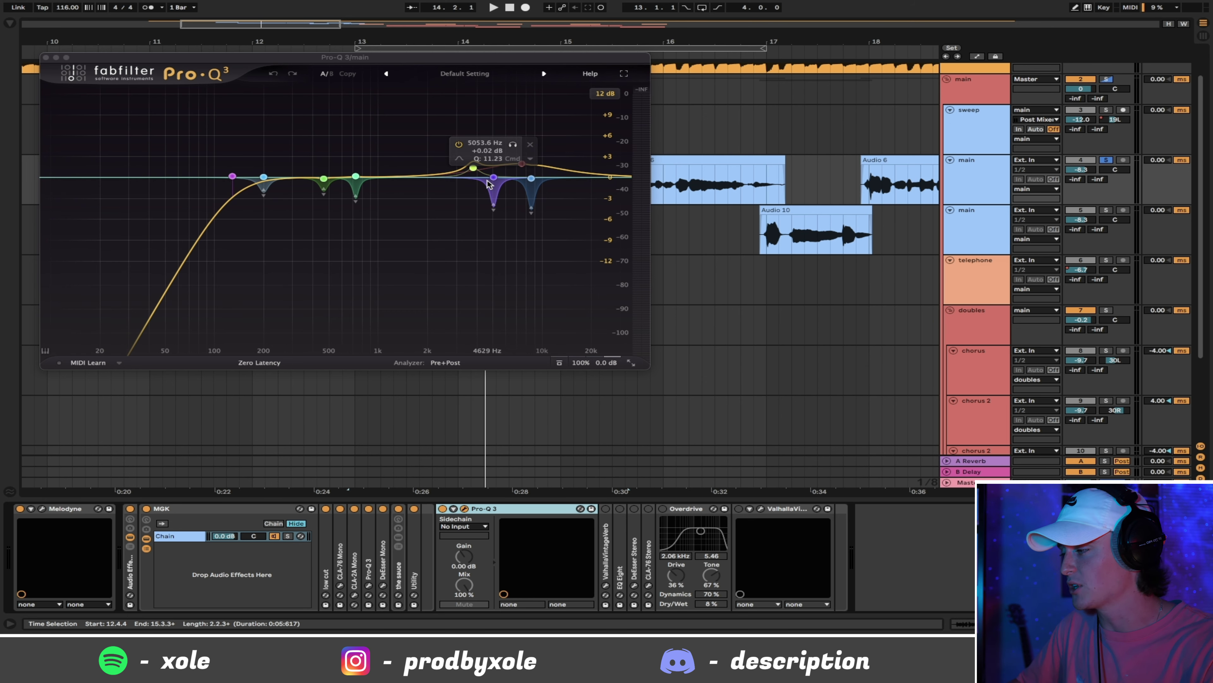
left_click(46, 58)
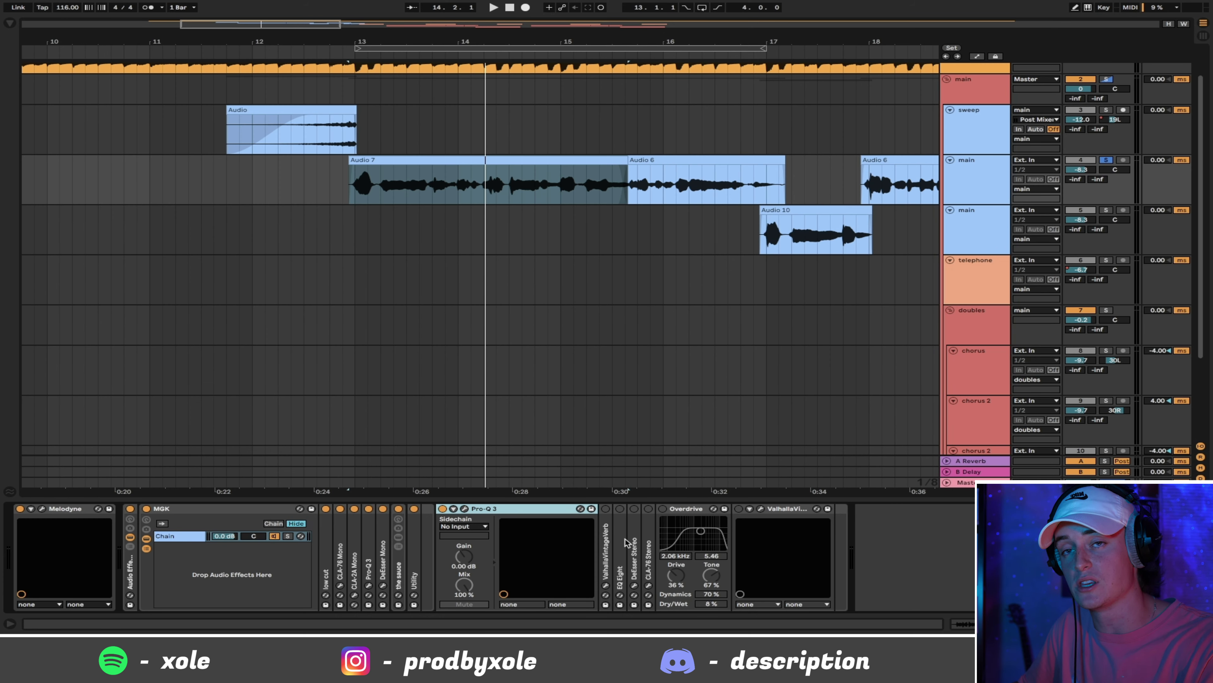
key("space")
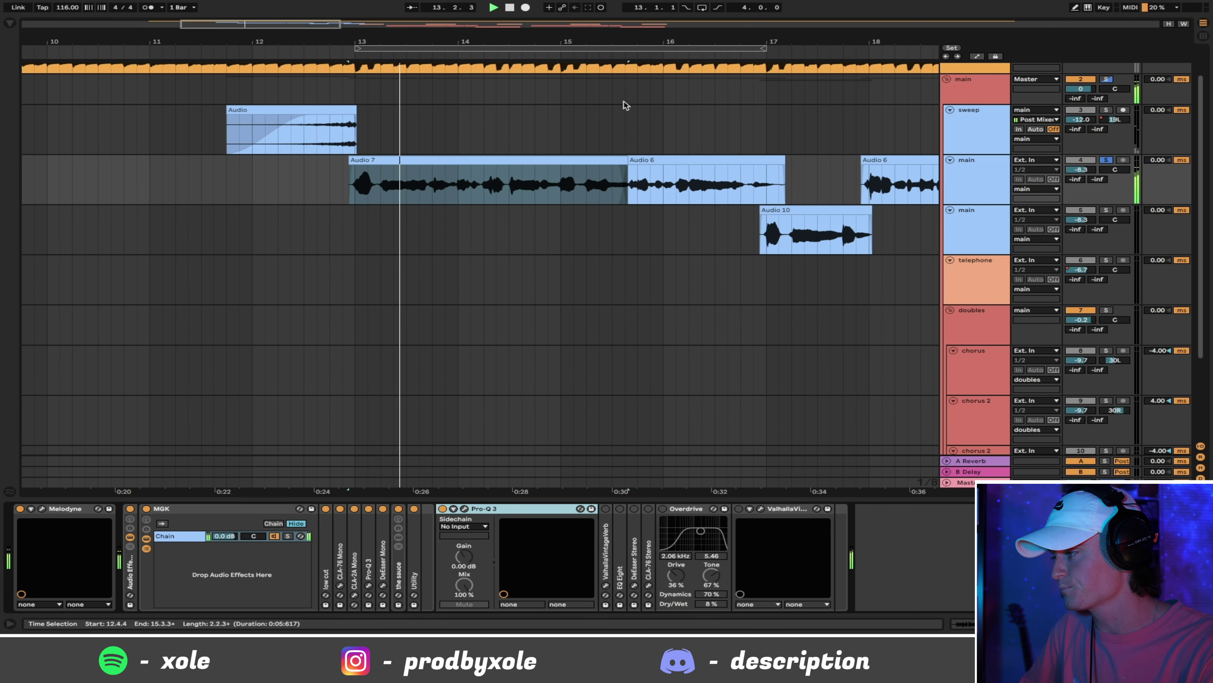
scroll(495, 156, "right", 10)
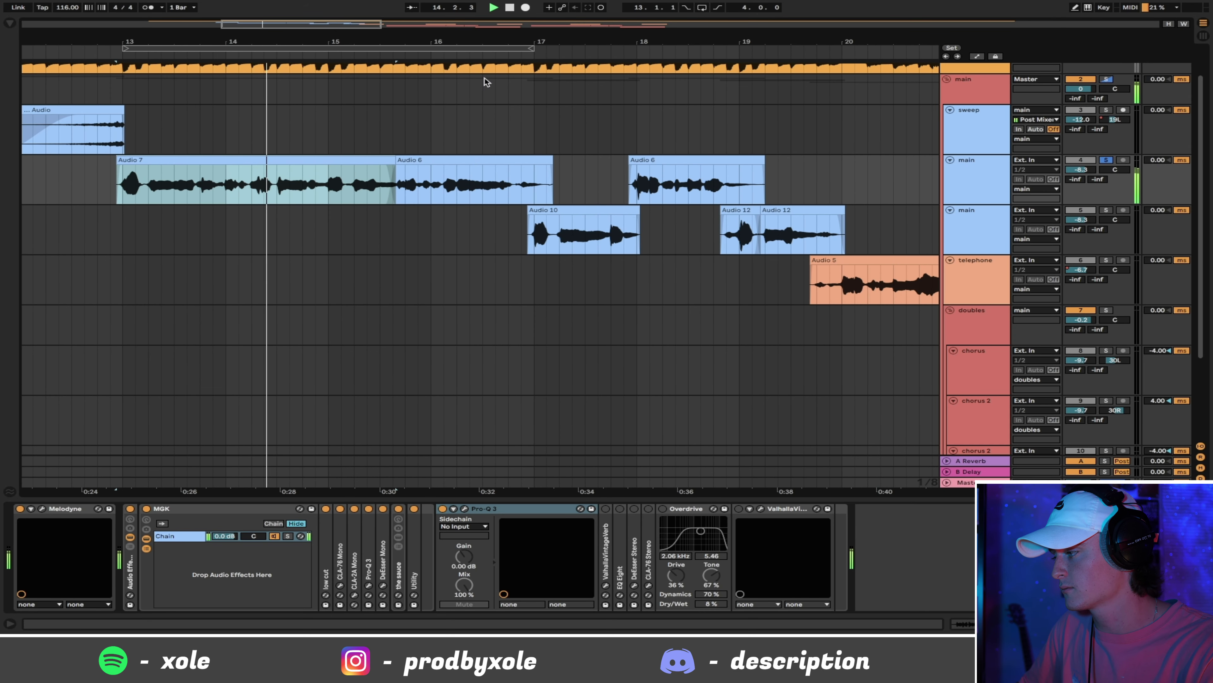
key("space")
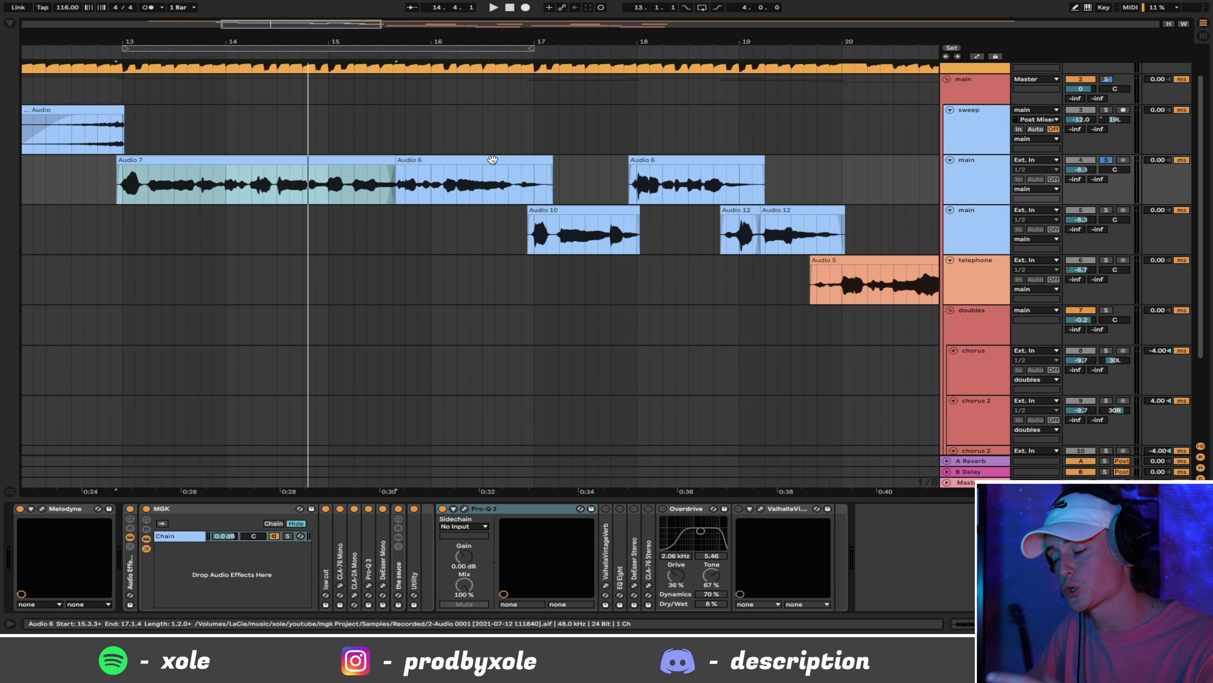
- Turn on the ValhallaVintageVerb after Pro-Q 3, view its reverb settings, and play the Audio 6 clip through it
left_click(492, 160)
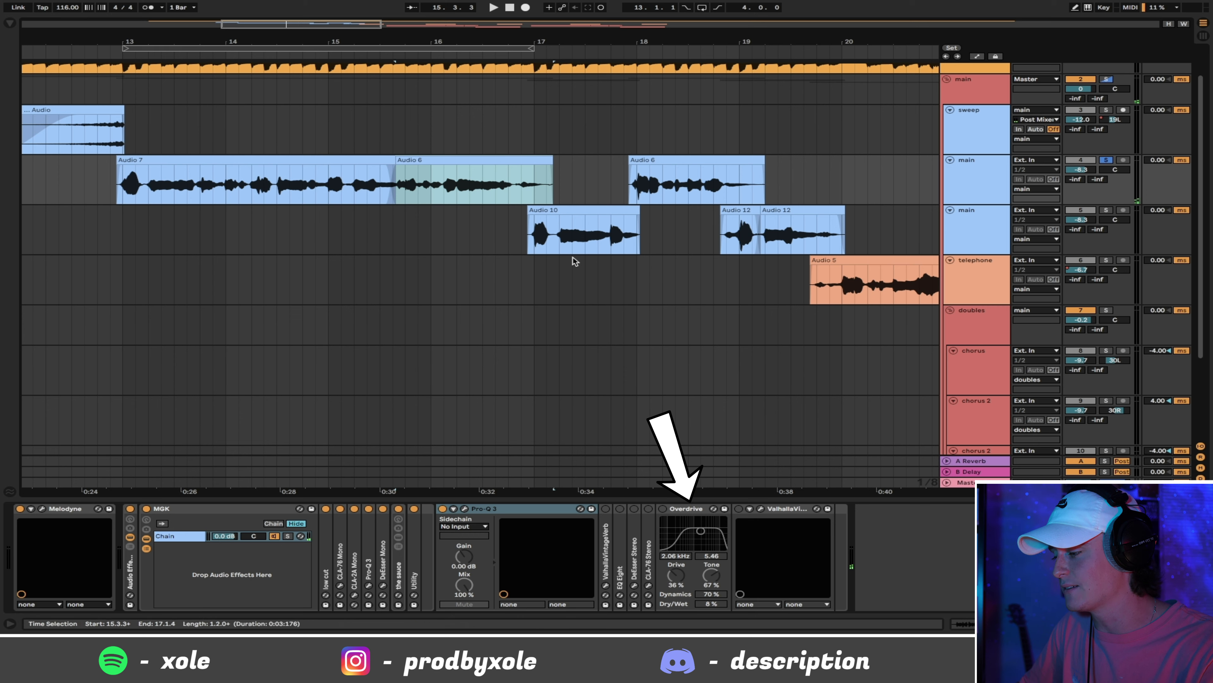
left_click(698, 517)
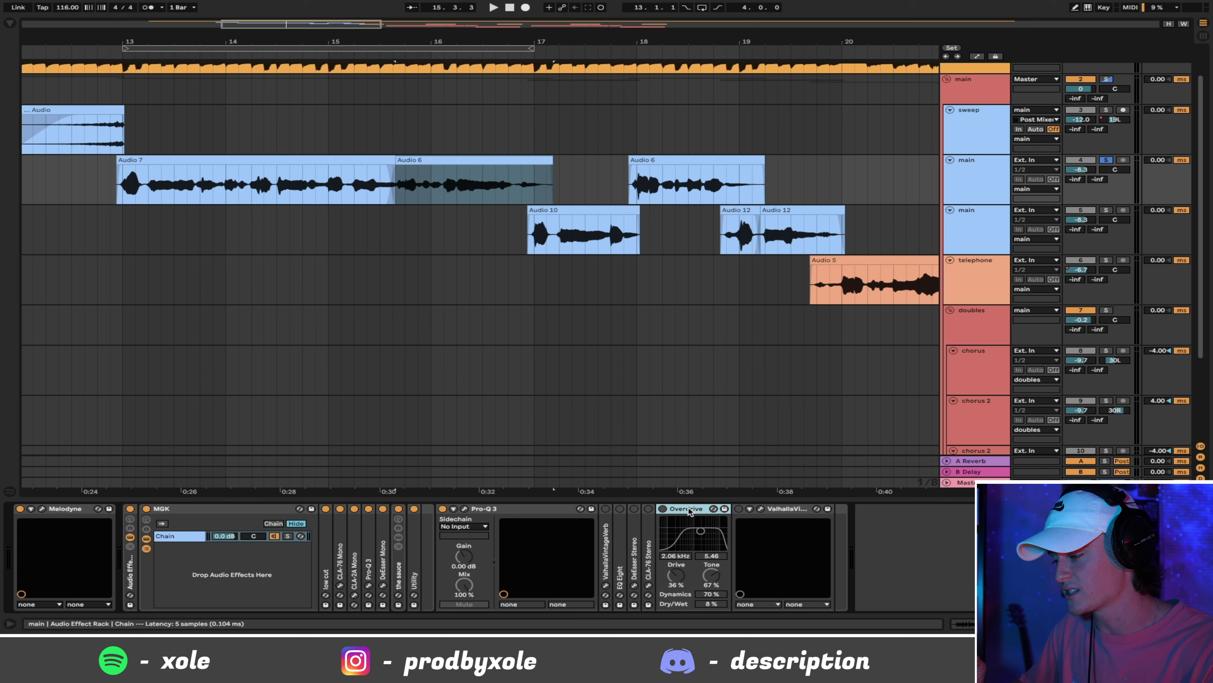
double_click(607, 515)
left_click(606, 509)
left_click(628, 509)
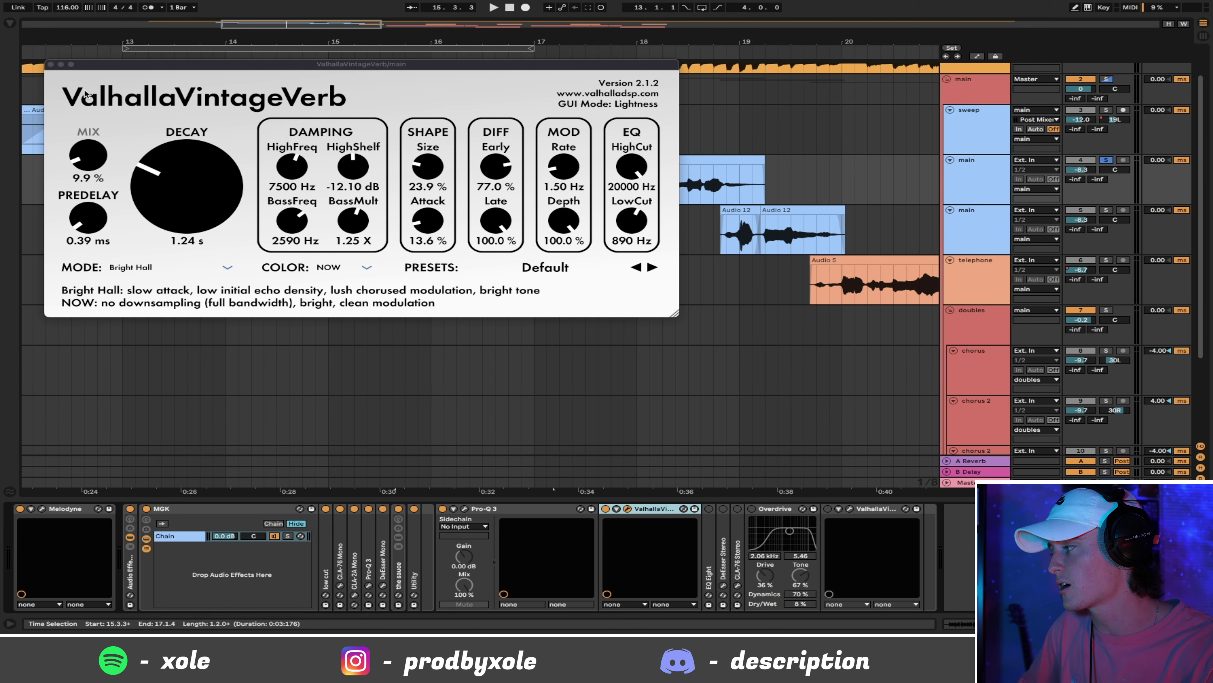
left_click(52, 64)
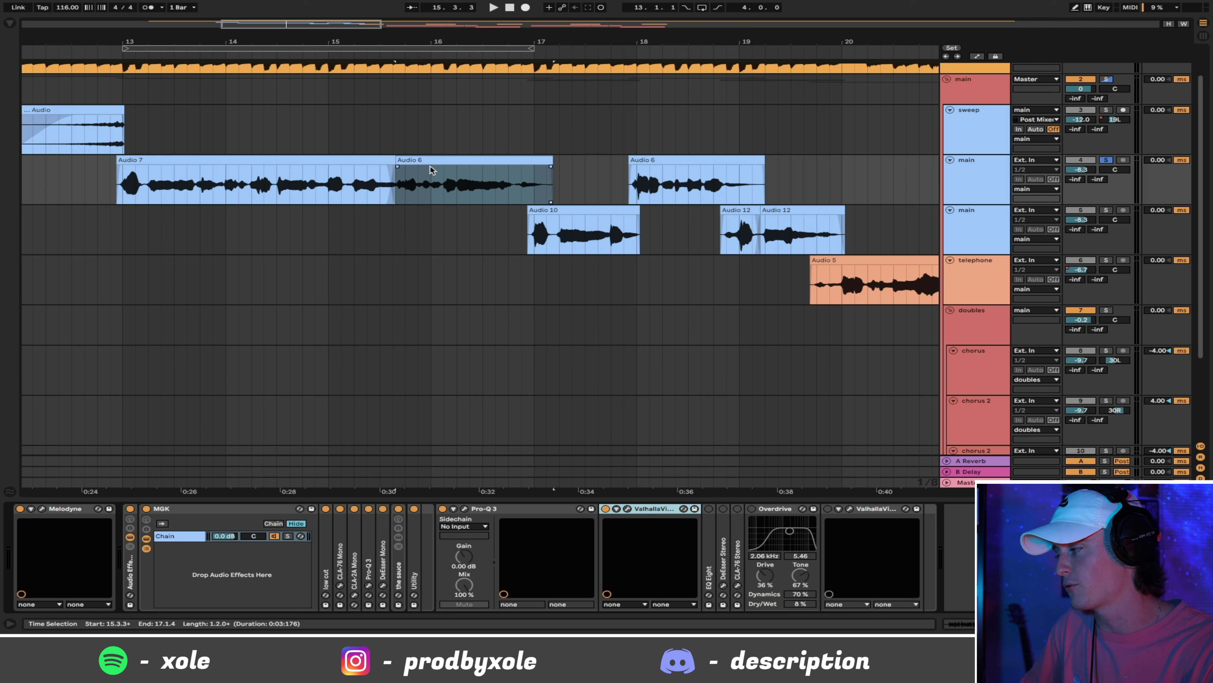
left_click(438, 159)
key("space")
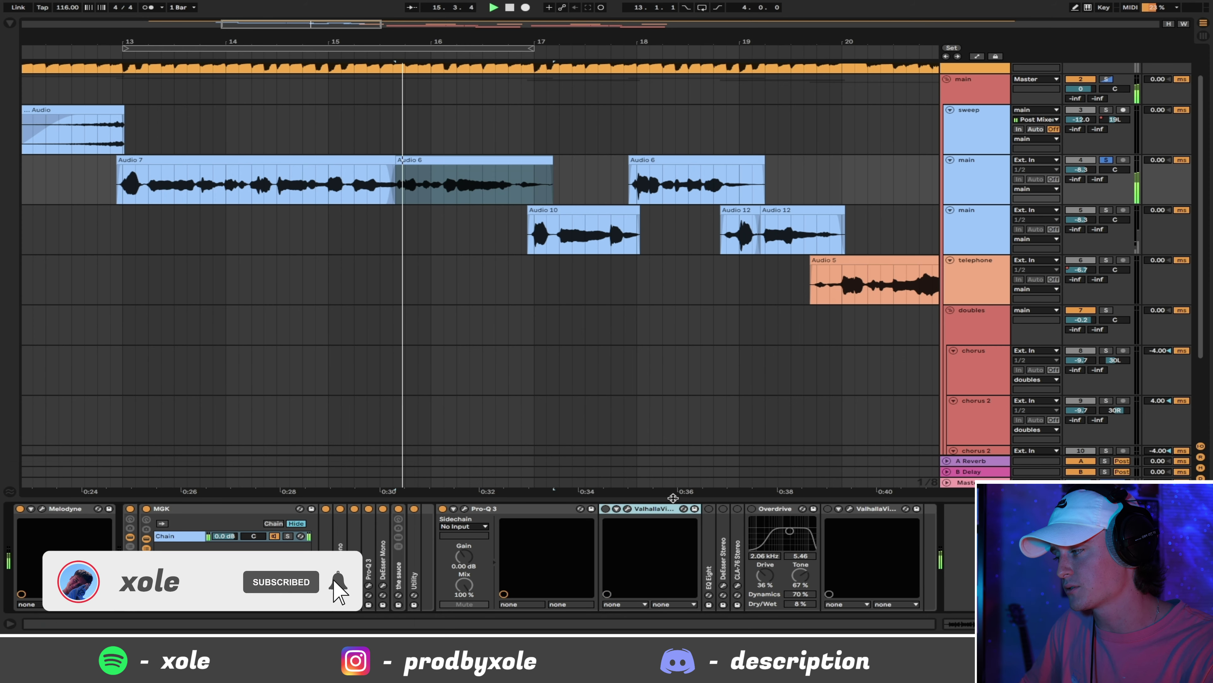
- Expand EQ Eight to view its curve, and collapse EQ Eight, ValhallaVintageVerb and the second Pro-Q 3
double_click(709, 516)
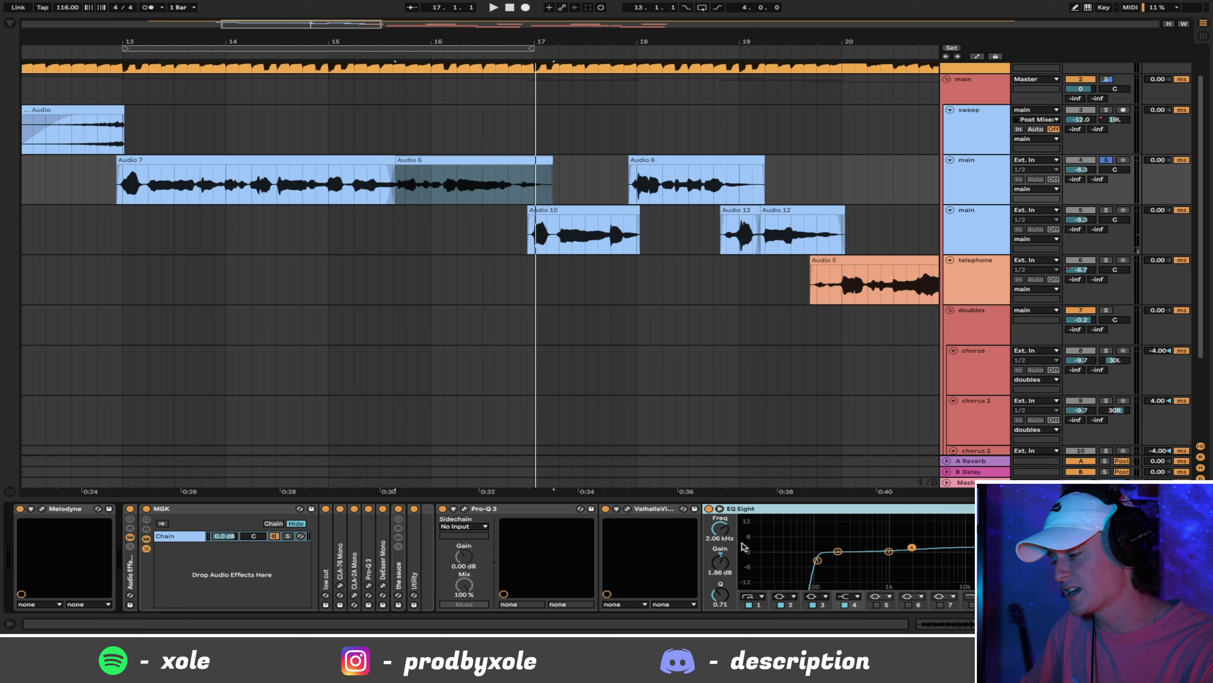
double_click(754, 510)
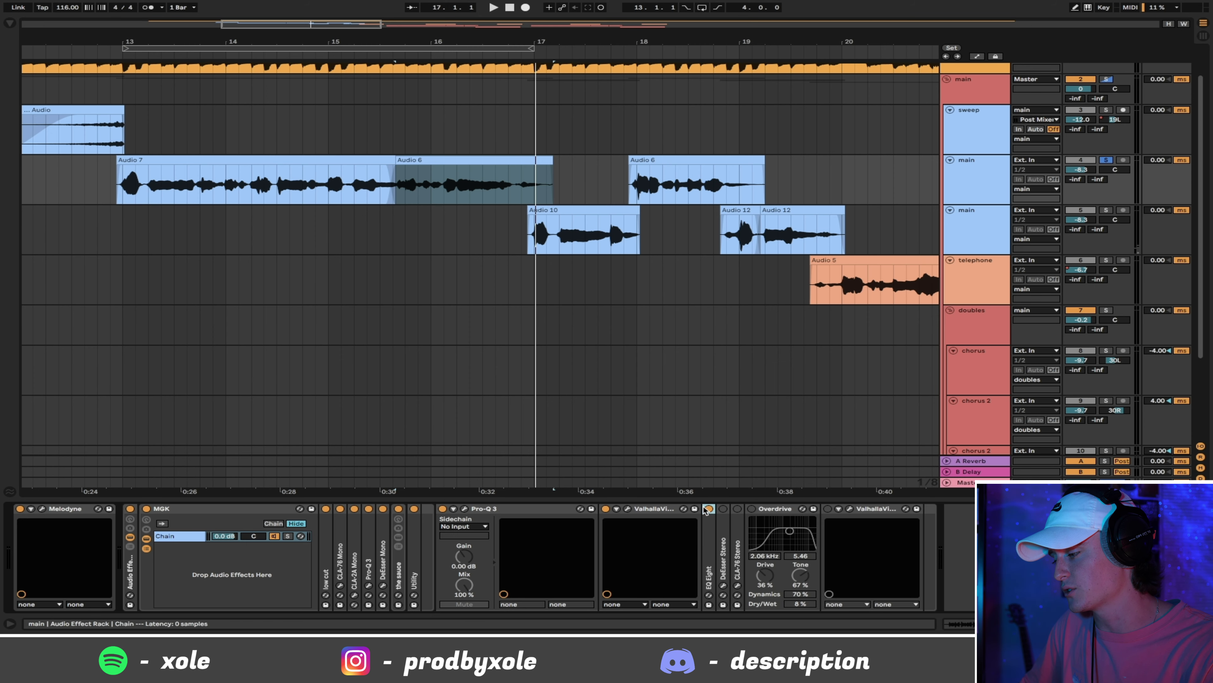
double_click(661, 509)
double_click(541, 511)
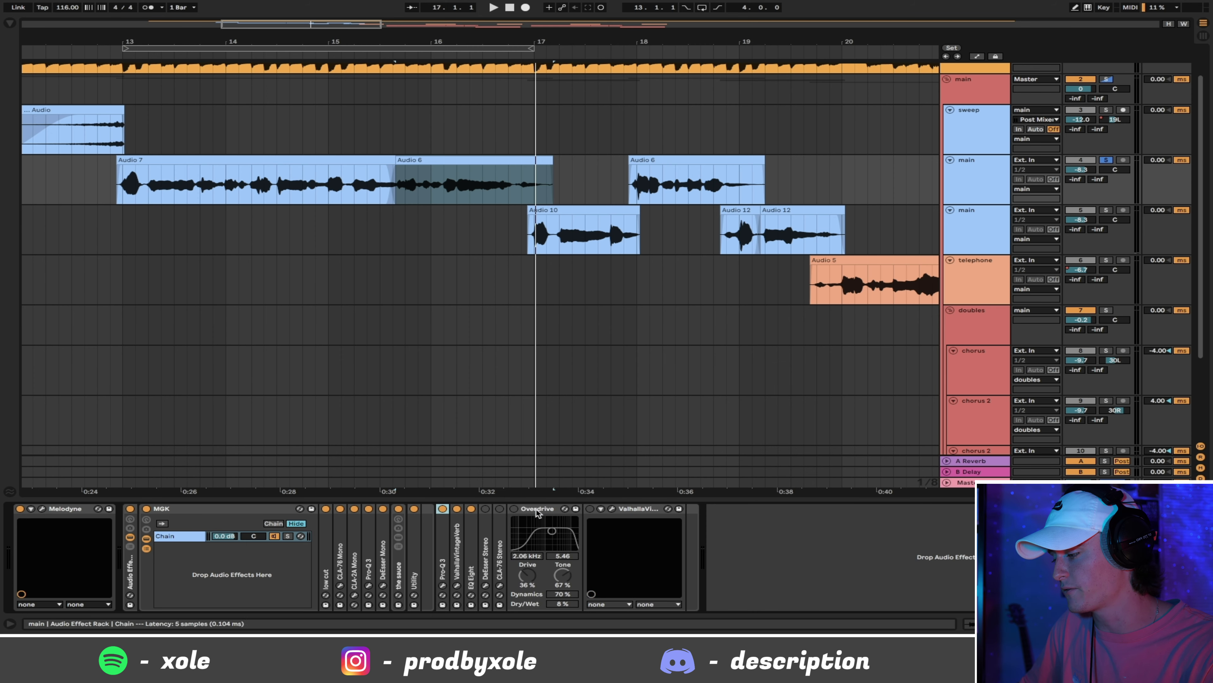
- Expand and turn on DeEsser Stereo with its plugin window open, and point out DeEsser Mono earlier in the chain
double_click(486, 524)
left_click(508, 510)
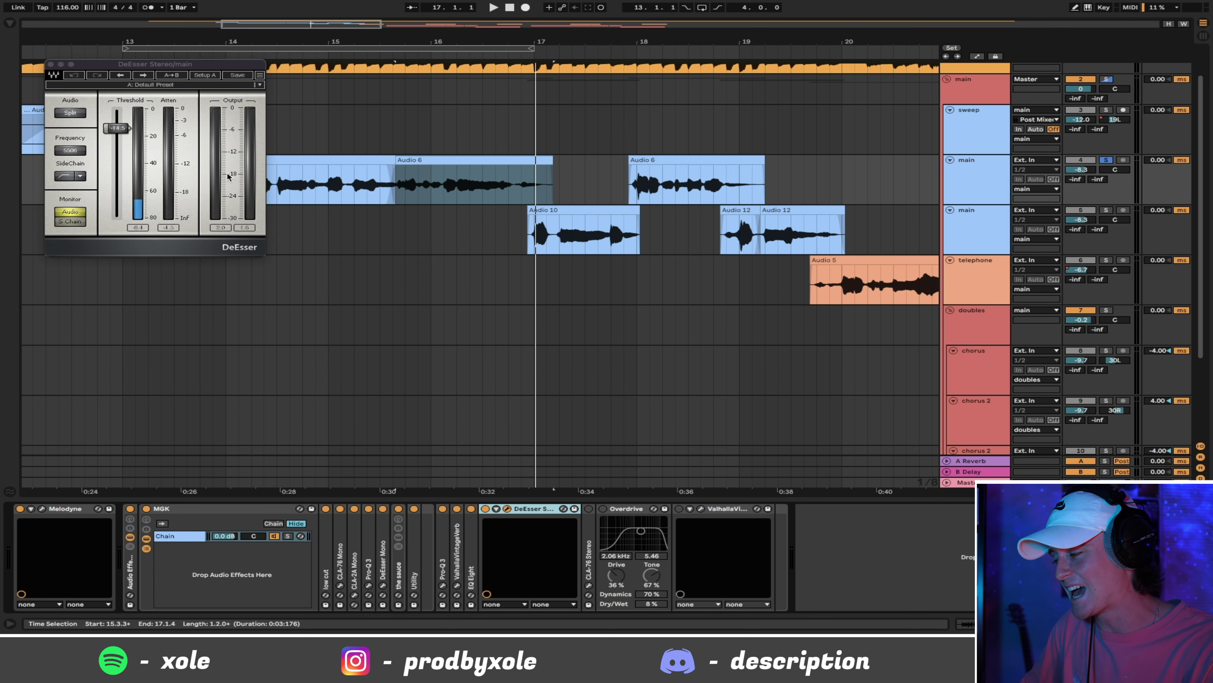
left_click(385, 520)
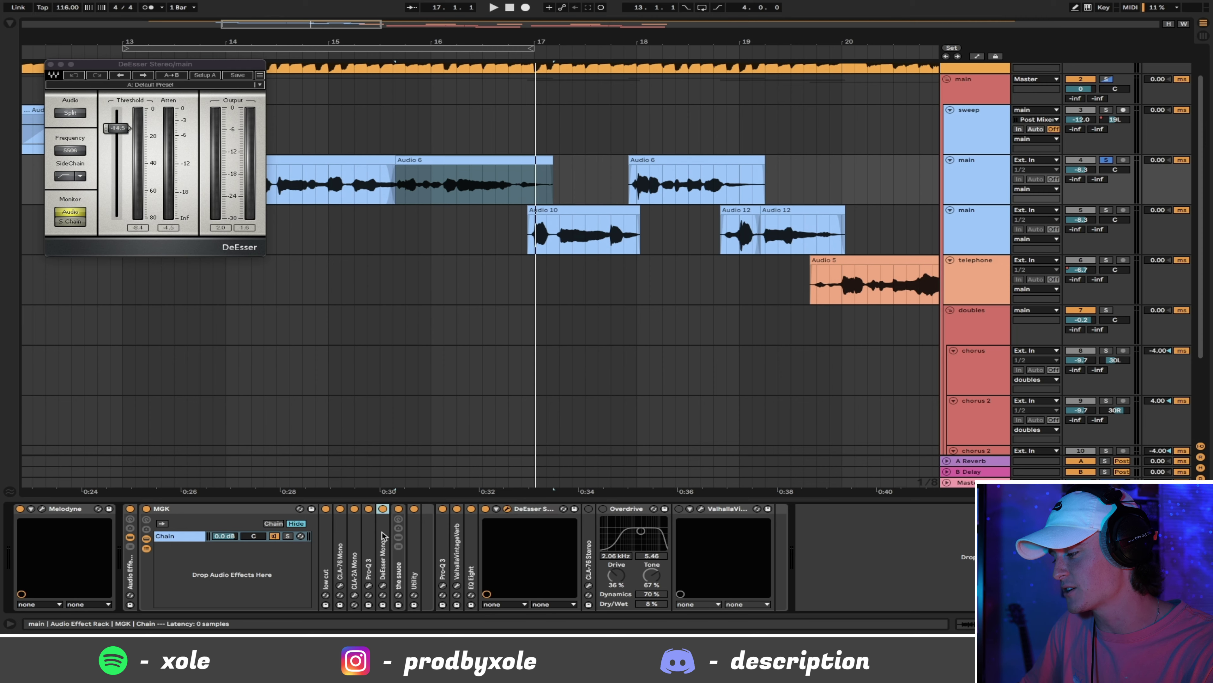
- Expand CLA-76 Stereo, point out the earlier CLA-76 Mono and CLA-2A Mono compressors, and open the CLA-76 Stereo window
double_click(502, 538)
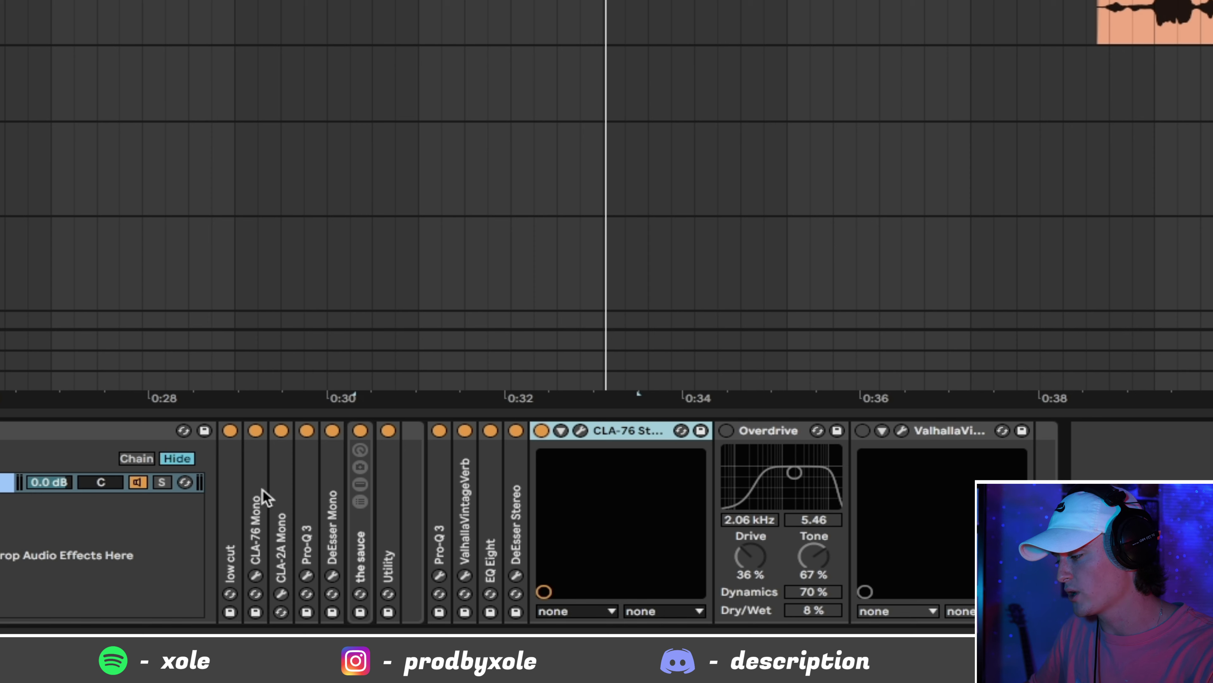
left_click(261, 499)
left_click(281, 492)
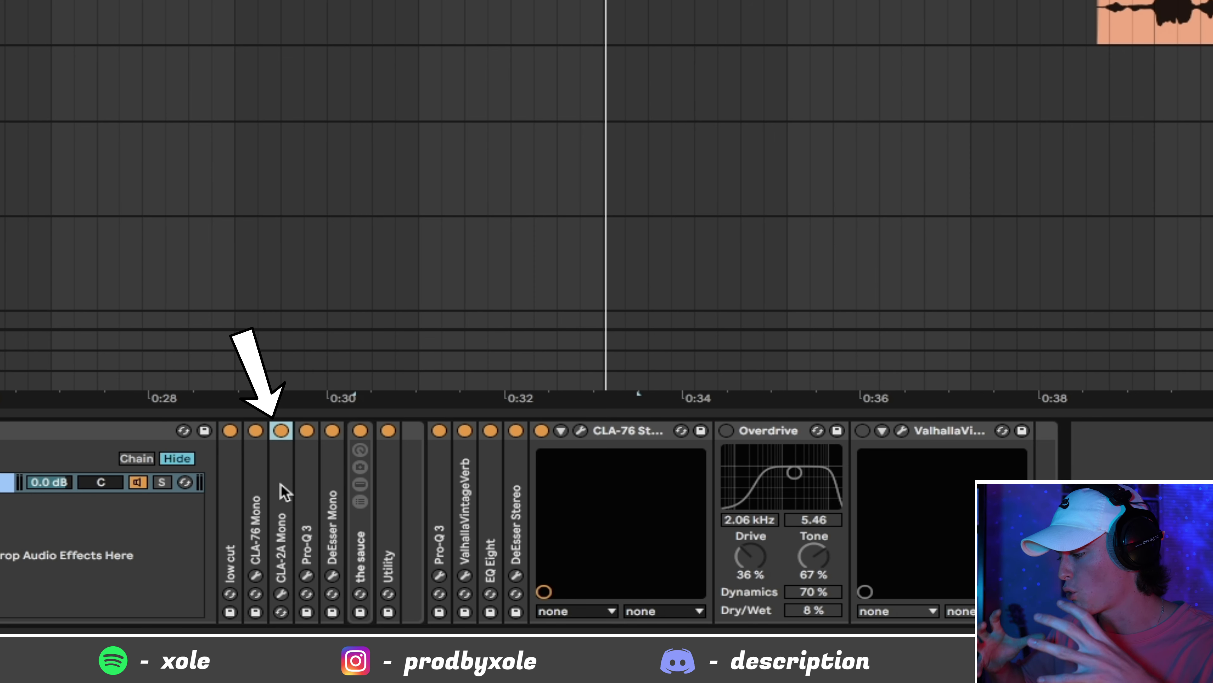
left_click(259, 494)
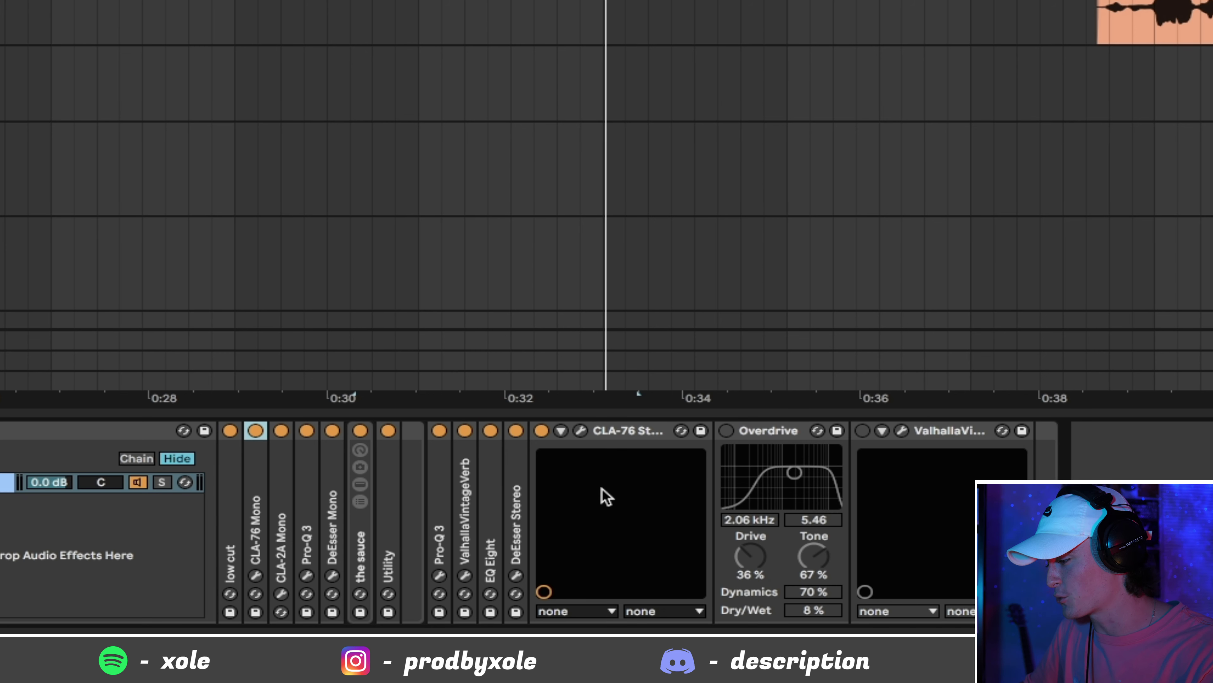
left_click(603, 433)
left_click(580, 430)
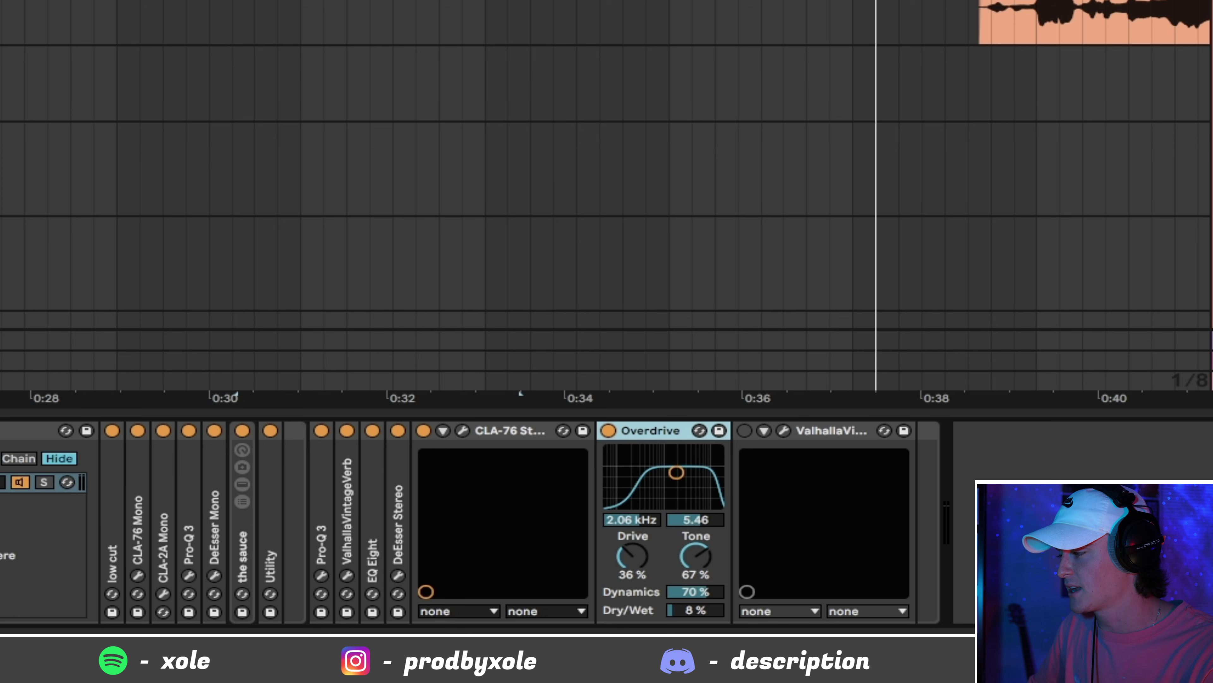
- Point out Overdrive's Dry/Wet amount, collapse CLA-76 Stereo and Overdrive, and select the last ValhallaVintageVerb
left_click(521, 392)
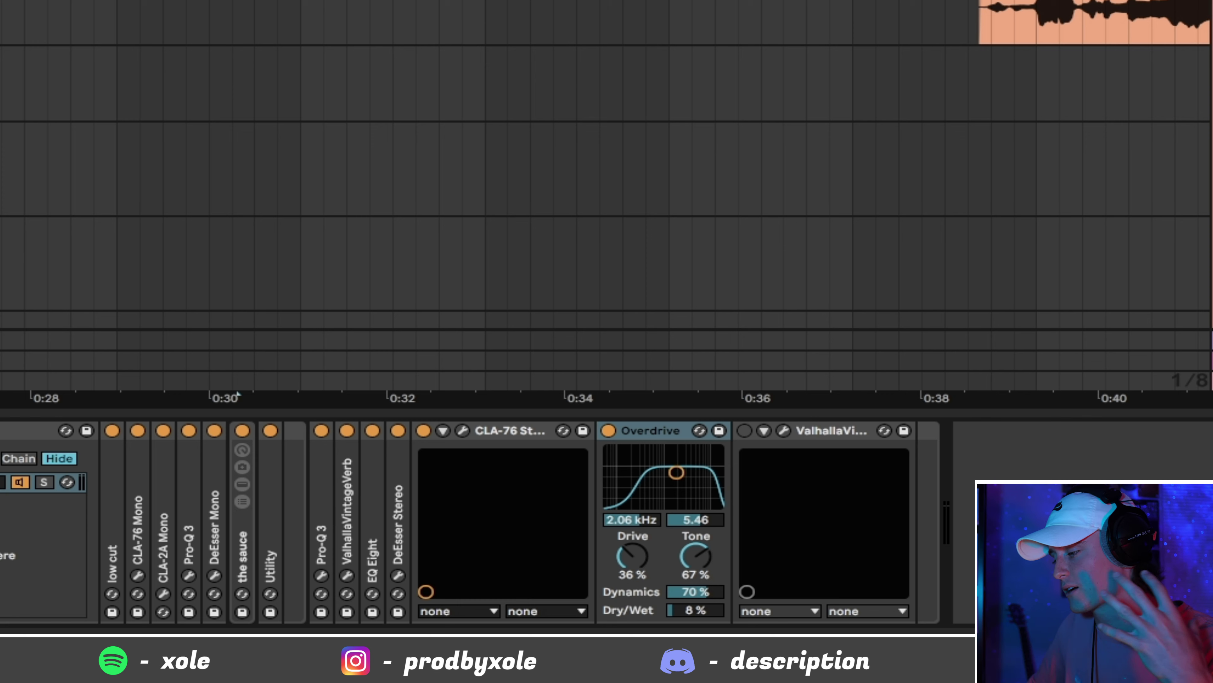
left_click(710, 611)
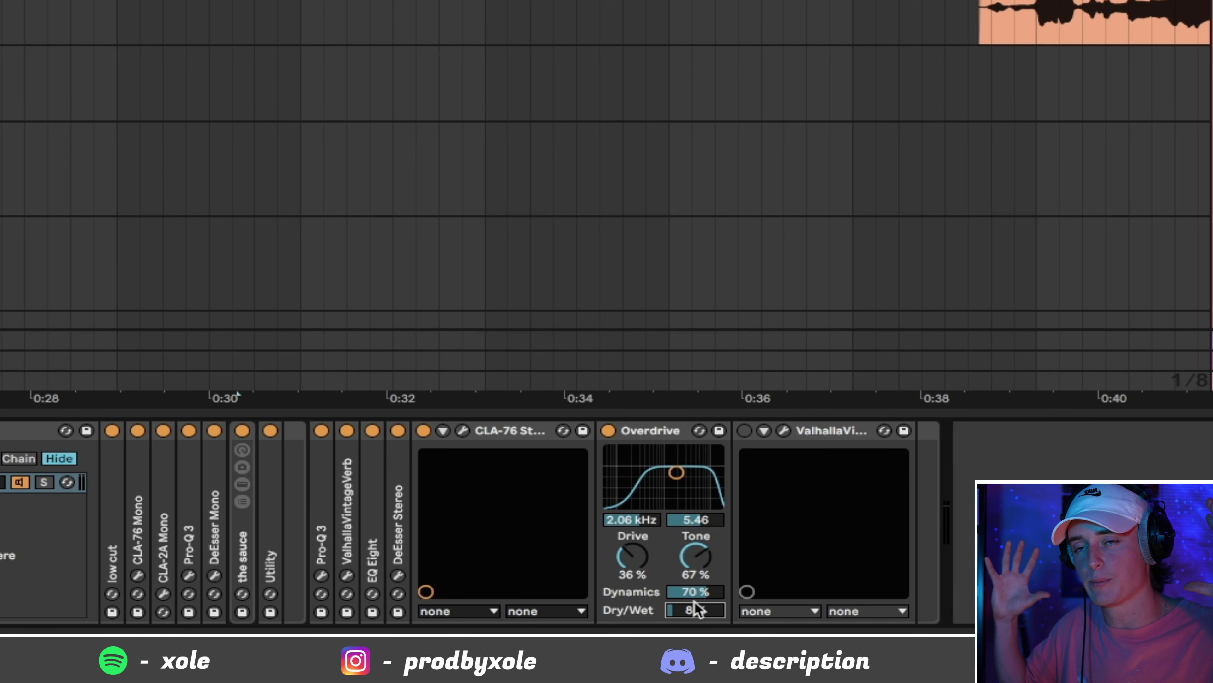
double_click(489, 421)
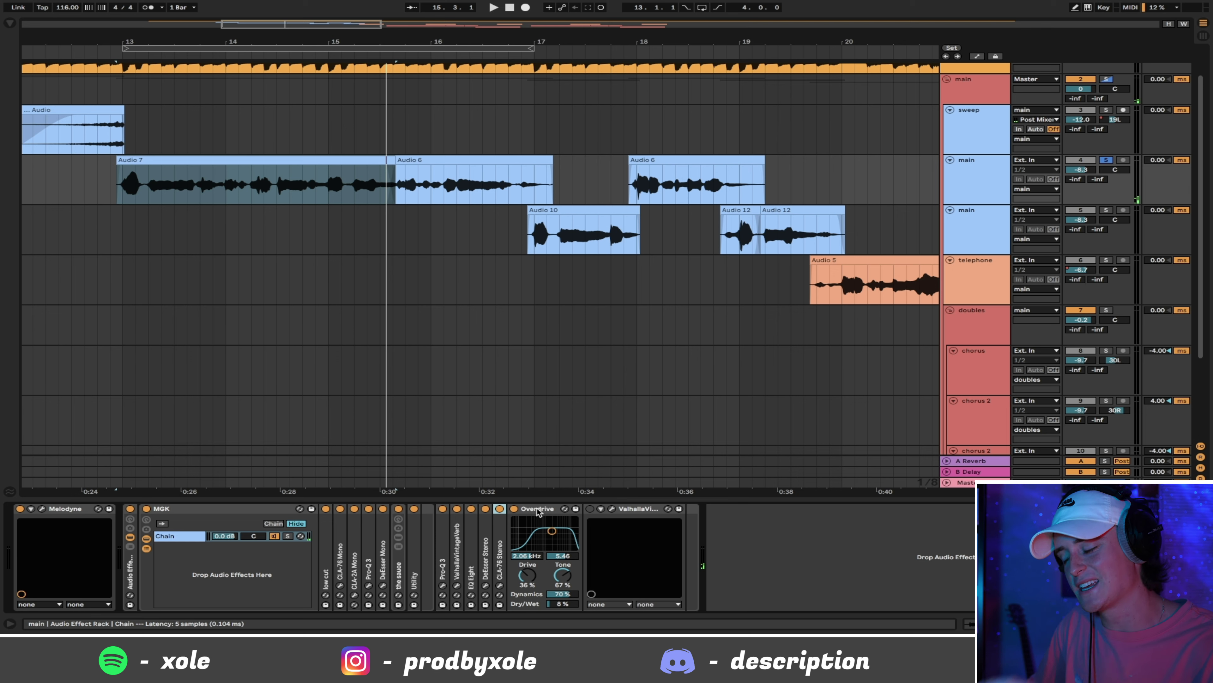
double_click(538, 510)
left_click(573, 509)
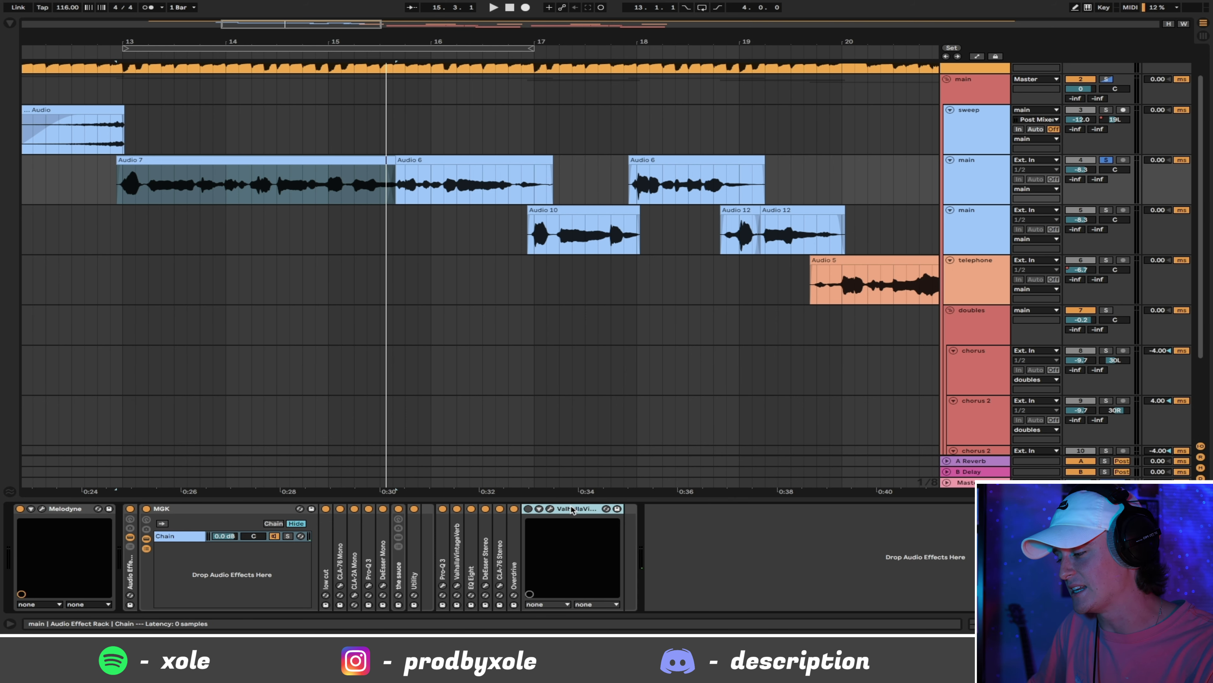
- Open the last ValhallaVintageVerb's plugin window on the main vocal to review its reverb settings, and close it
left_click(550, 509)
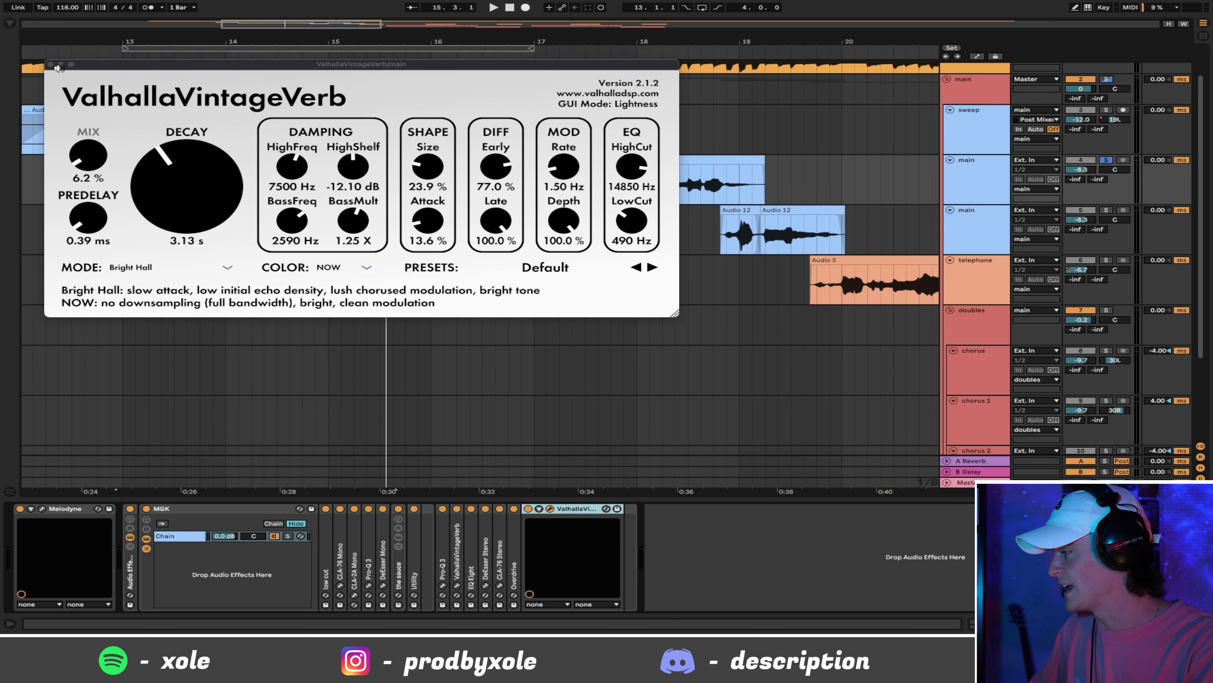
left_click(50, 64)
left_click(110, 182)
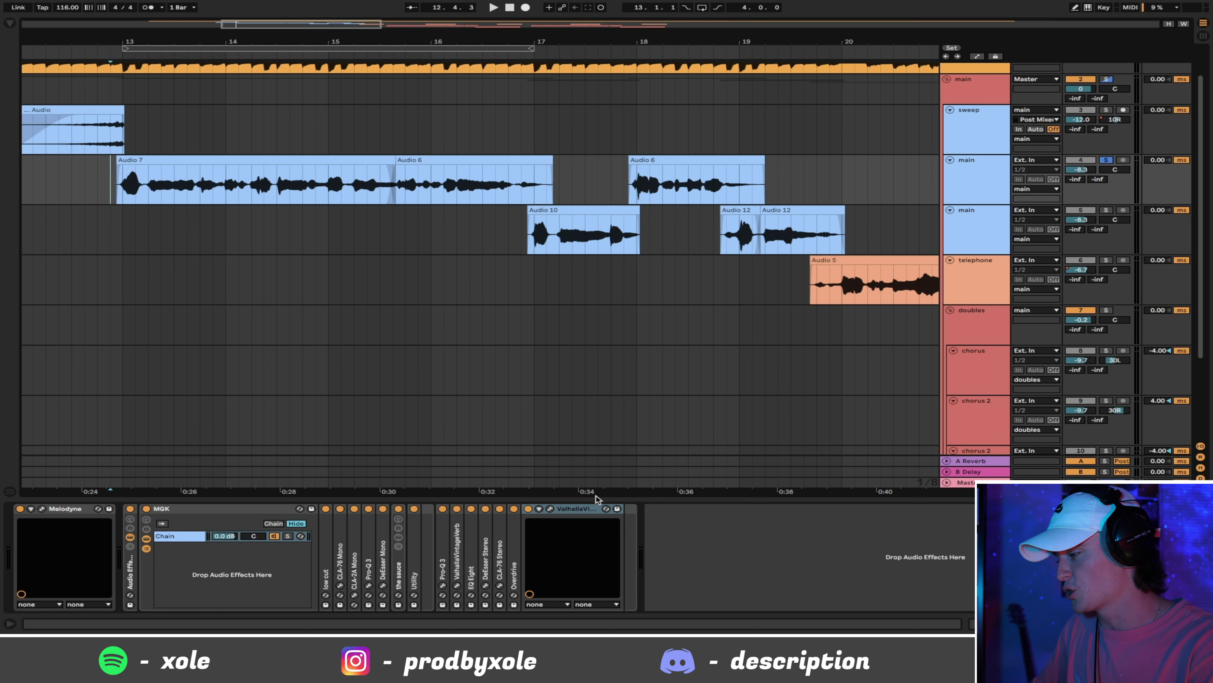
- Bypass the outer Audio Effect Rack on both main vocal tracks and turn off solo on the first one
left_click(129, 592)
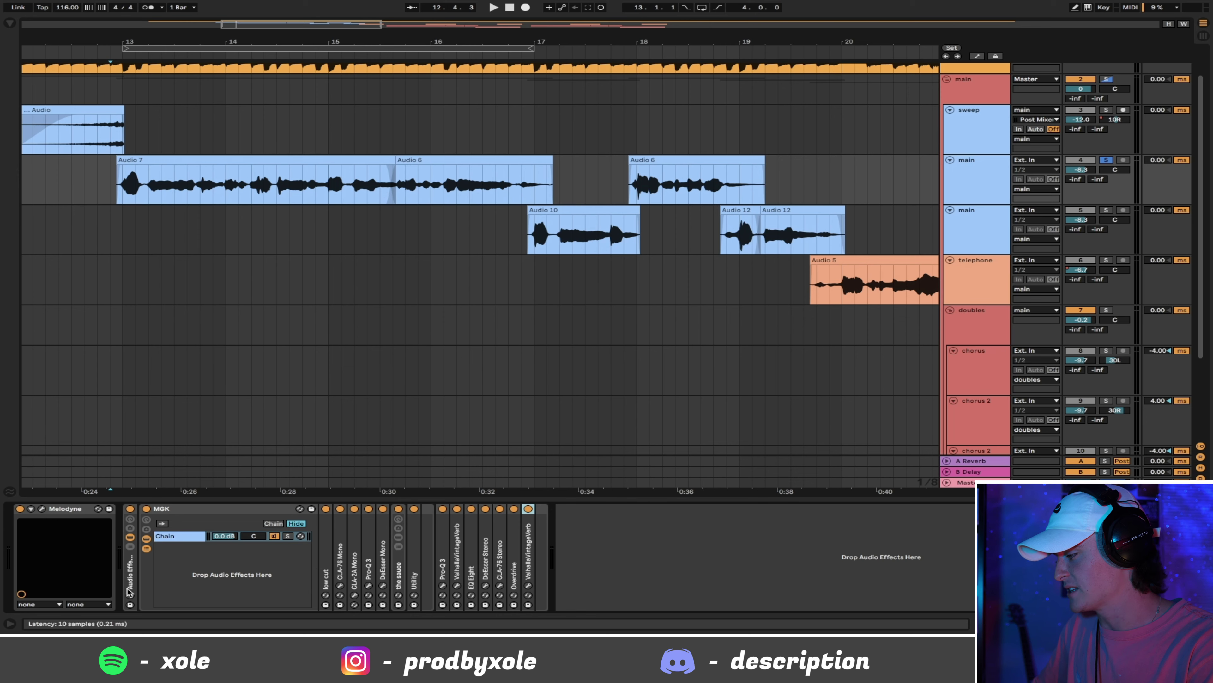
left_click(130, 509)
left_click(977, 222)
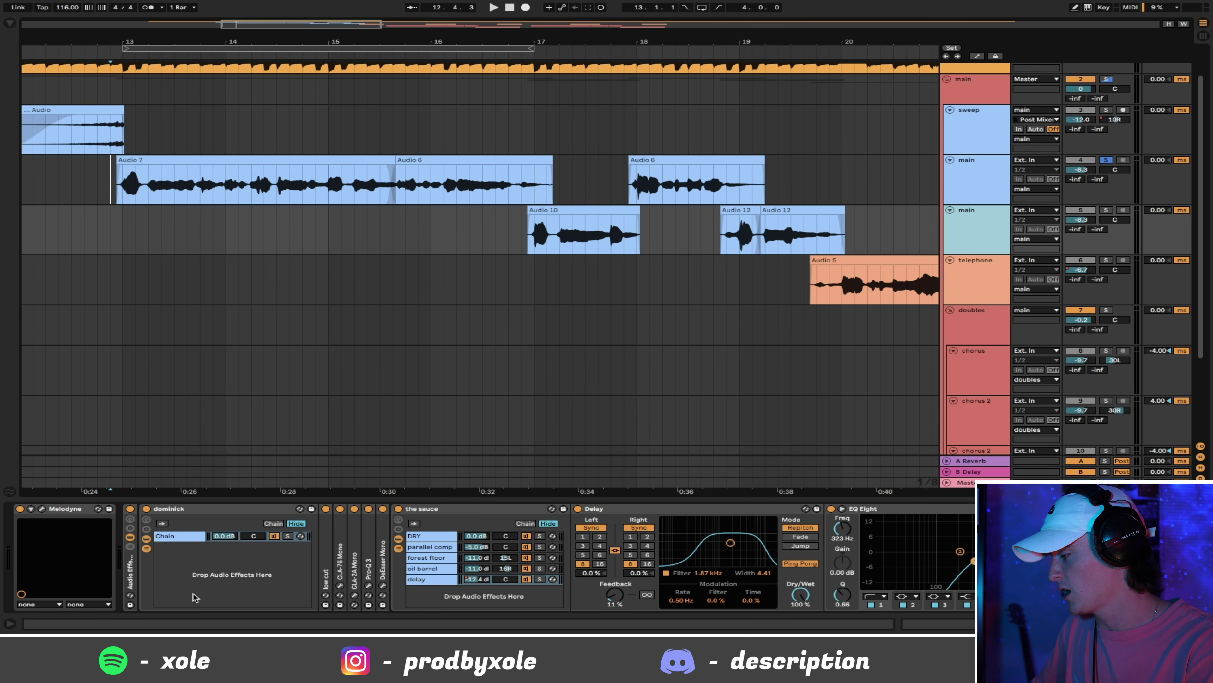
left_click(130, 509)
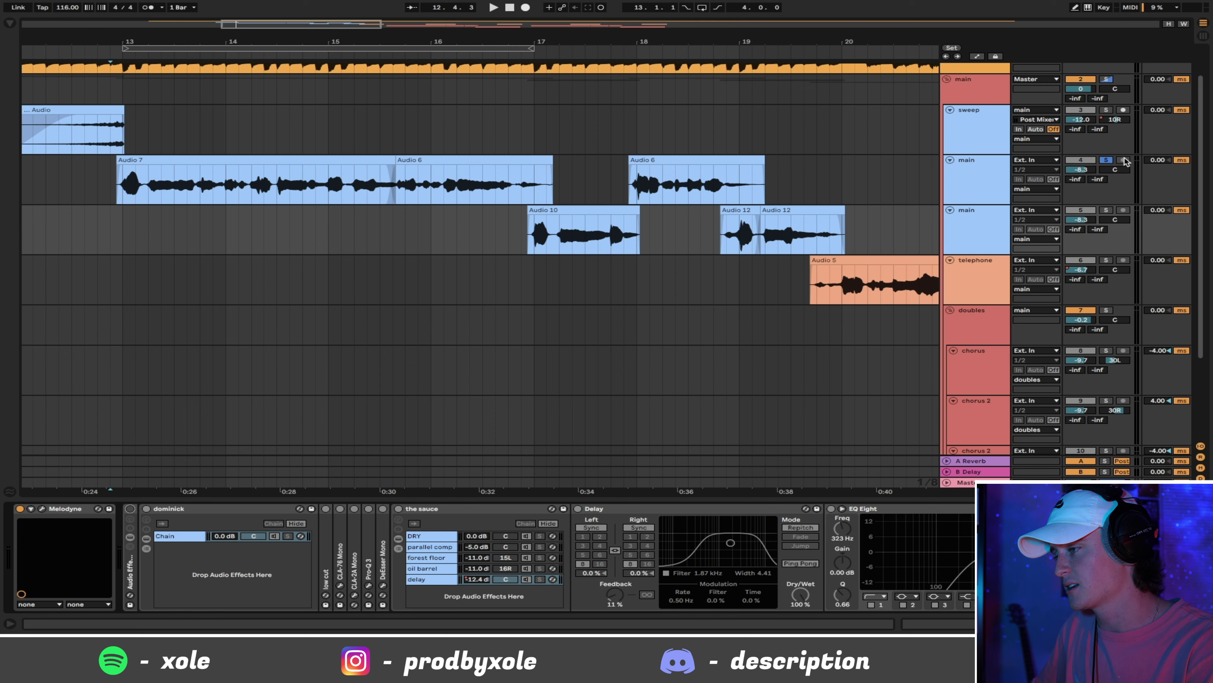
left_click(1108, 161)
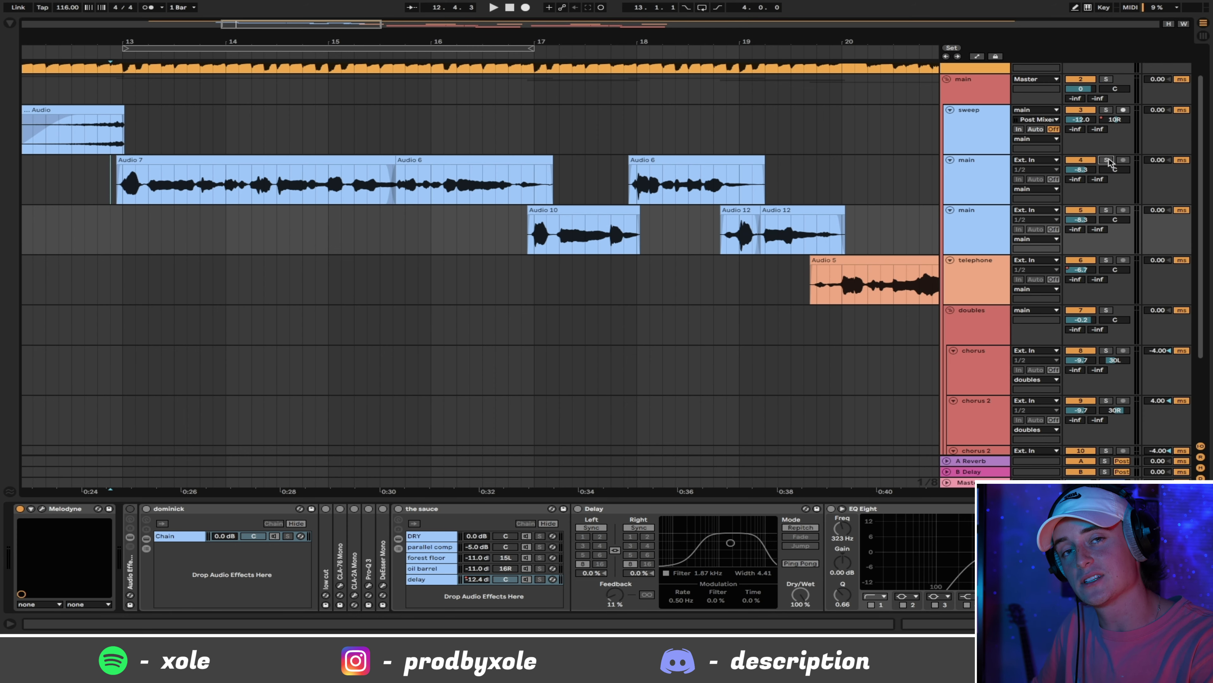
- Play the unprocessed main vocals with the beat from before bar 13, raising the two main tracks' volumes to 0.3 and -1.8 dB
left_click(46, 175)
key("space")
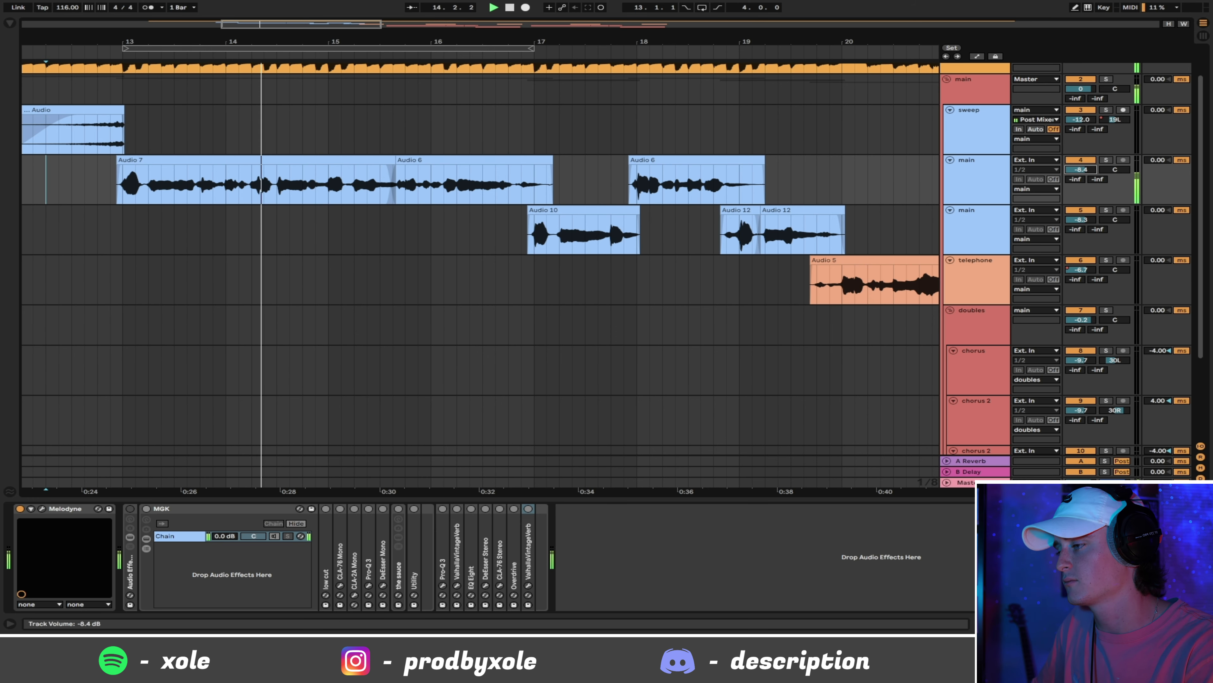
mouse_move(1080, 169)
left_mouse_down()
mouse_move(1081, 152)
mouse_move(1081, 165)
left_mouse_up()
left_click_drag(1081, 219, 1083, 218)
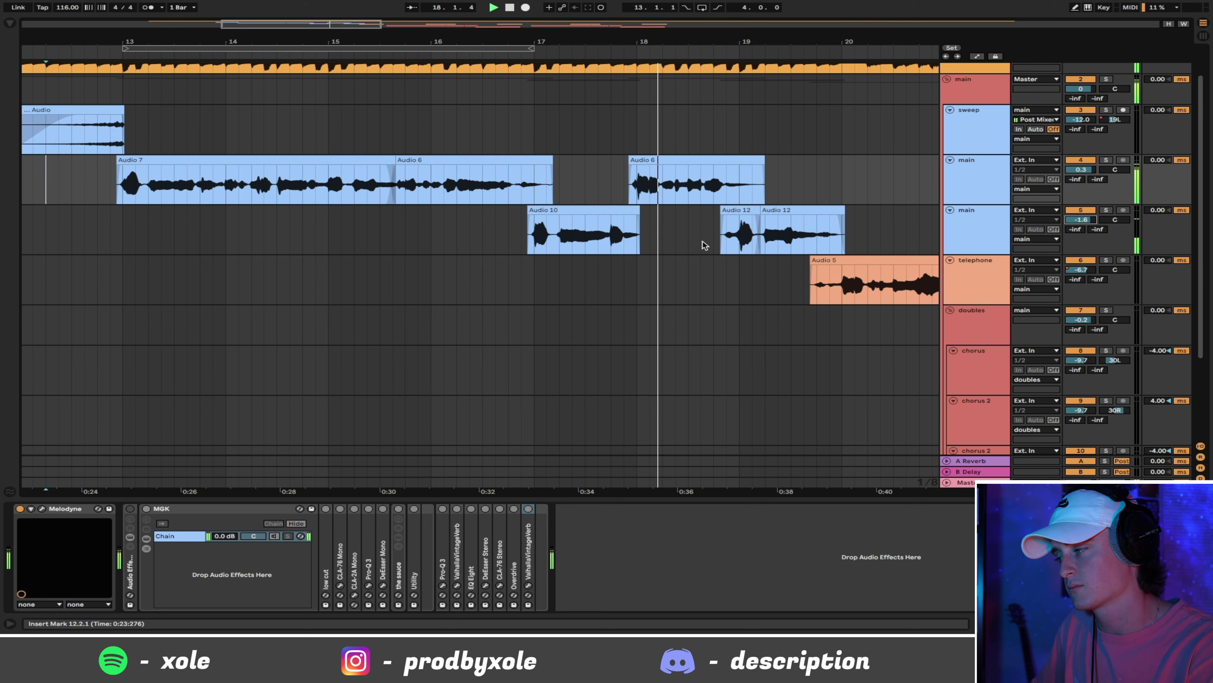
key("space")
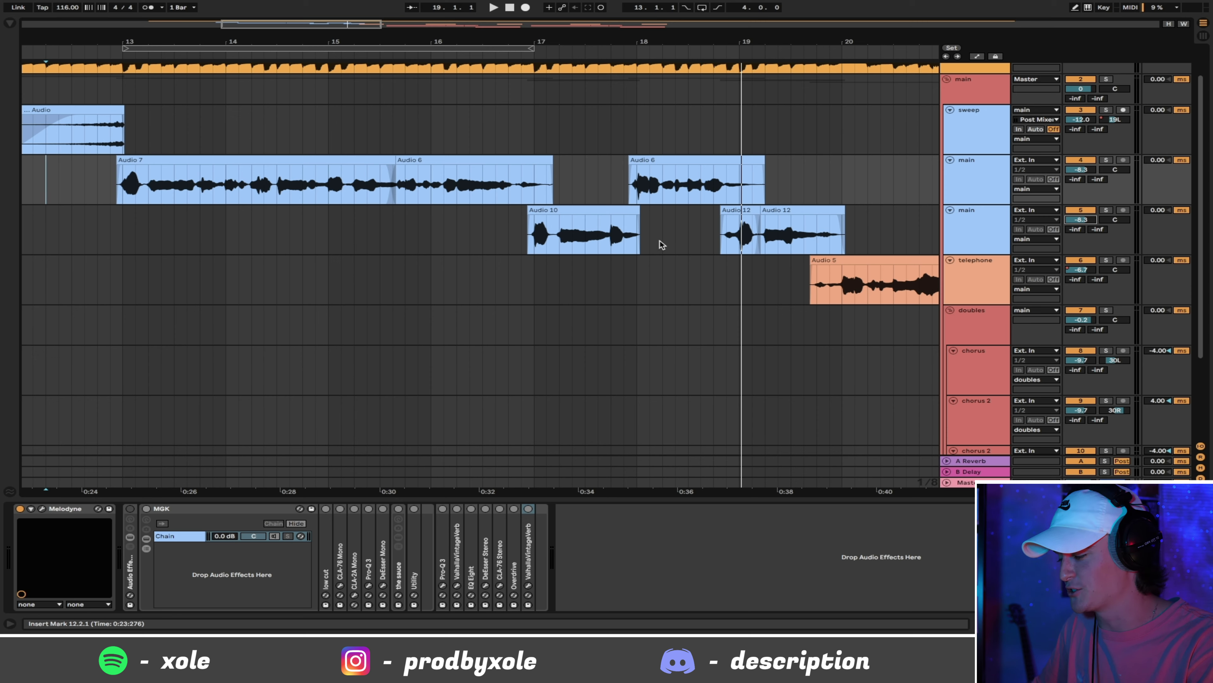
- Turn the outer Audio Effect Rack back on for both main tracks and play the processed vocals from position 11.4.1
left_click(130, 510)
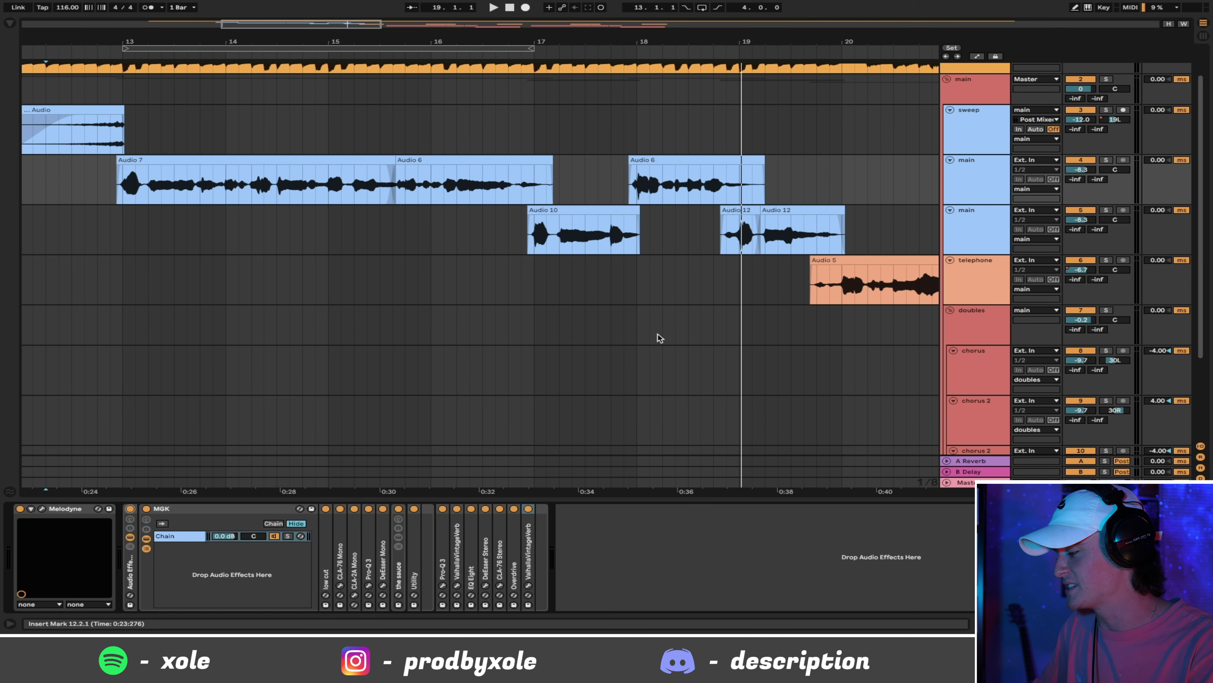
left_click(944, 219)
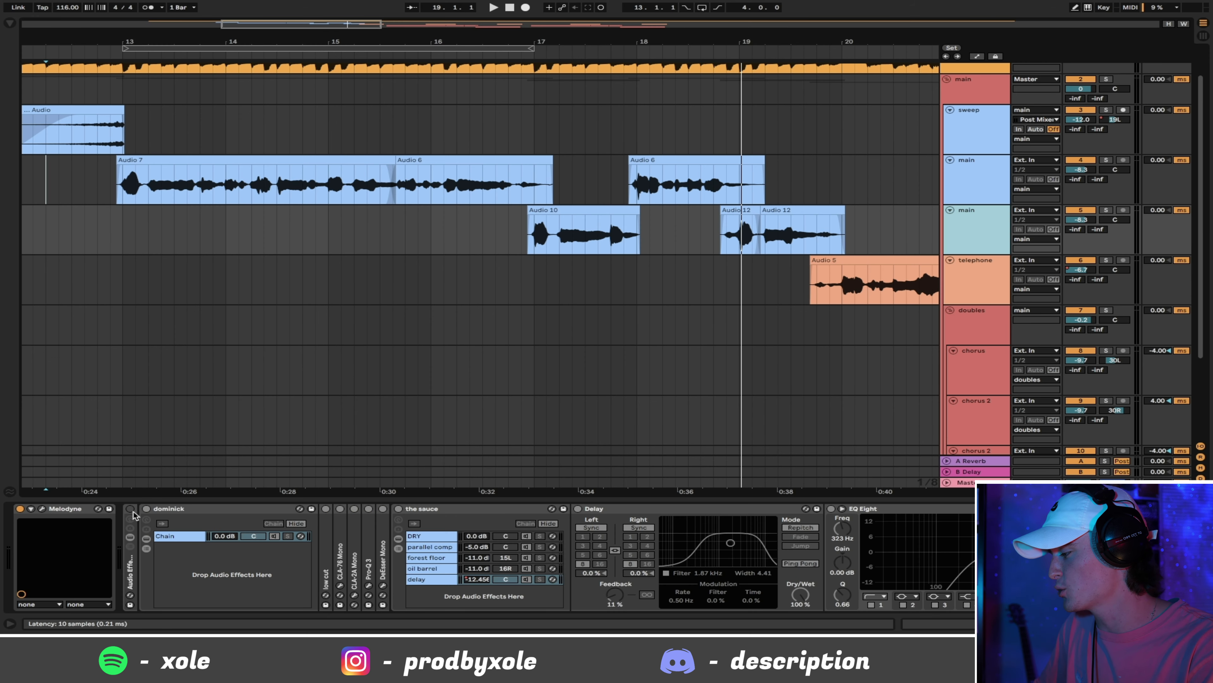
scroll(287, 179, "left", 3)
left_click(76, 179)
key("space")
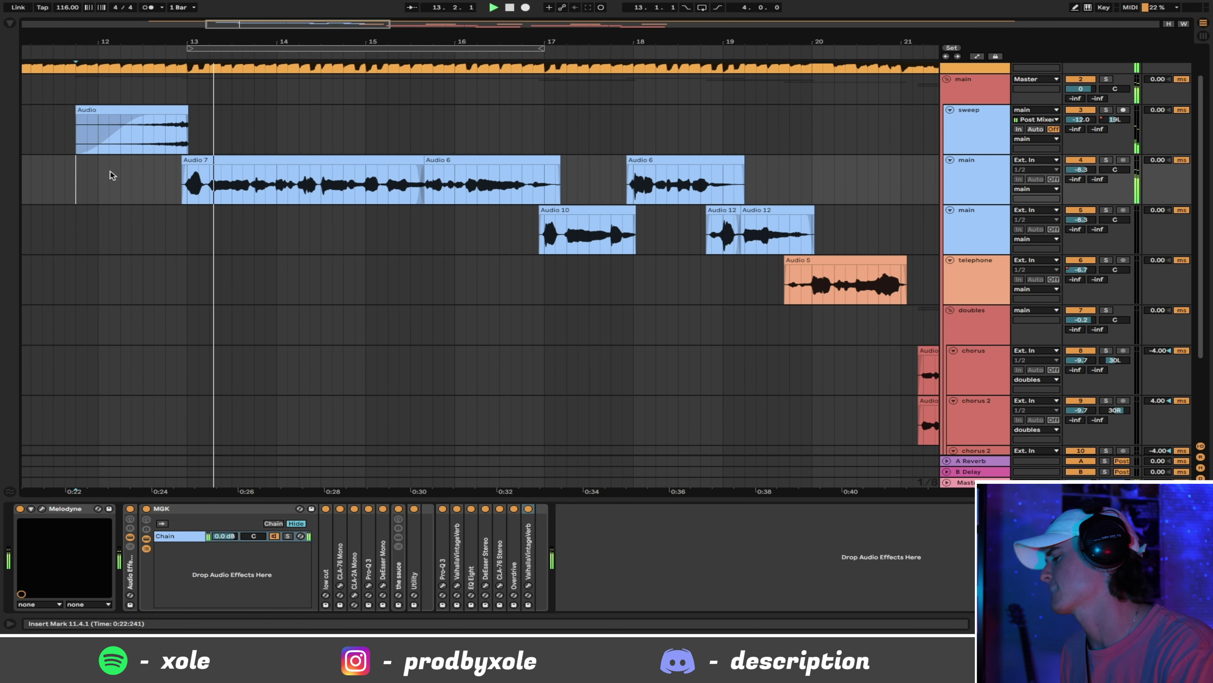
- Look over the main, telephone and doubles tracks while the section plays, and stop playback
scroll(319, 171, "up", 2)
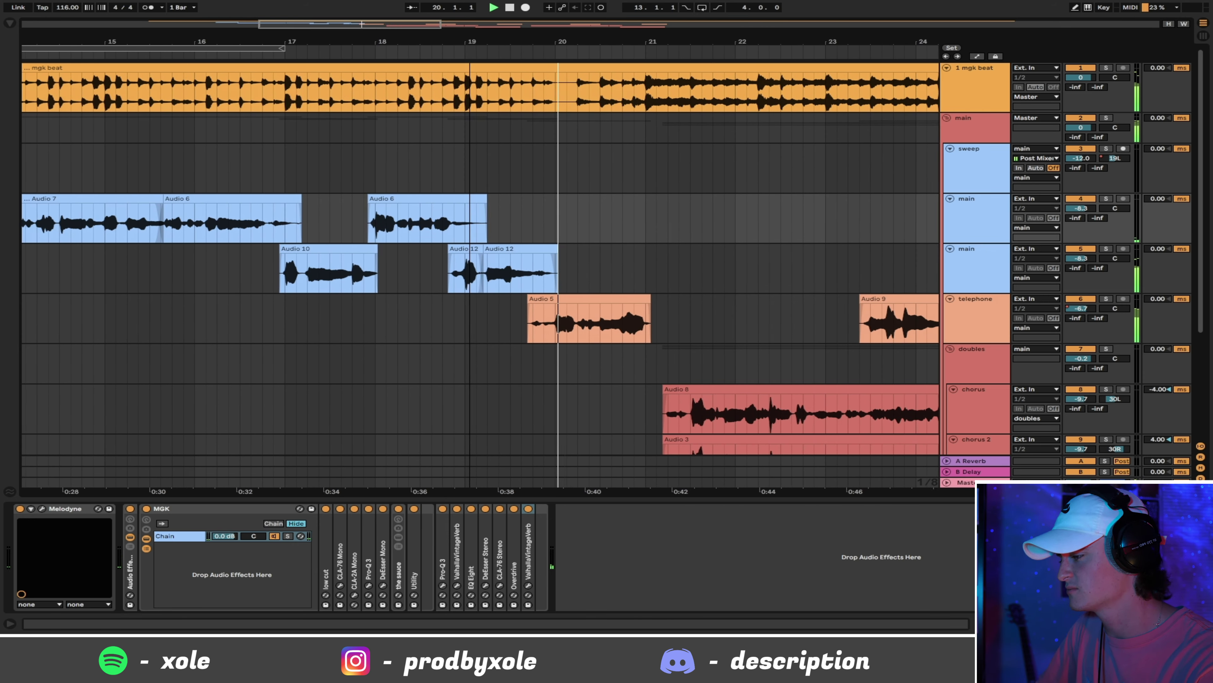
scroll(644, 324, "down", 5)
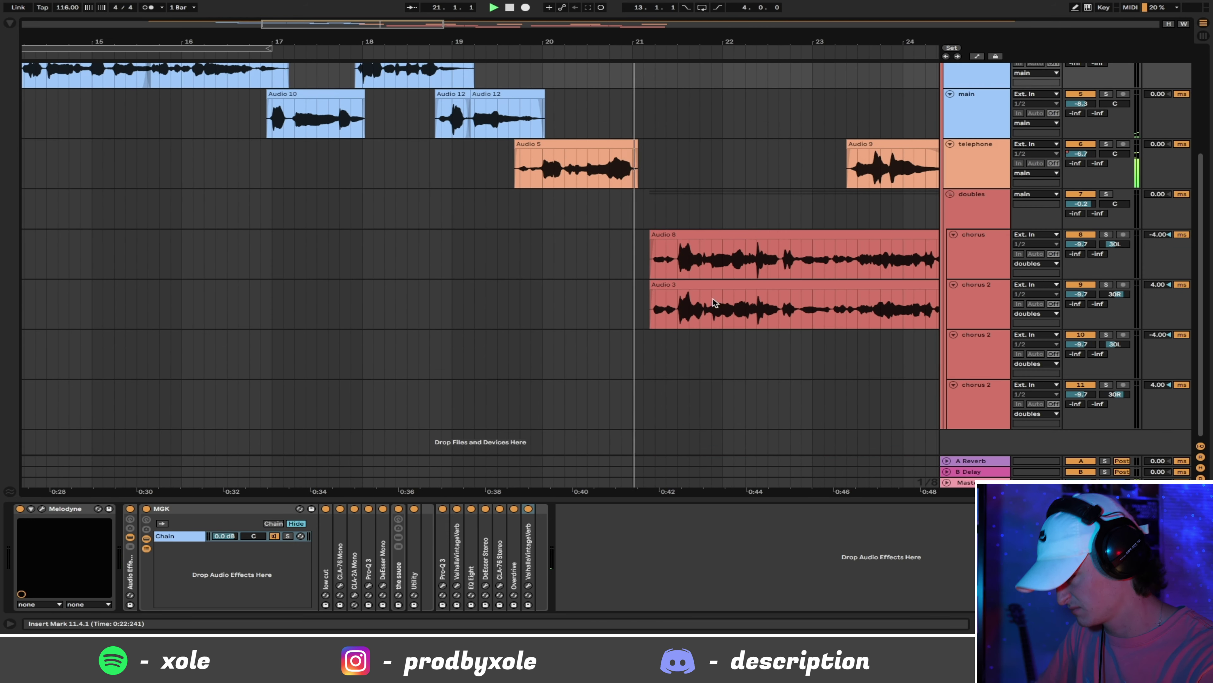
scroll(703, 313, "up", 5)
scroll(499, 330, "down", 3)
scroll(497, 329, "down", 2)
scroll(594, 267, "up", 5)
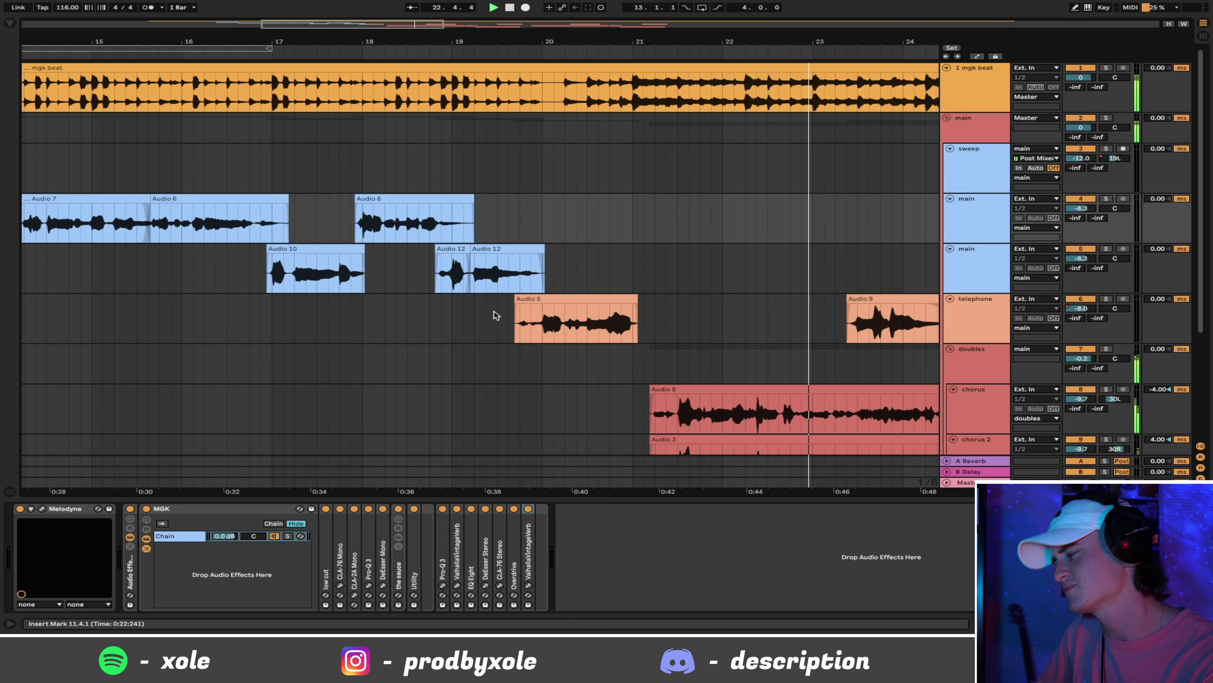
key("space")
- Select the telephone track, and turn off and collapse its ValhallaVintageVerb and EQ Eight
left_click(598, 267)
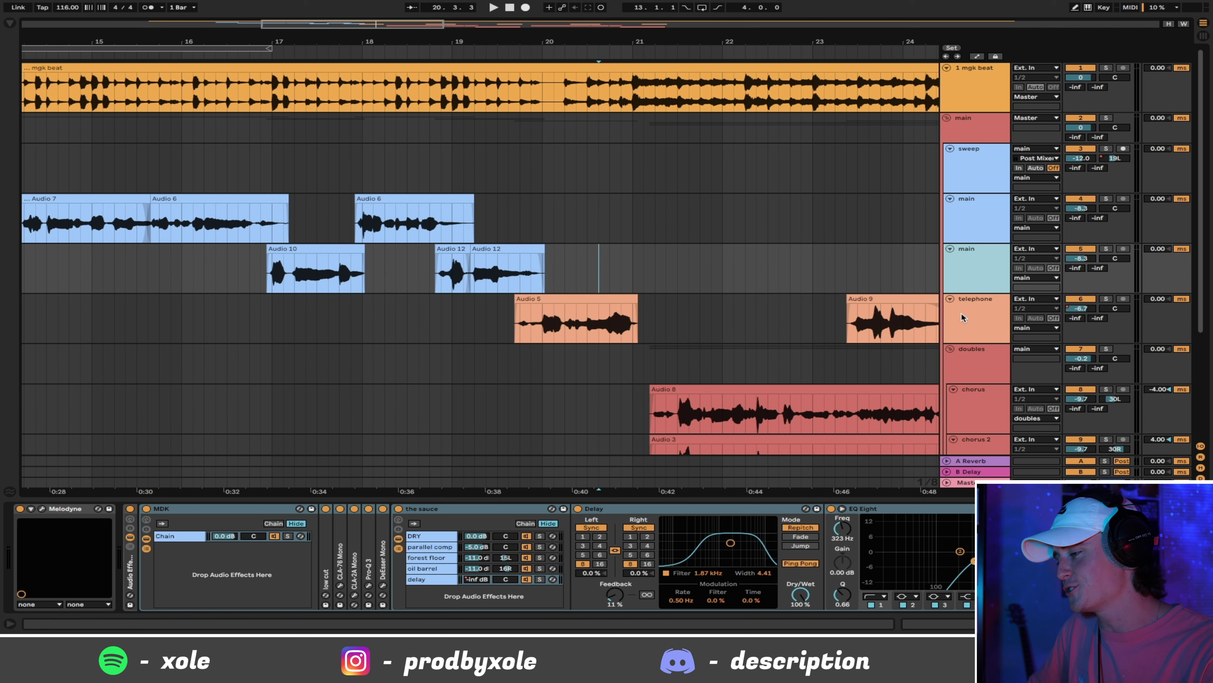
left_click(962, 317)
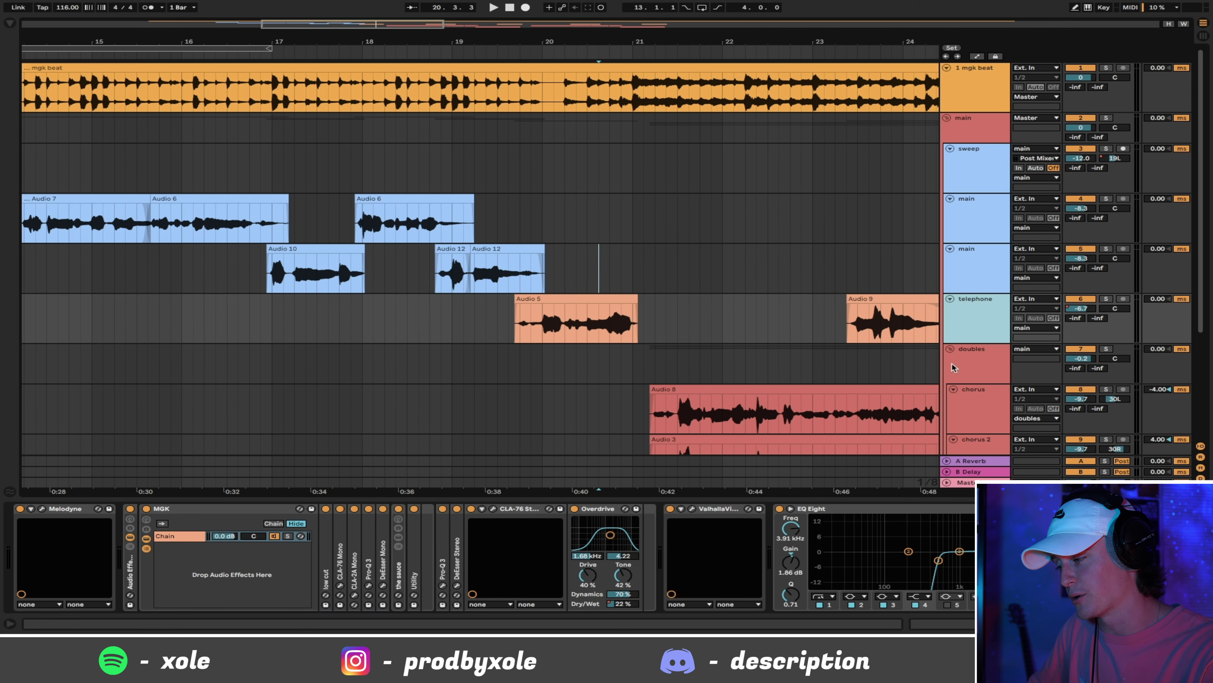
left_click(718, 514)
left_click(815, 510, "shift")
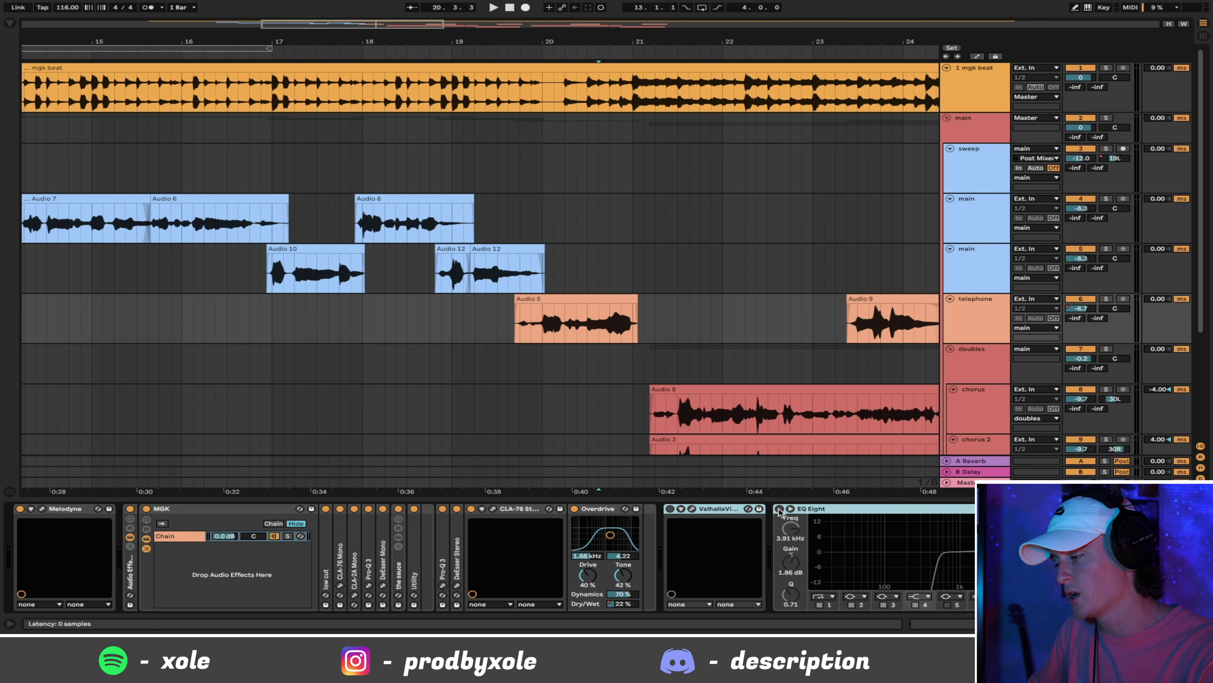
double_click(753, 510)
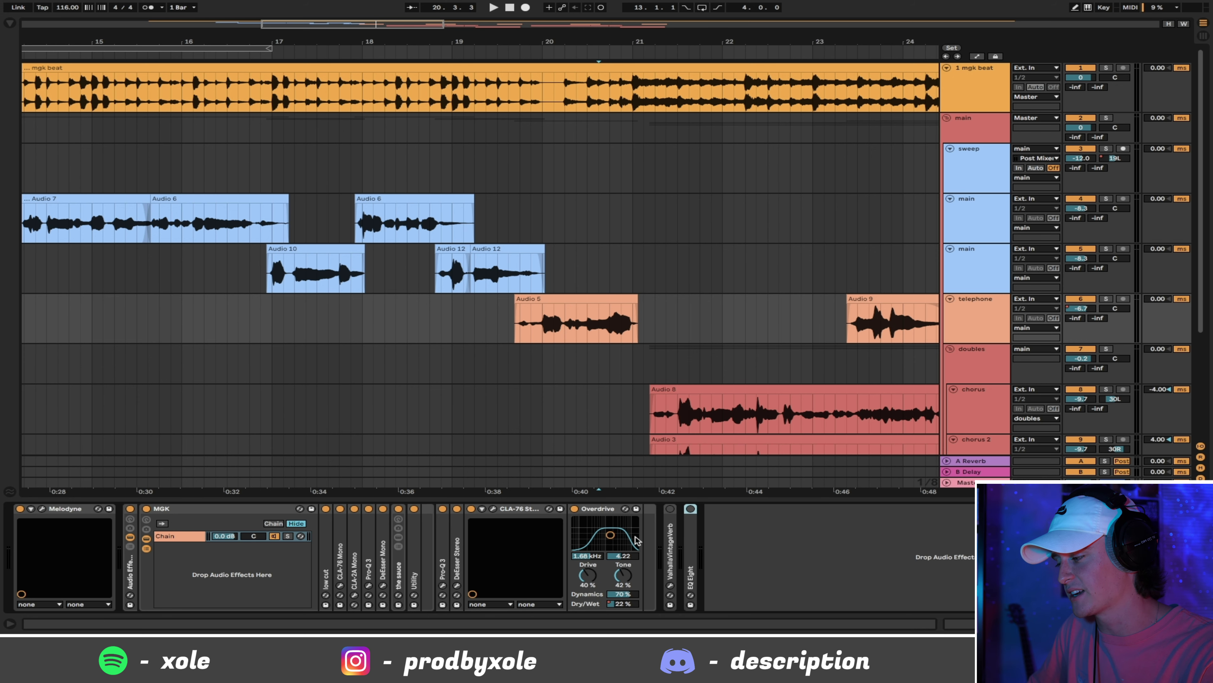
- Point out the telephone track's MGK chain by folding and unfolding the outer rack, and play the part from 19.2.1 without reverb and EQ
left_click(190, 511)
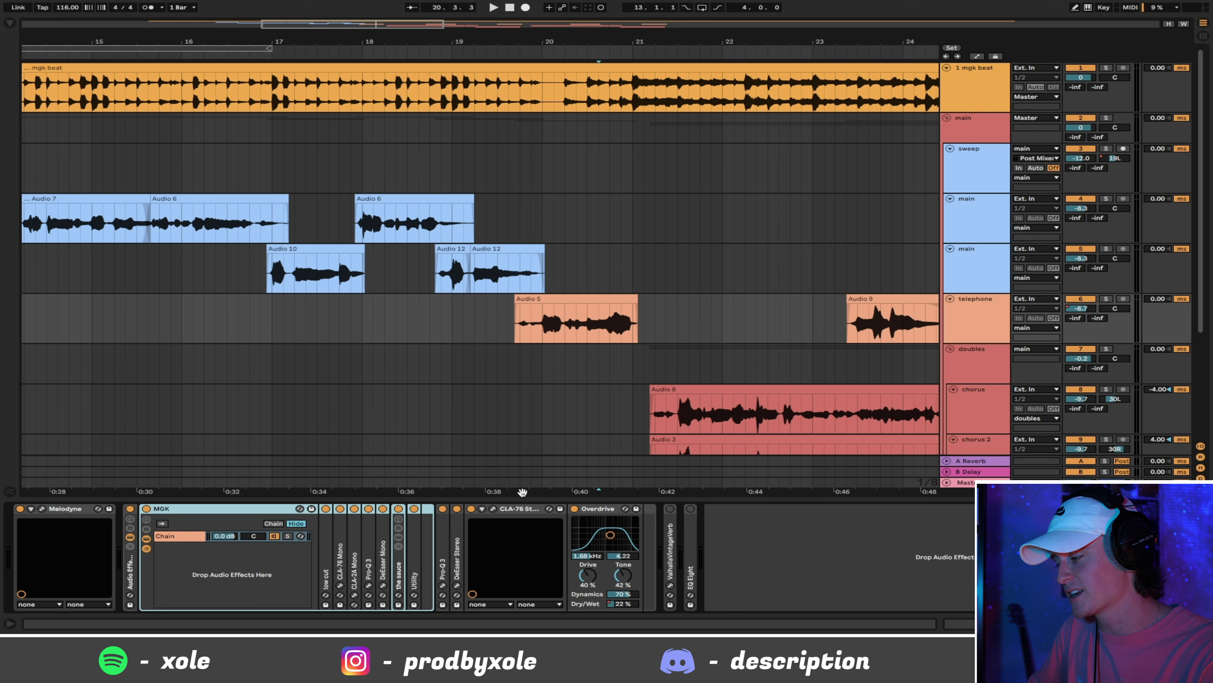
double_click(133, 559)
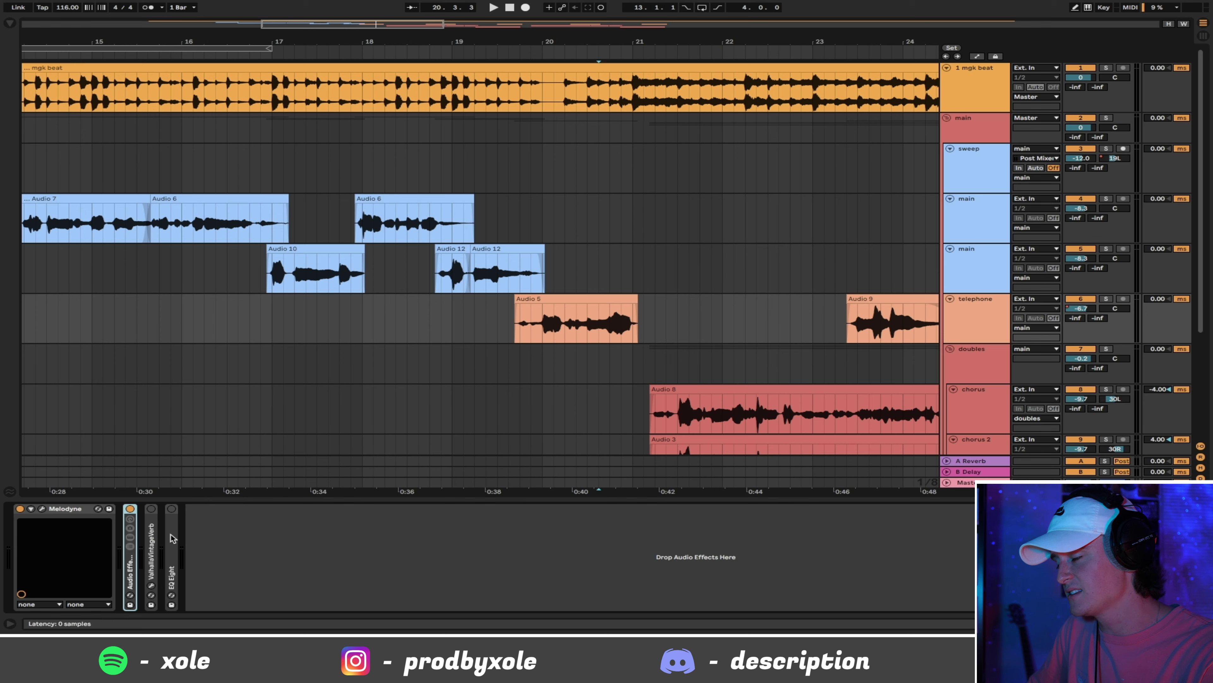
double_click(132, 566)
left_click(476, 314)
key("space")
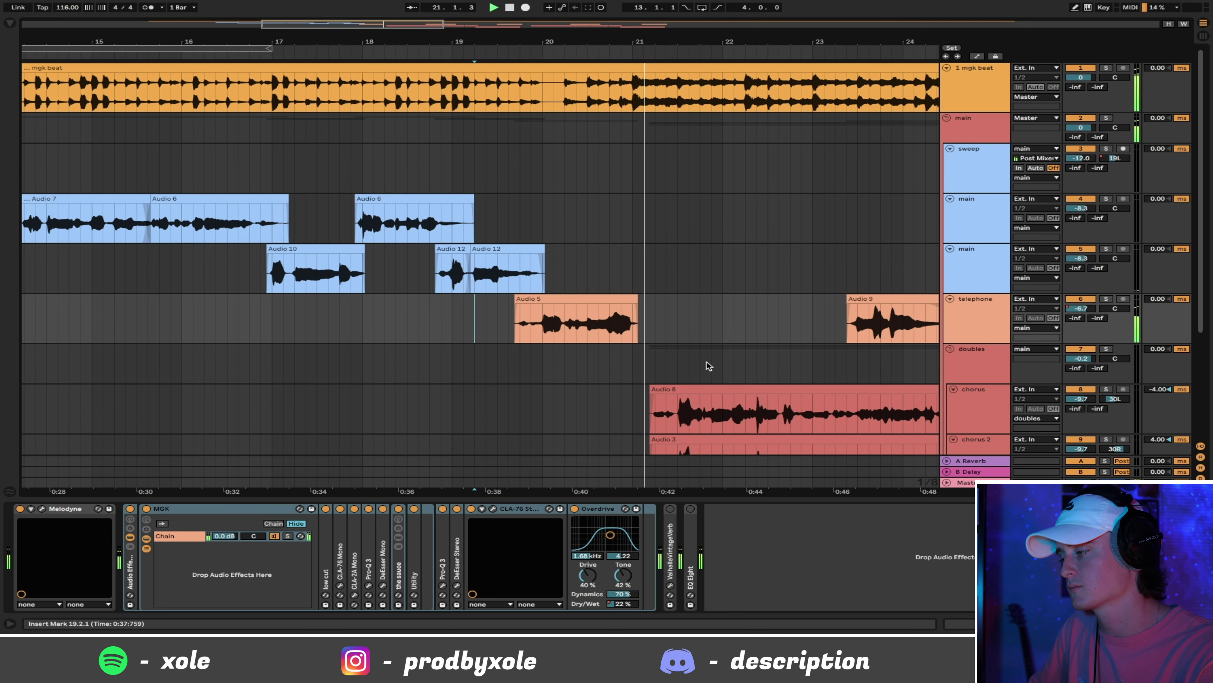
- Expand and turn on the telephone track's ValhallaVintageVerb, view its settings in the plugin window, and hide the window
left_click(669, 540)
double_click(672, 529)
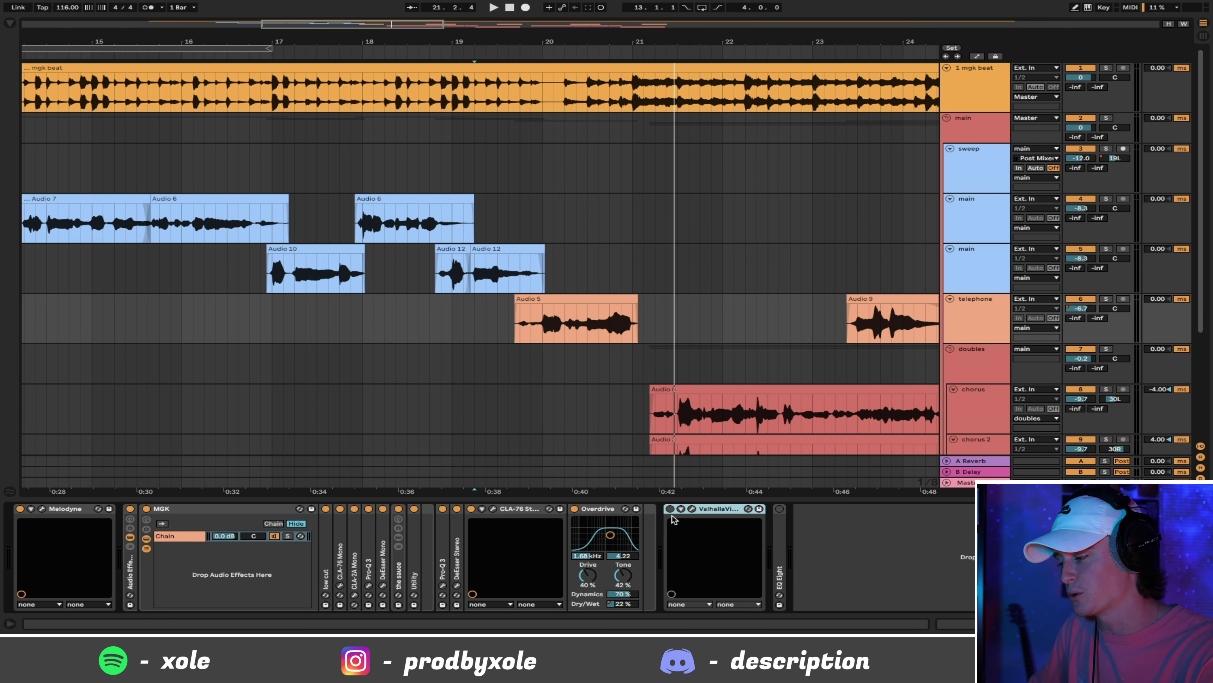
left_click(691, 509)
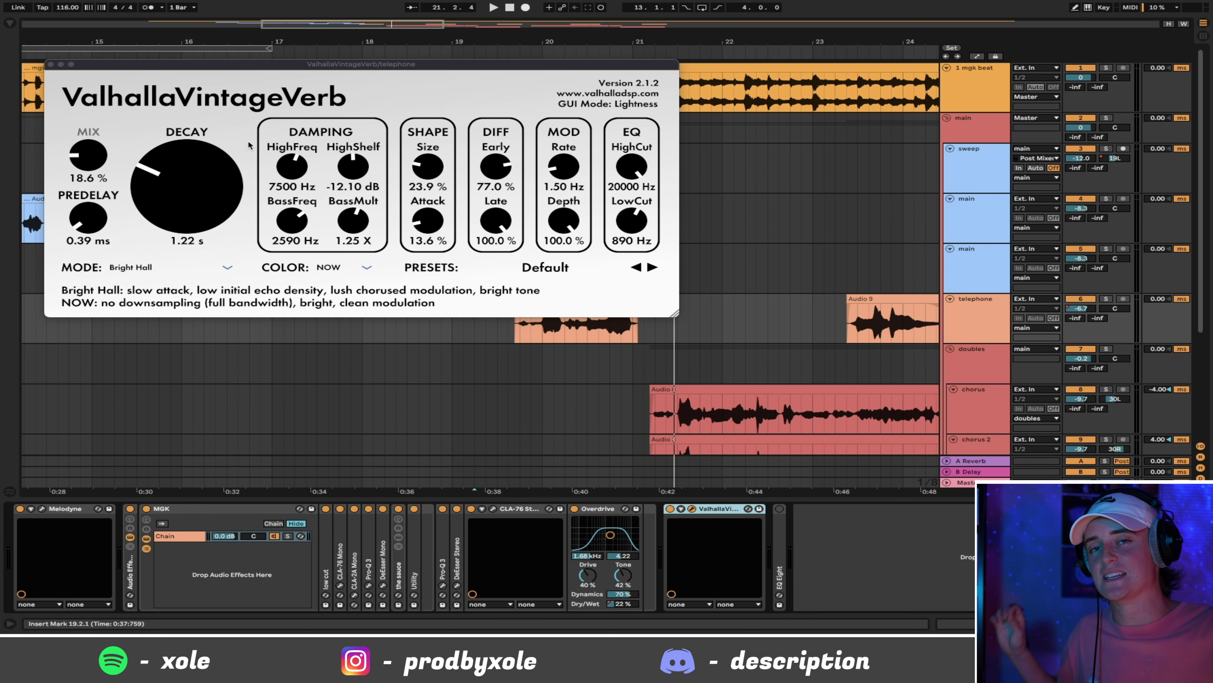
key("super+alt+p")
- Highlight the Audio 5 clip on the telephone track and play from 18.4.1 to hear it with the reverb
left_click_drag(499, 324, 645, 319)
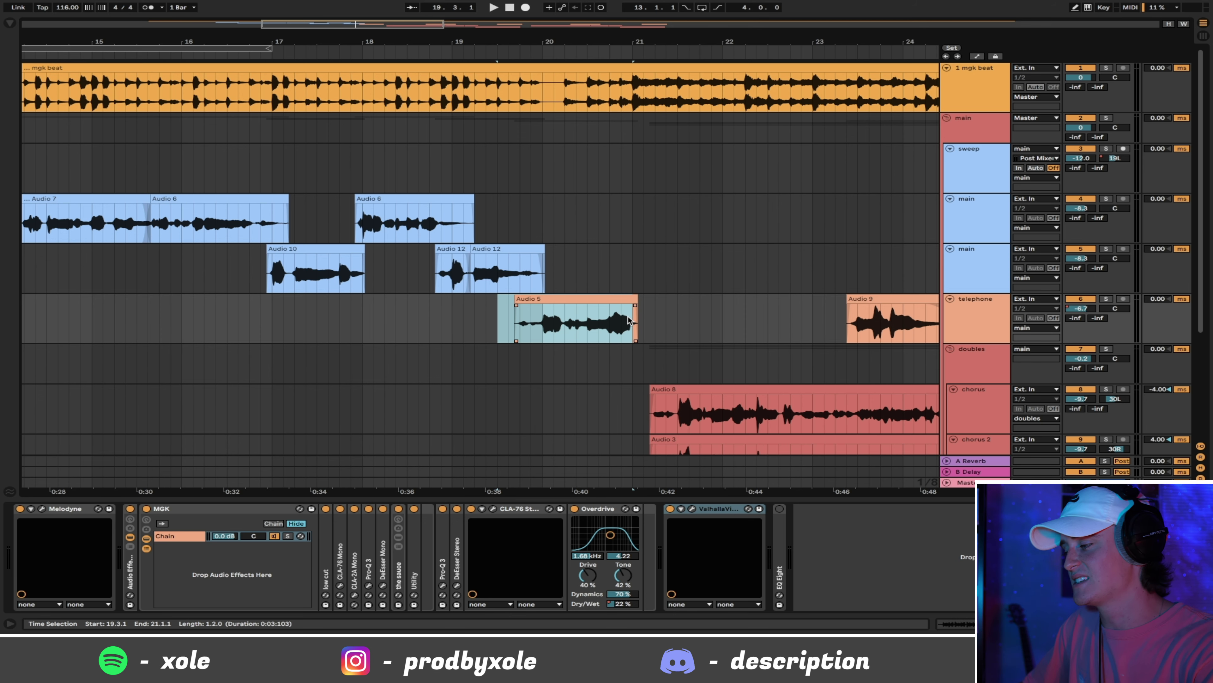
left_click(429, 318)
key("space")
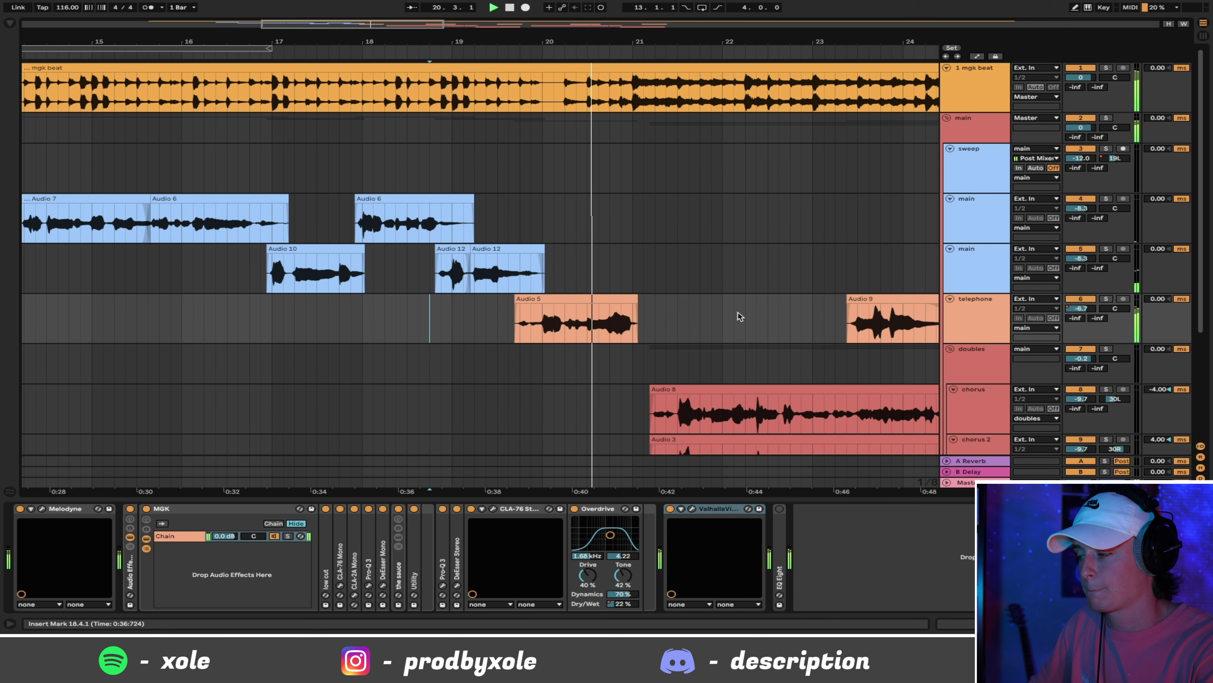
key("space")
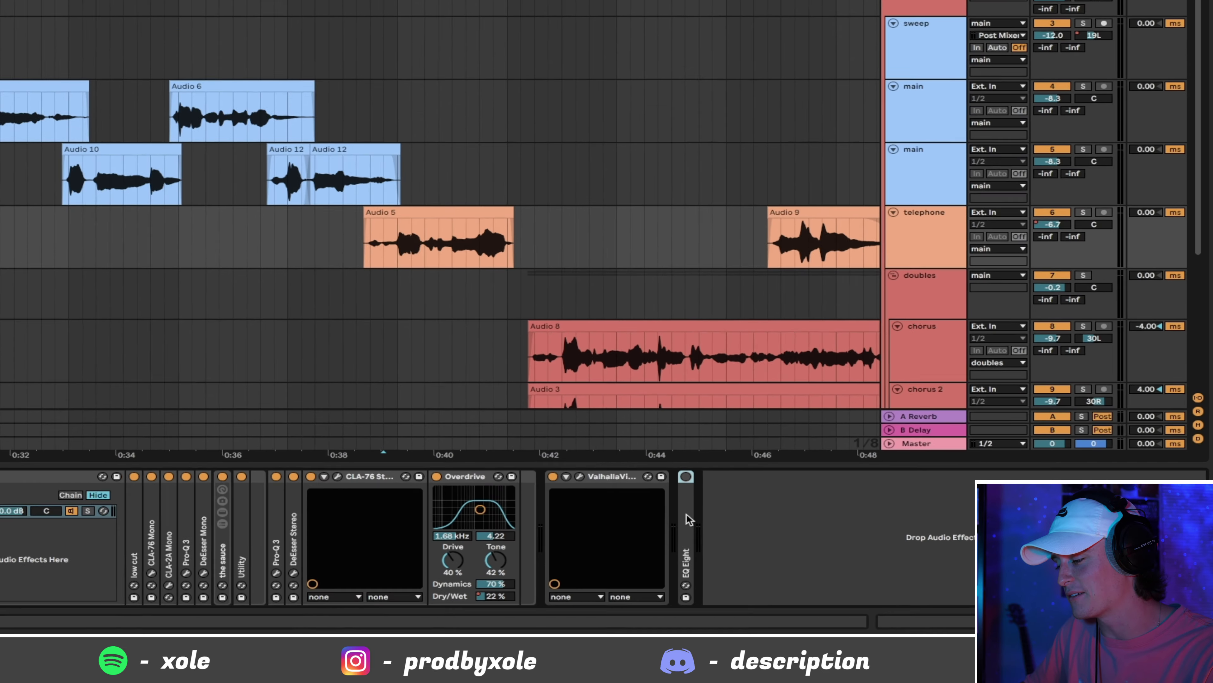
- Expand and turn on the telephone track's EQ Eight, and point out its low-cut and high-cut bands
double_click(780, 545)
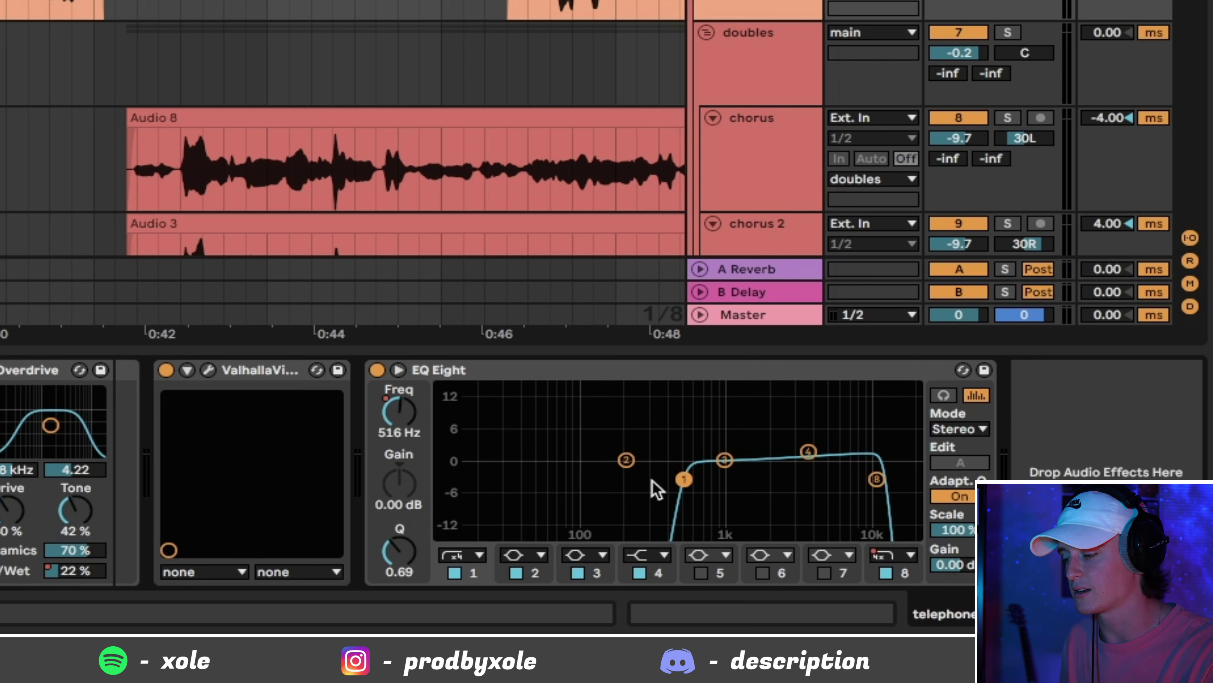
left_click(877, 478)
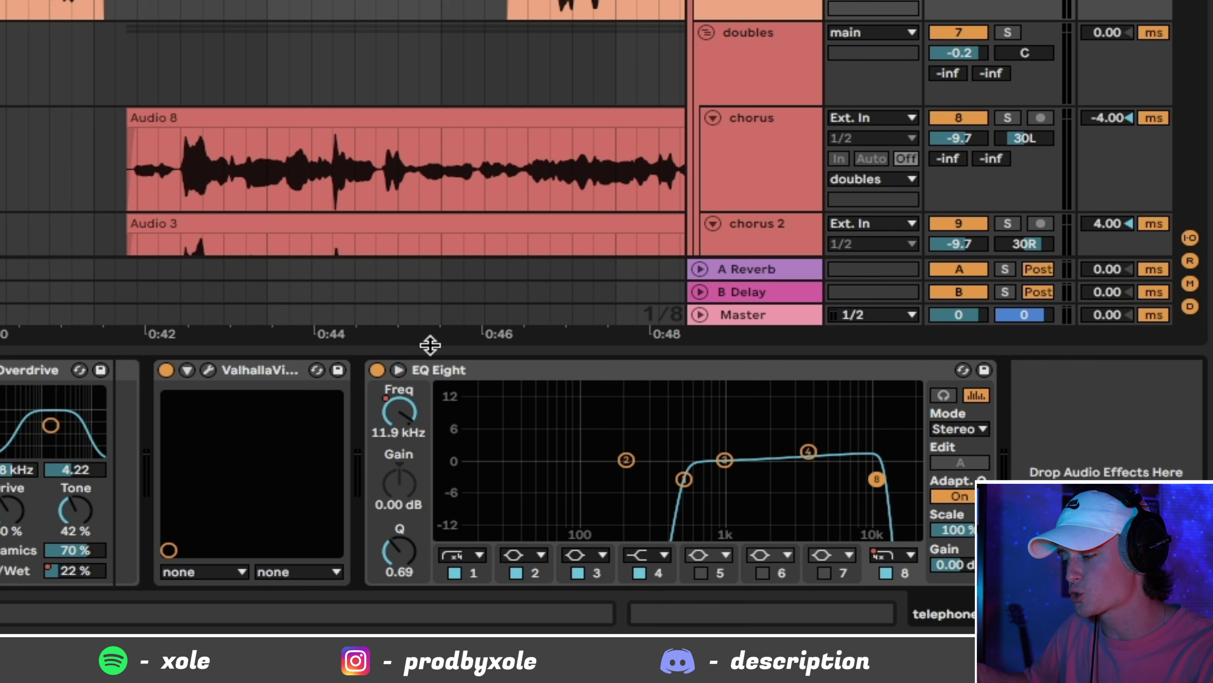
left_click(478, 371)
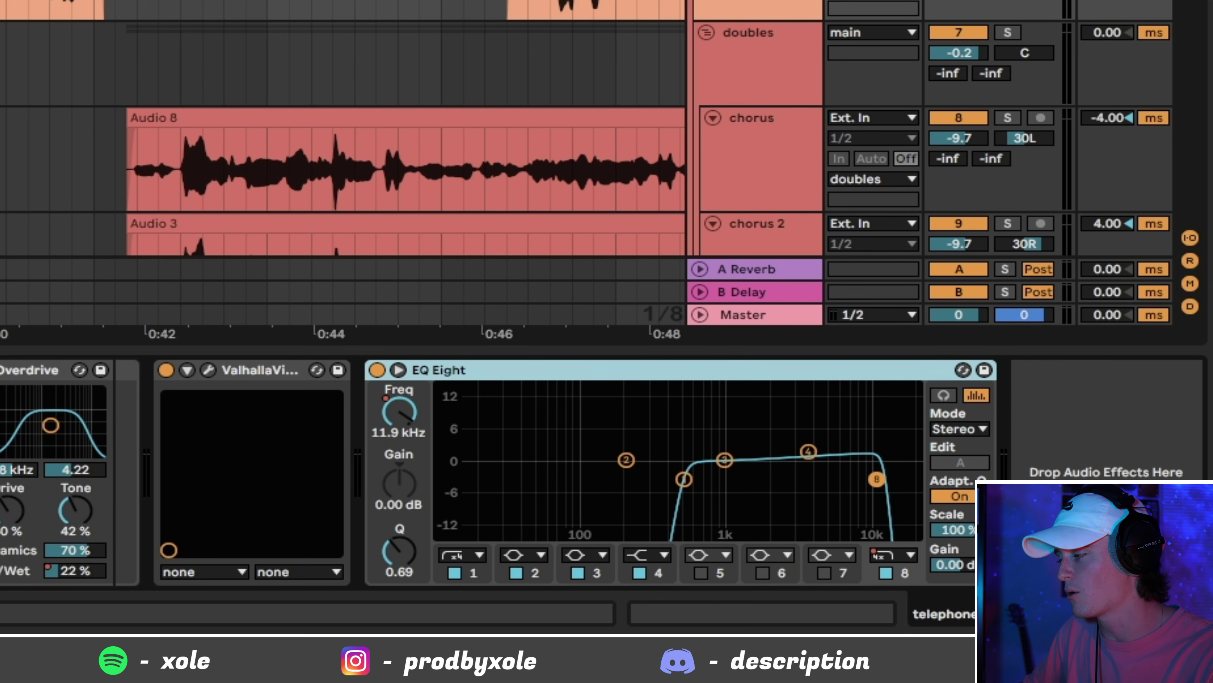
- Solo the telephone track and play it, switching EQ Eight off and on to compare the sound
left_click(510, 16)
key("0")
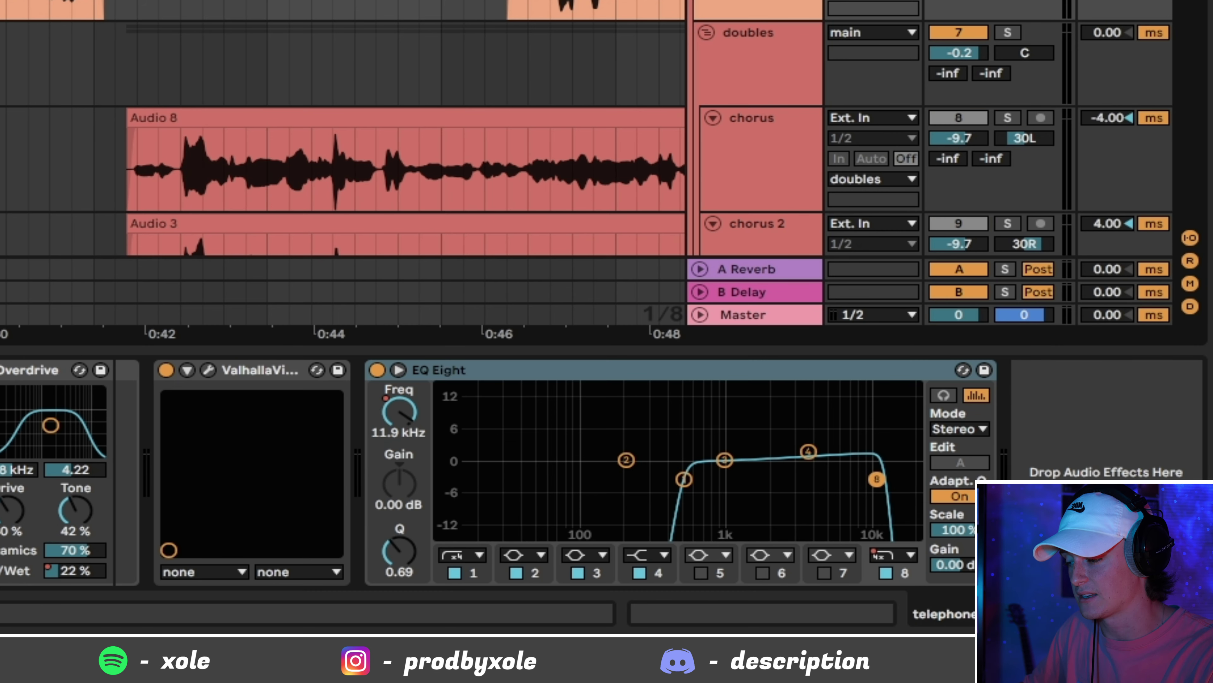
key("space")
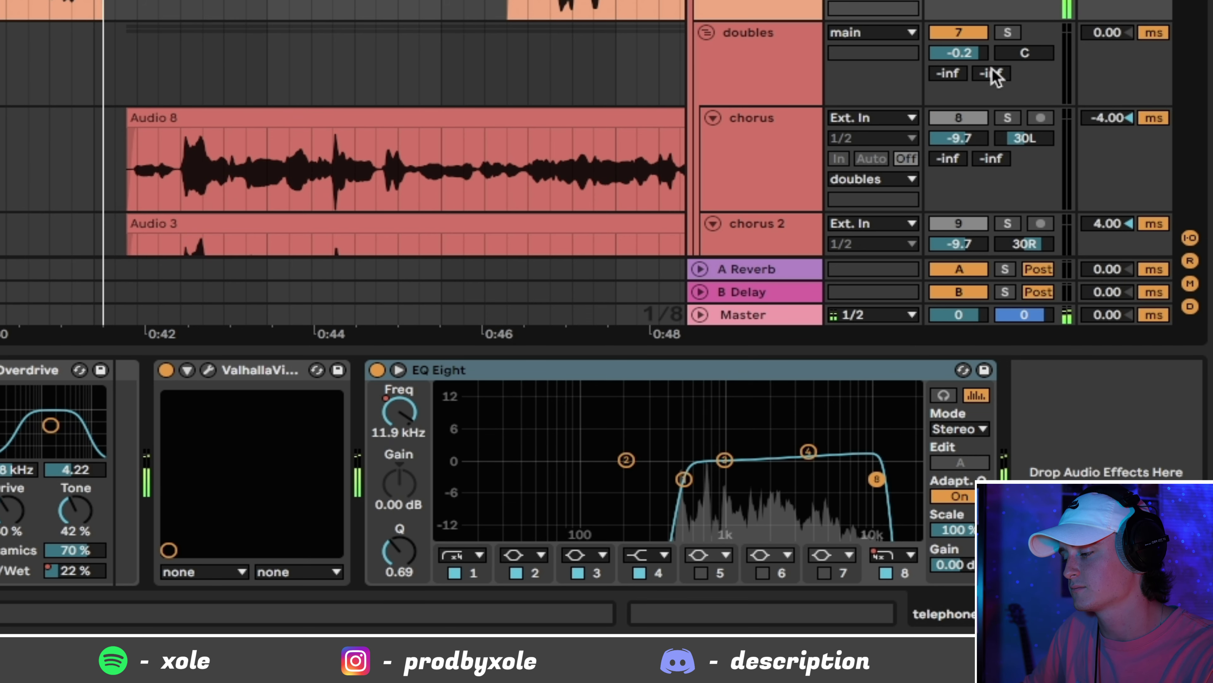
key("0")
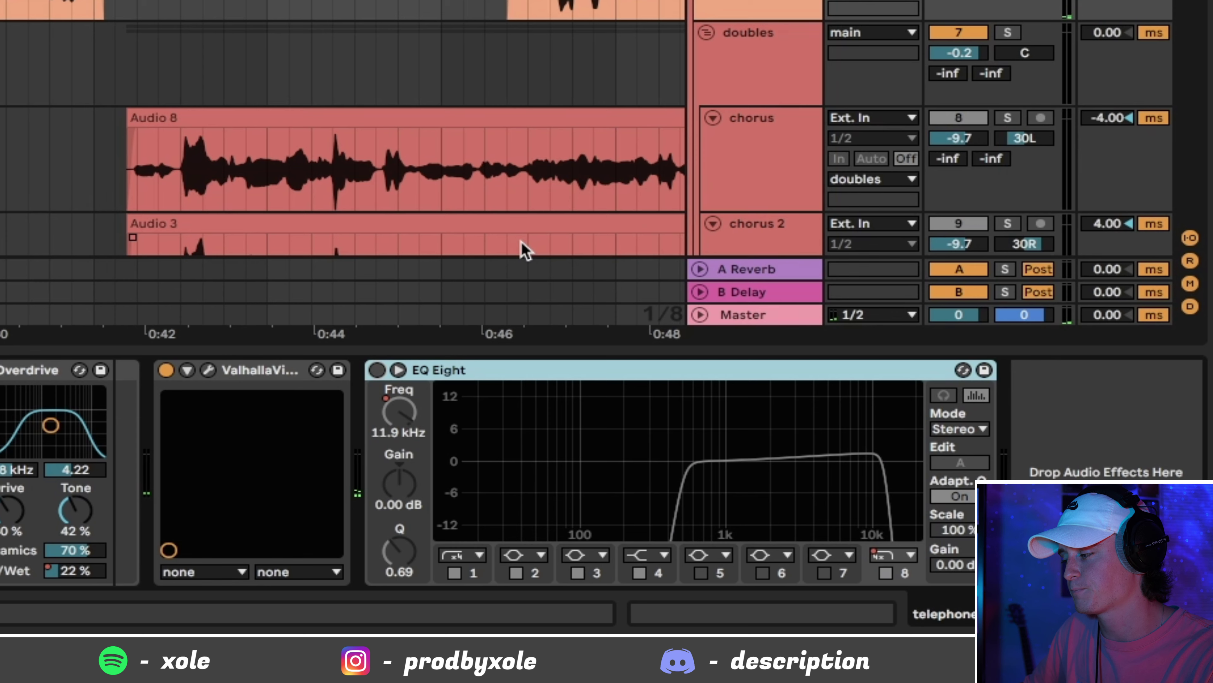
left_click(377, 369)
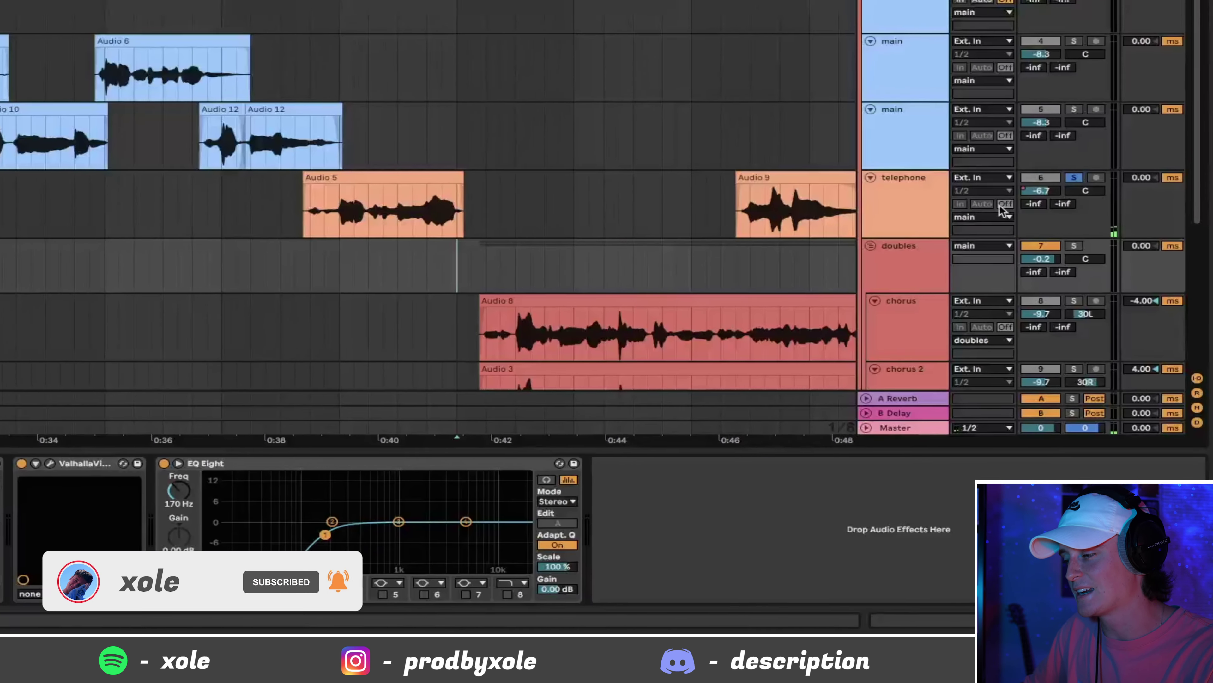
- Solo the doubles group instead of the telephone track and play its chorus vocals through the group's effect chain
key("space")
scroll(890, 363, "down", 2)
key("space")
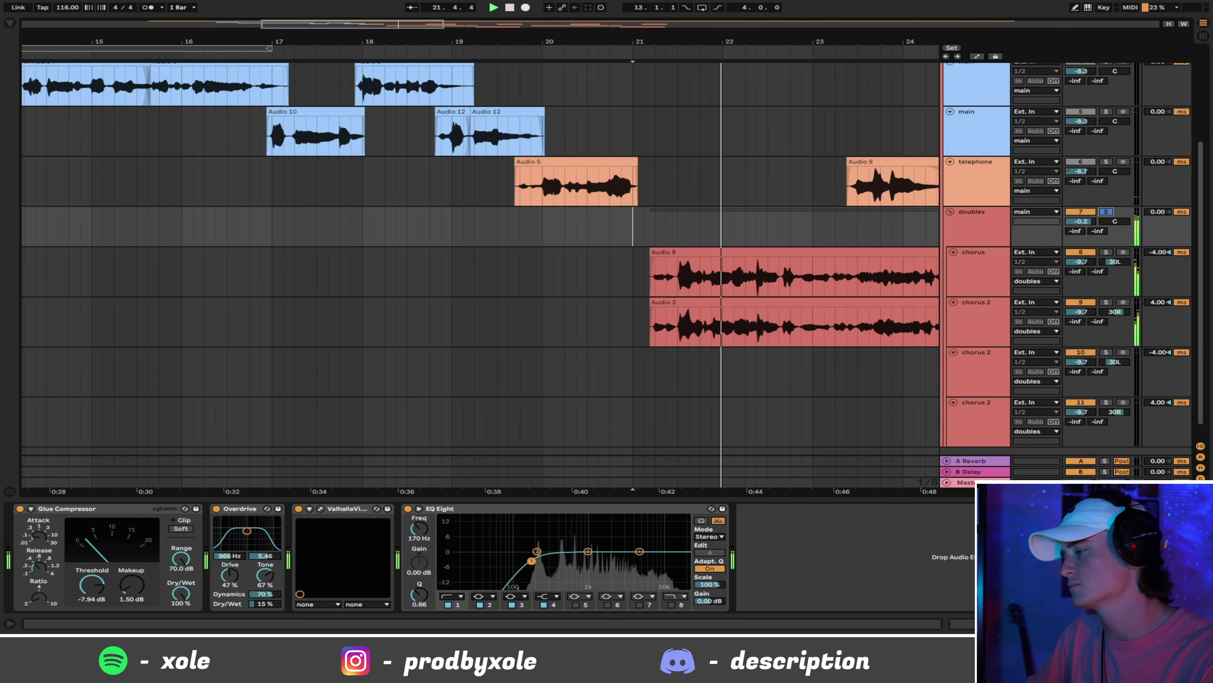
- Stop playback and widen the first chorus doubles by panning the chorus track to 50L and the chorus 2 track below it to 50R
scroll(827, 367, "down", 3)
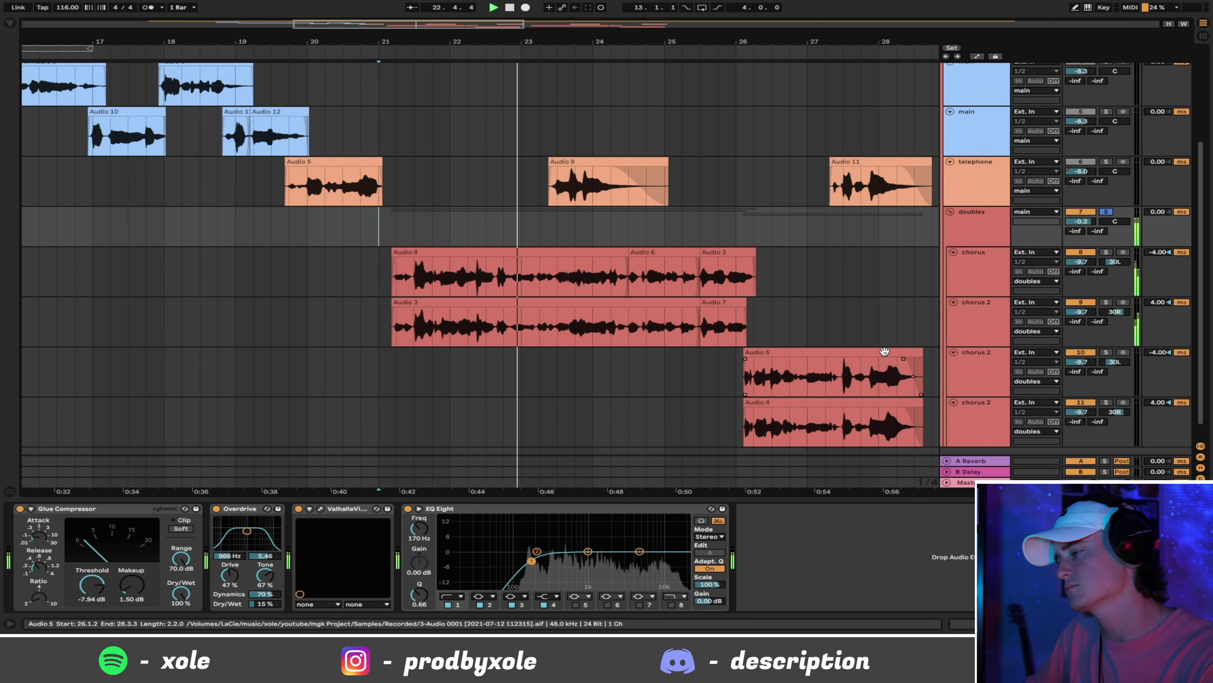
key("space")
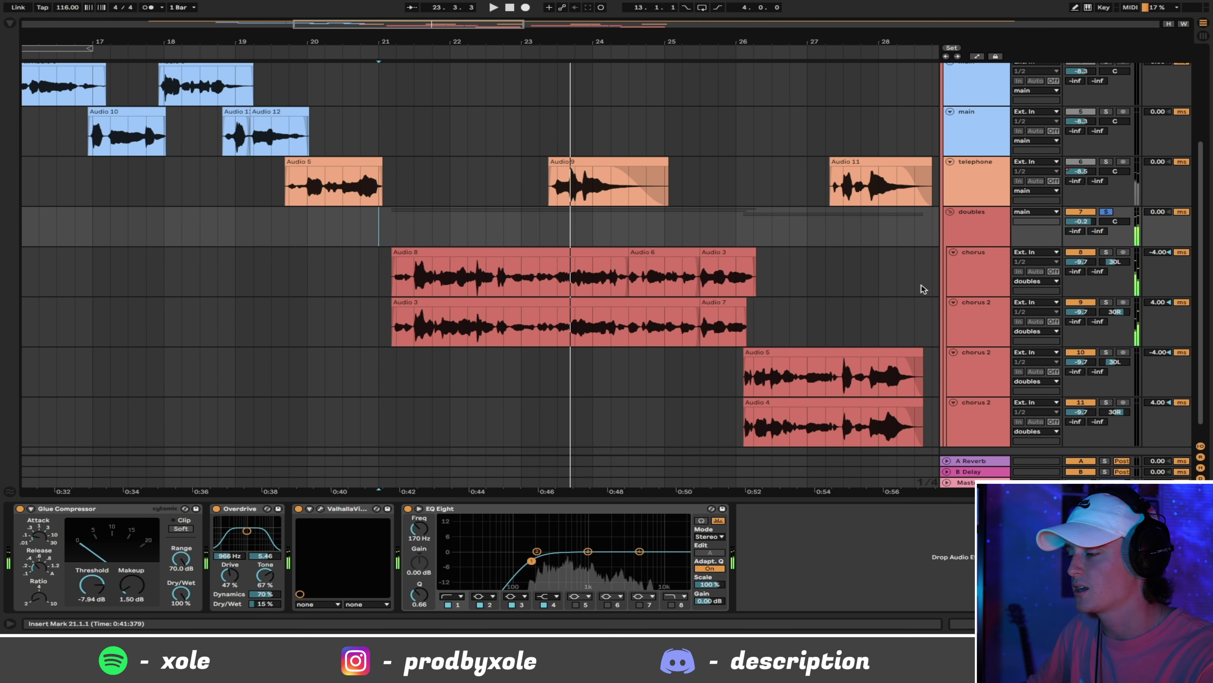
left_click(964, 269)
left_click(978, 300)
left_click(972, 271)
left_click(1068, 300)
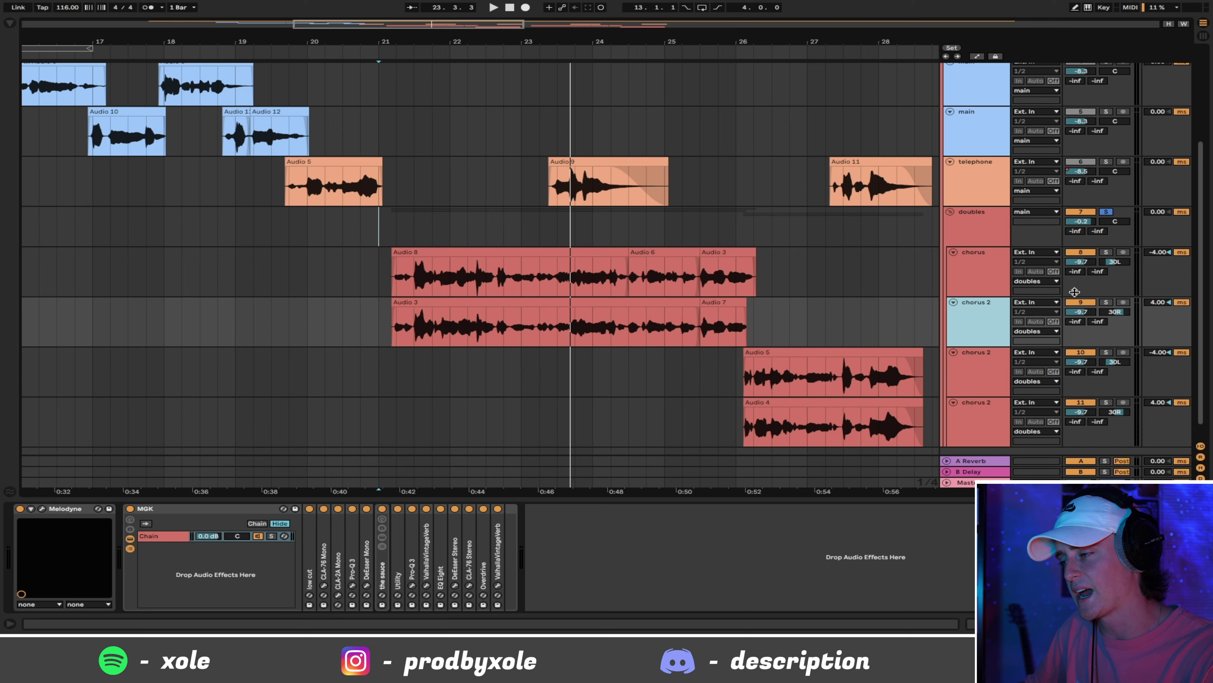
left_click_drag(1114, 266, 1113, 261)
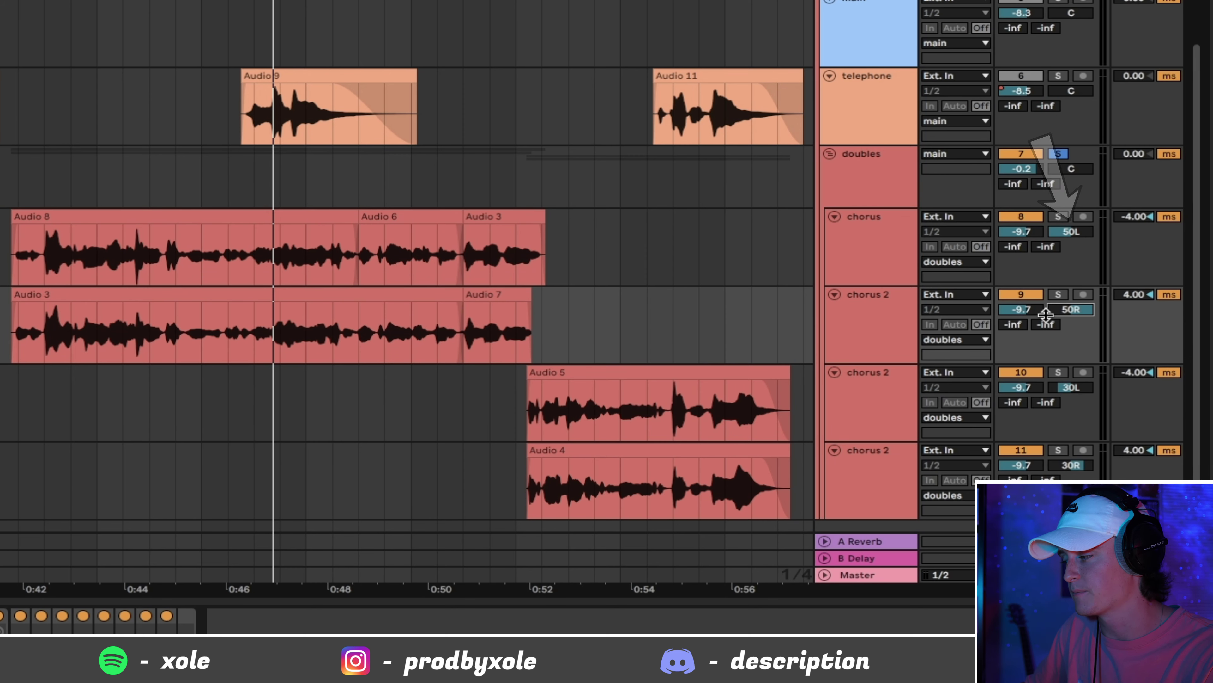
- Play the wider-panned doubles and solo the mgk beat track to hear how the beat is spread
key("space")
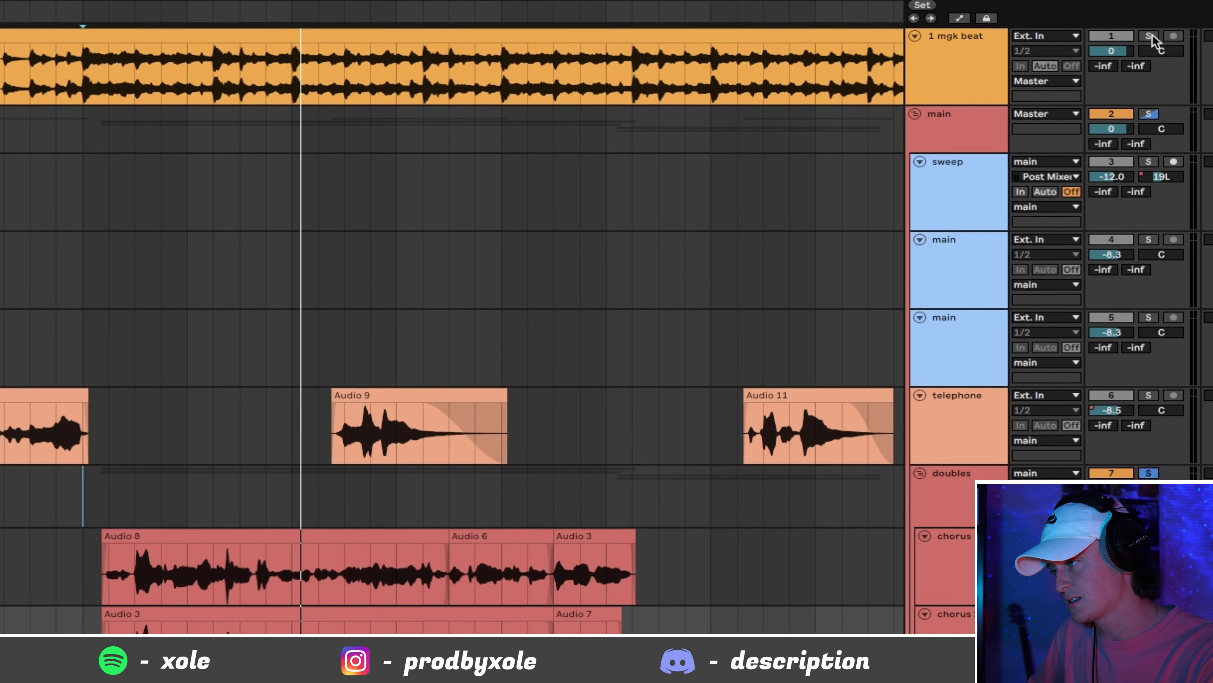
left_click(1151, 36)
key("space")
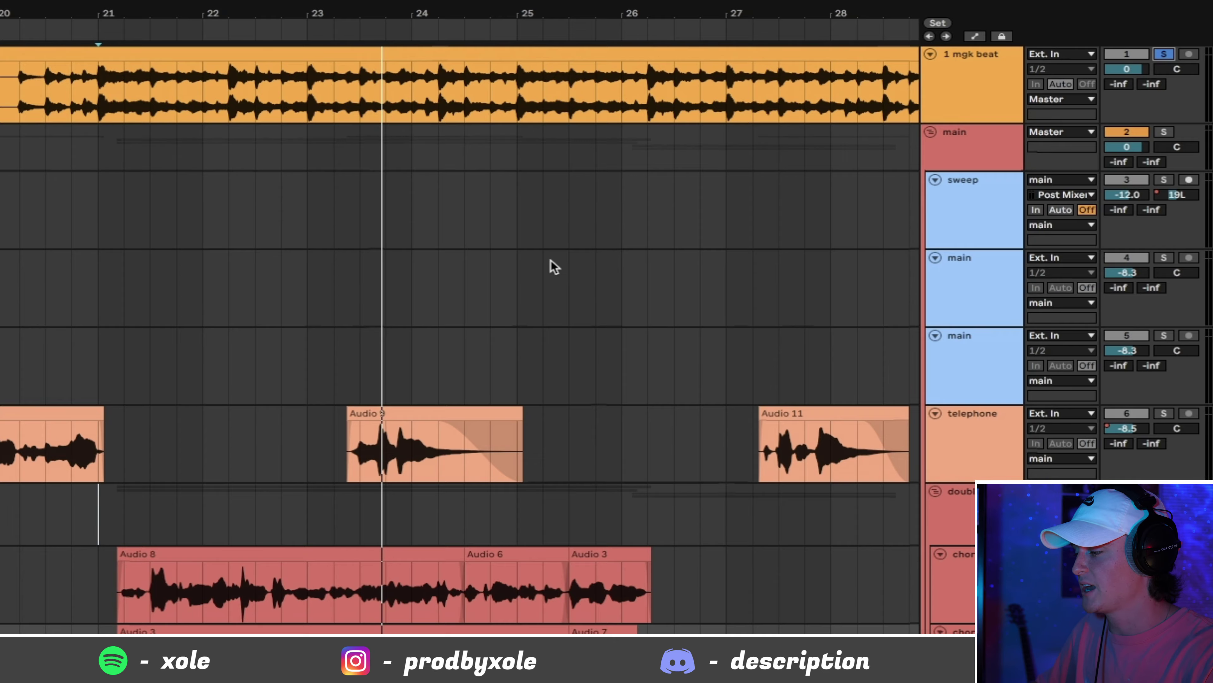
- Clear the solos, pan the first two chorus doubles back to 30L and 30R, and play them in the full mix
scroll(551, 260, "down", 5)
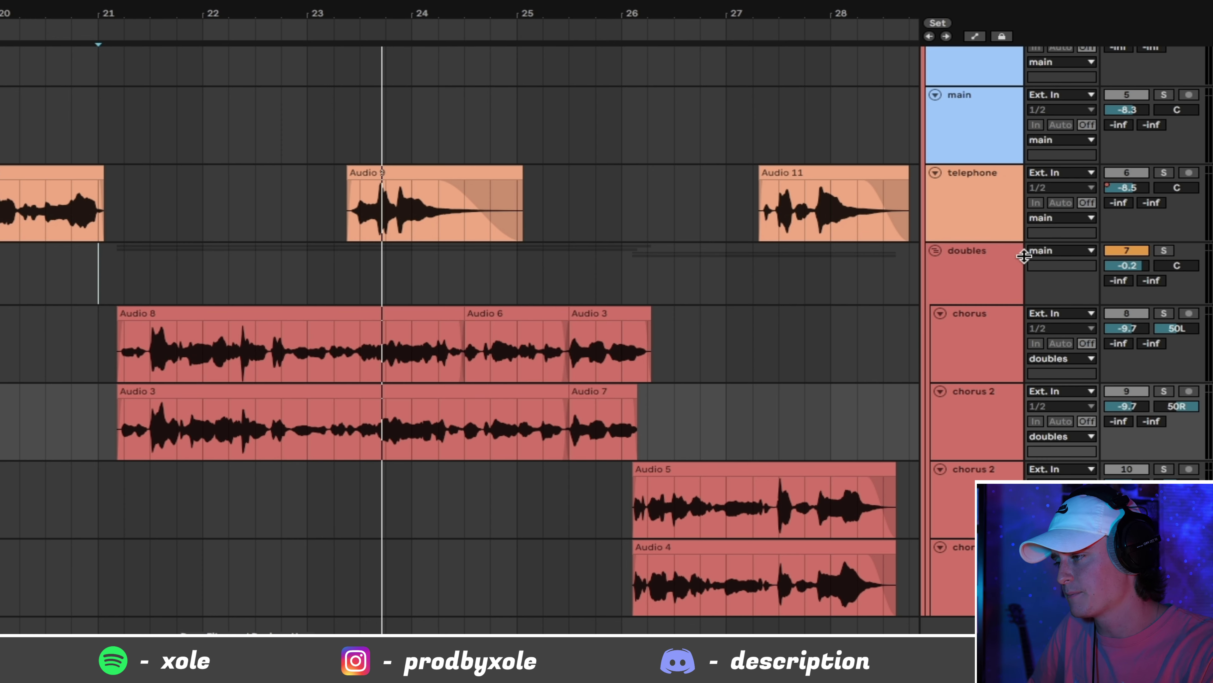
left_click(1166, 251)
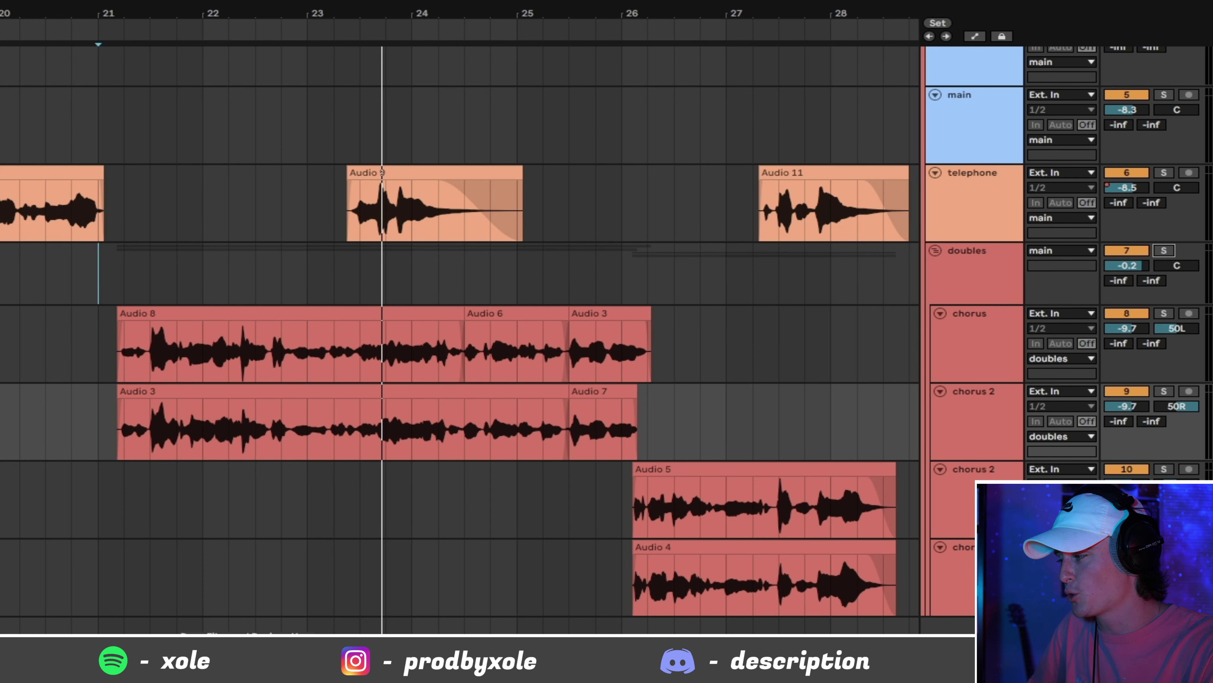
left_click(1165, 281)
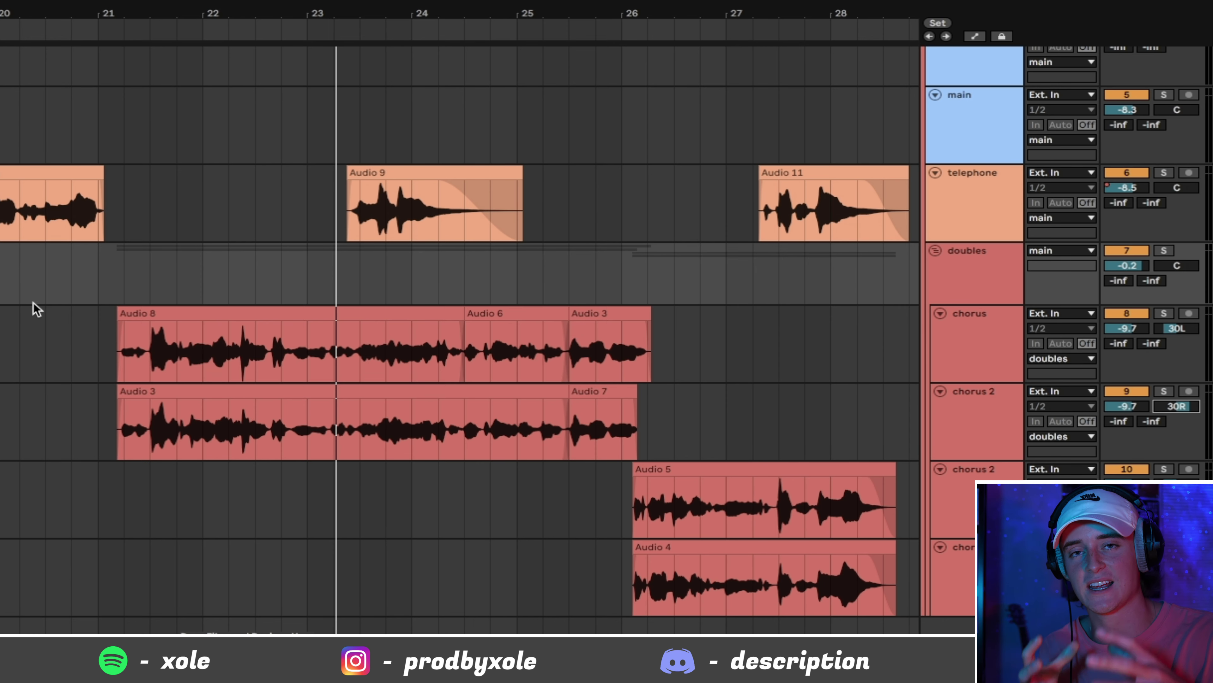
key("space")
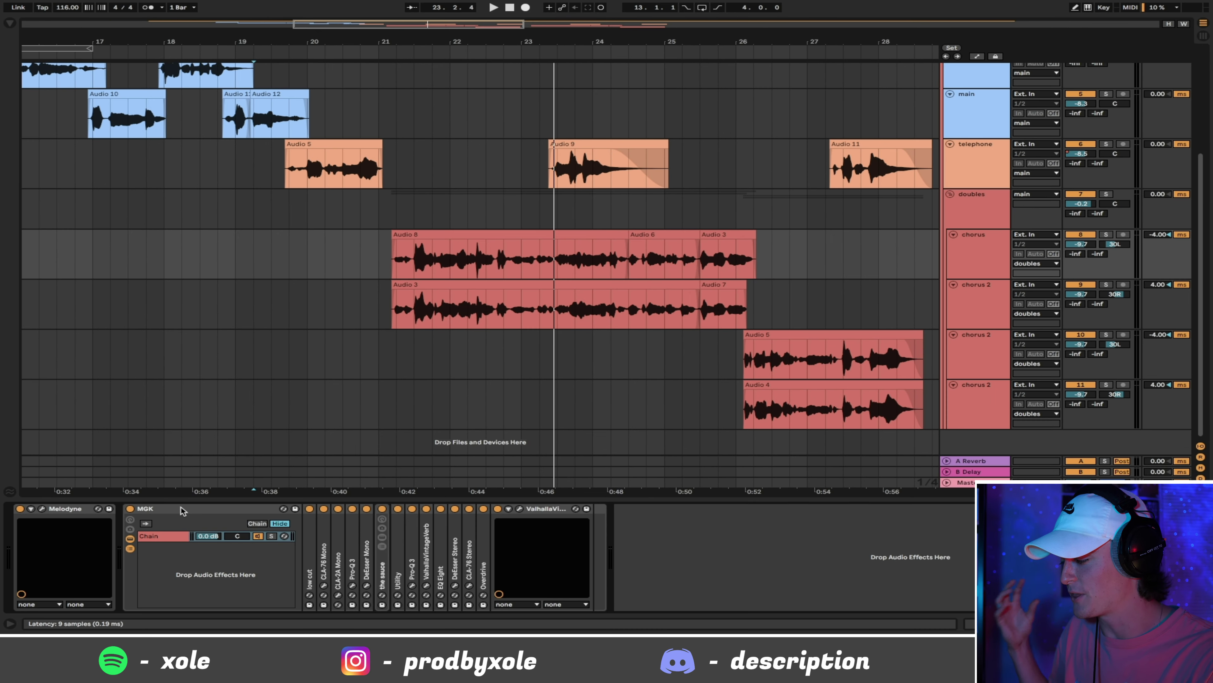
- Examine the device chains on the chorus, chorus 2 and main tracks and on the doubles group
left_click(38, 600)
left_click(956, 253)
left_click(972, 308)
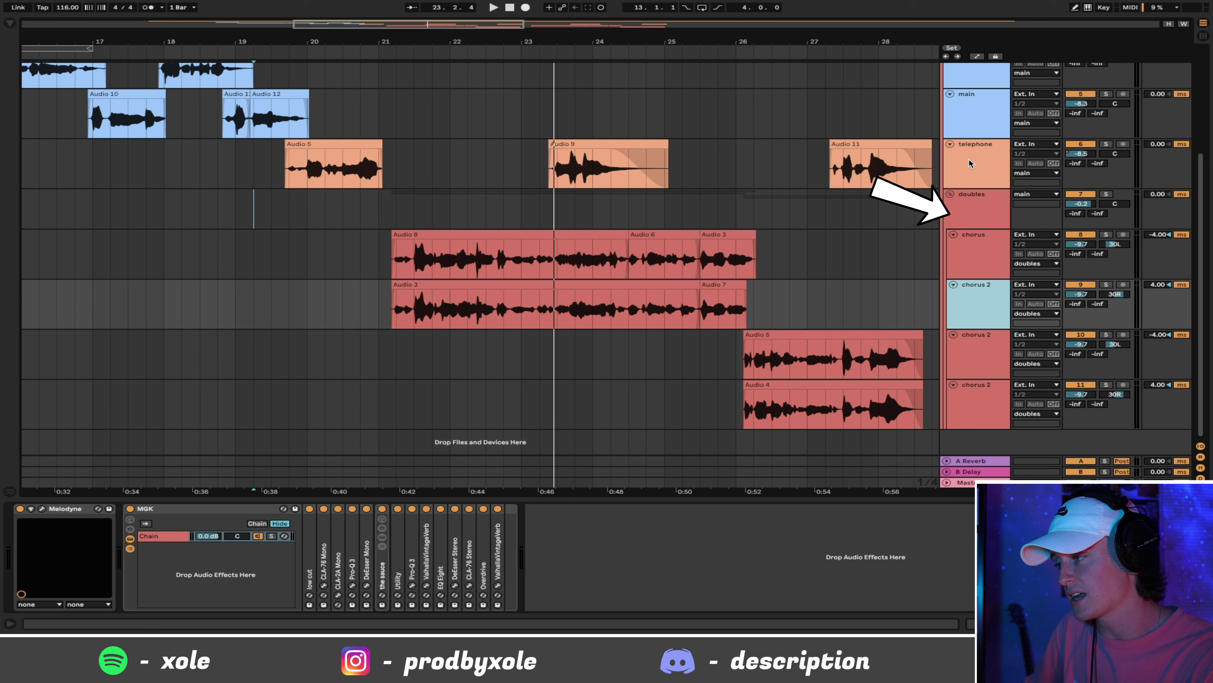
left_click(1001, 131)
left_click(990, 264)
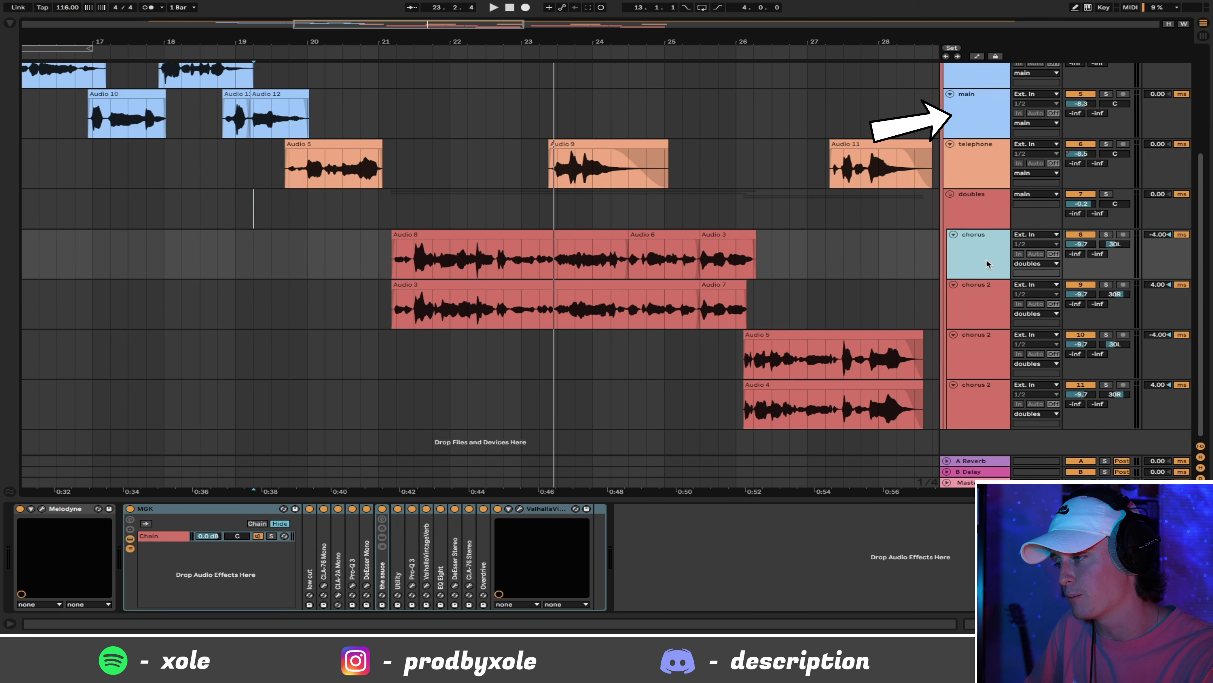
left_click(978, 206)
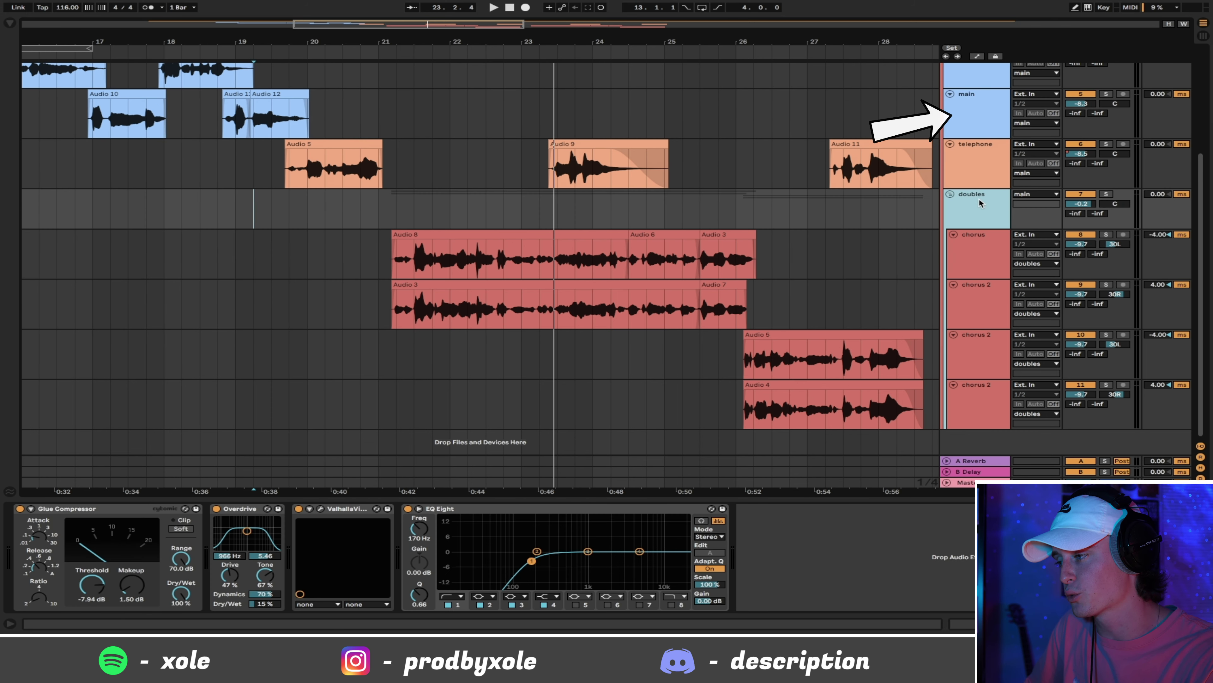
- Turn off all four devices on the doubles group, solo the group, and play from 21.1.1 to hear the vocals without group effects
left_click(142, 510)
left_click(451, 510, "shift")
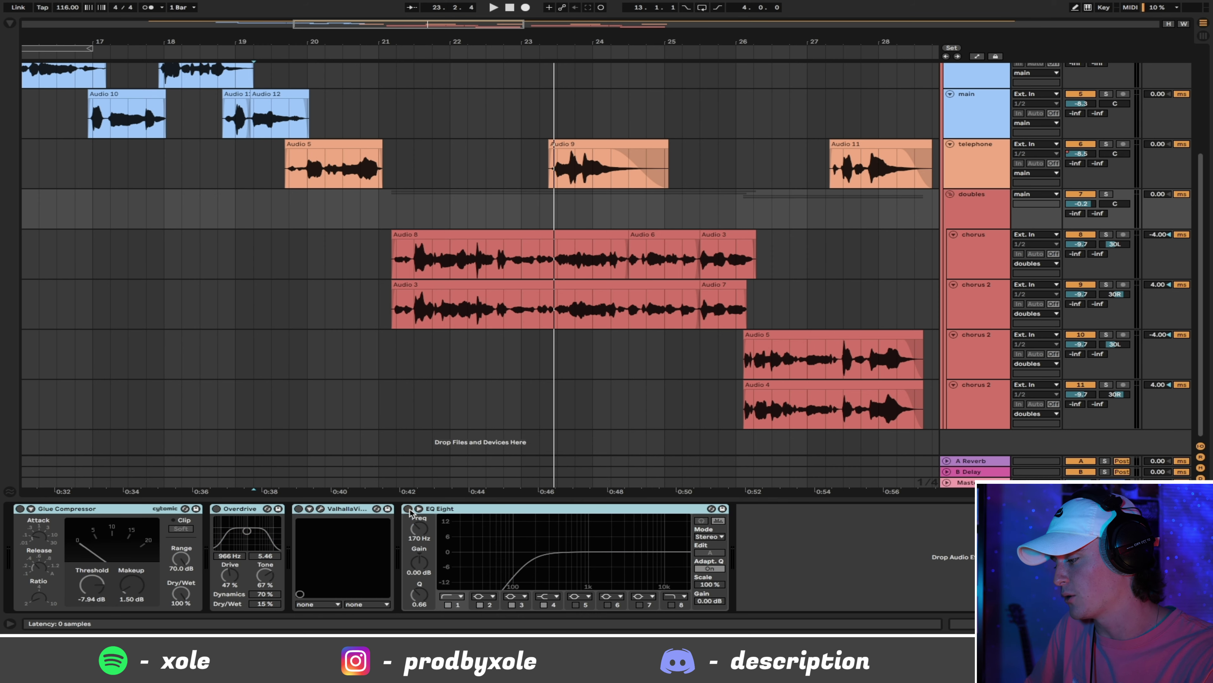
left_click(379, 246)
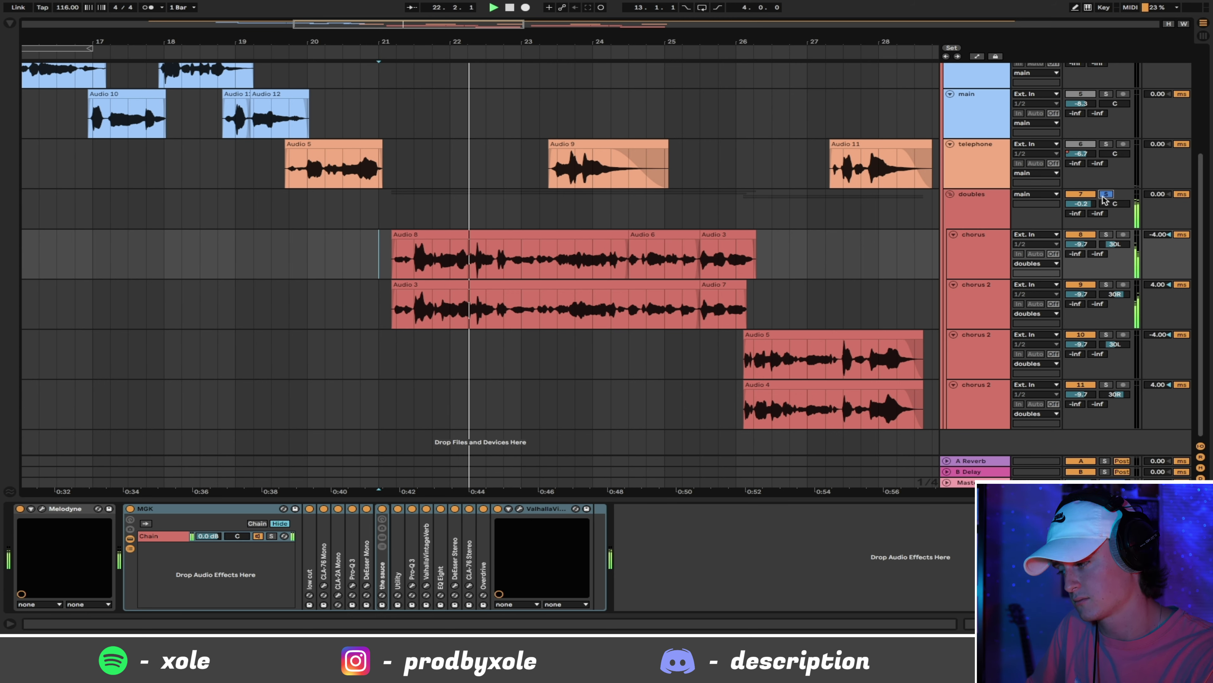
key("space")
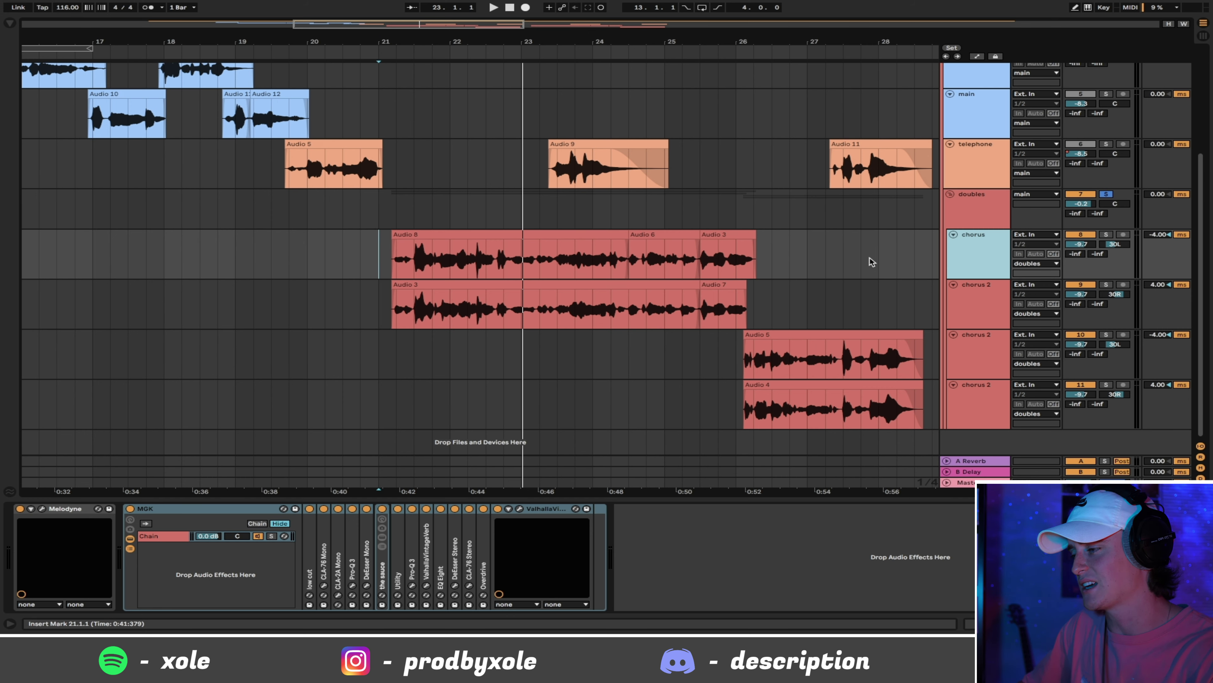
- Turn on the doubles group's Glue Compressor and Overdrive and play the vocals through them
left_click(968, 209)
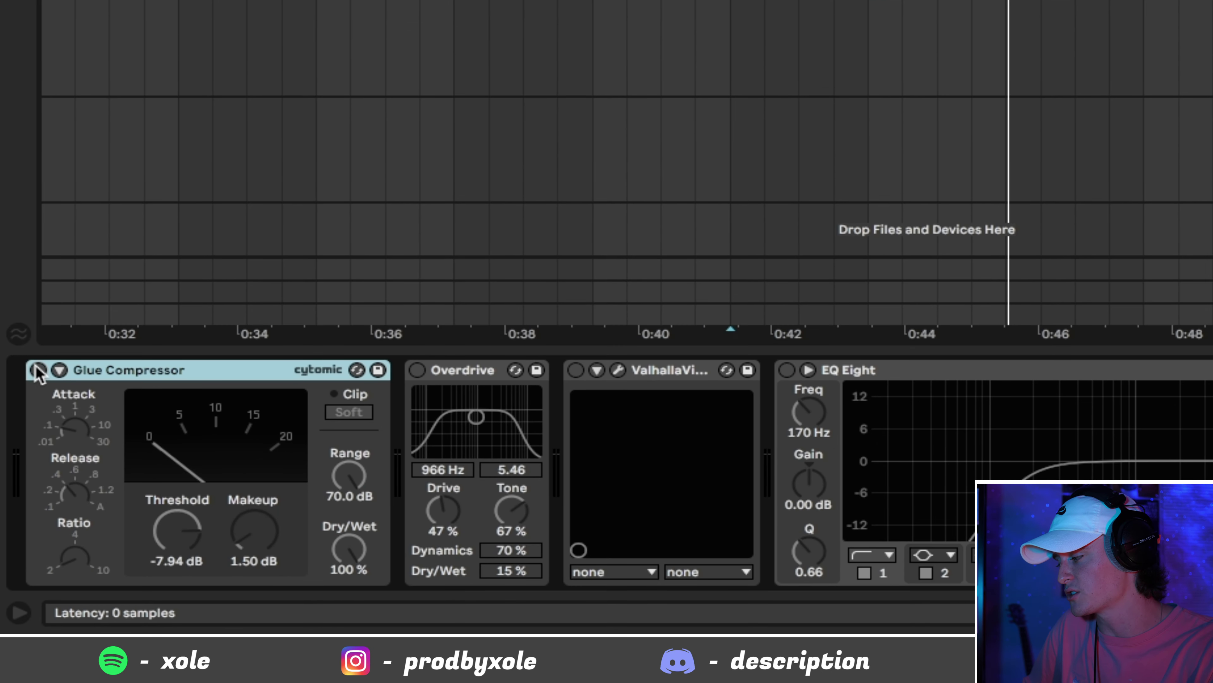
left_click(37, 369)
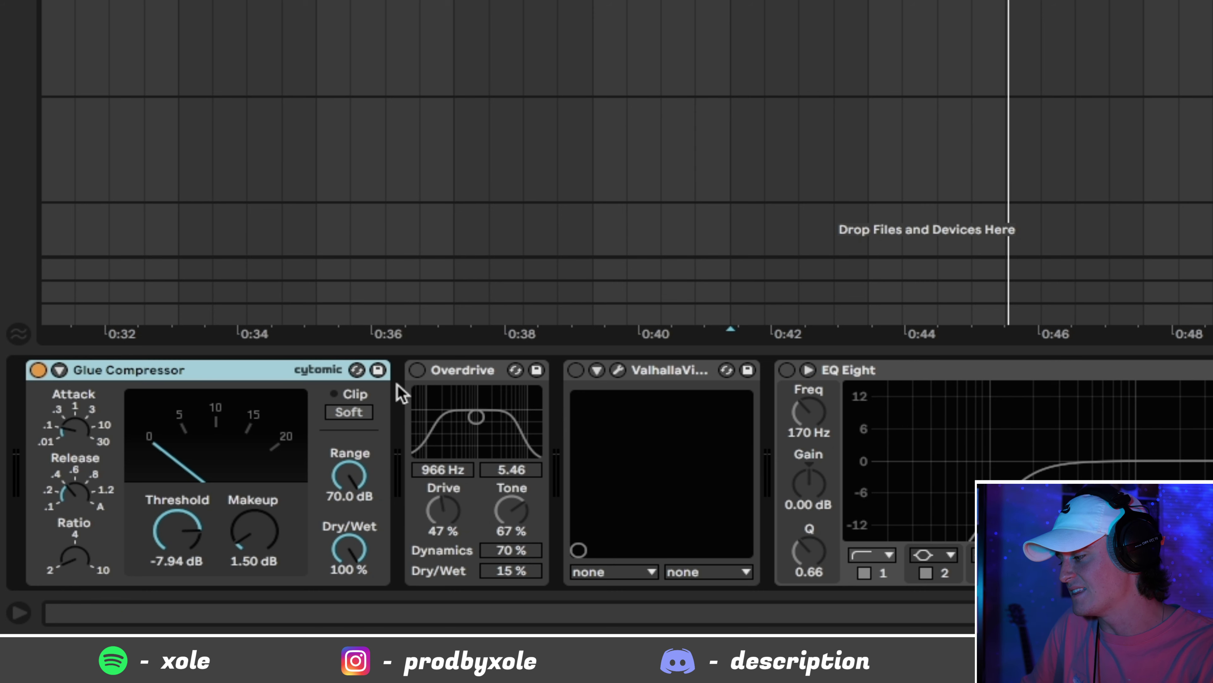
left_click(461, 372)
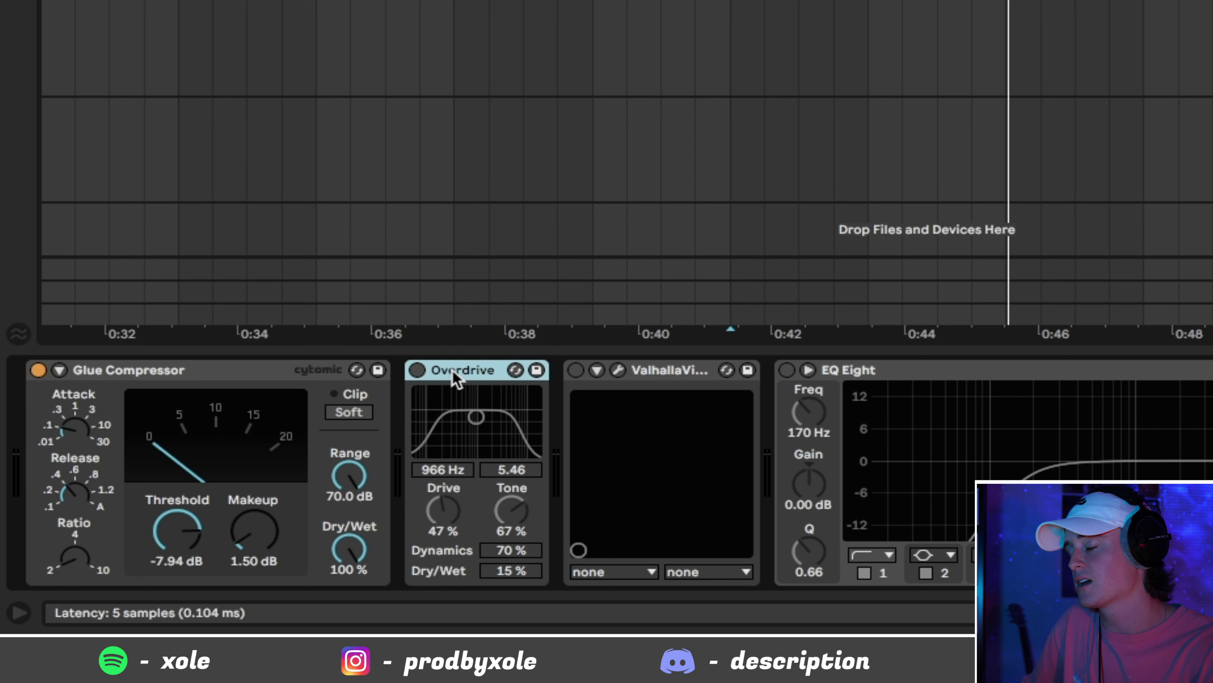
left_click(417, 370)
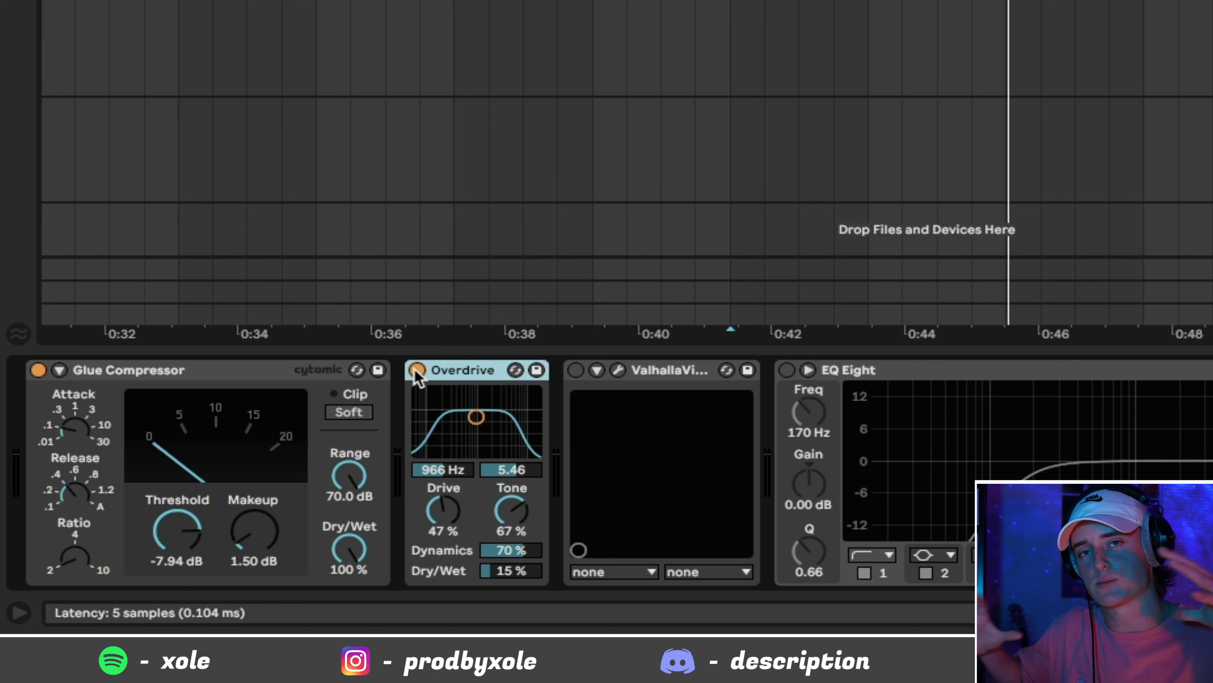
key("space")
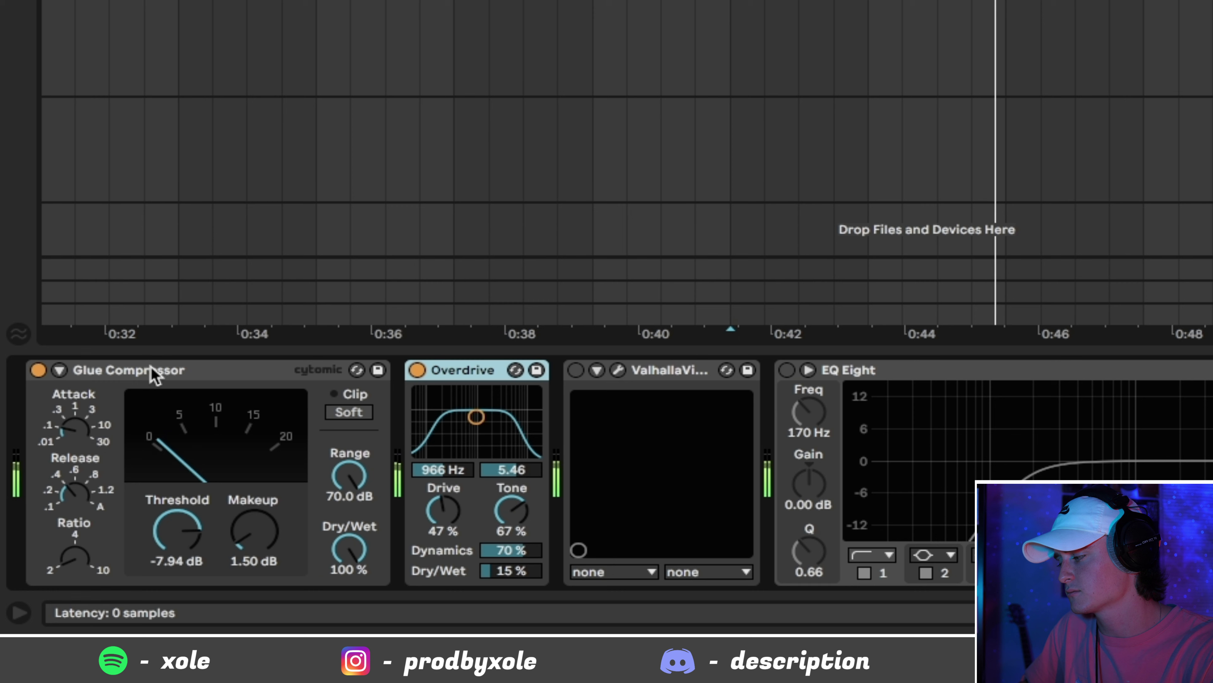
- Switch the Glue Compressor and Overdrive off and on together during playback to compare the doubles' sound
left_click(187, 371)
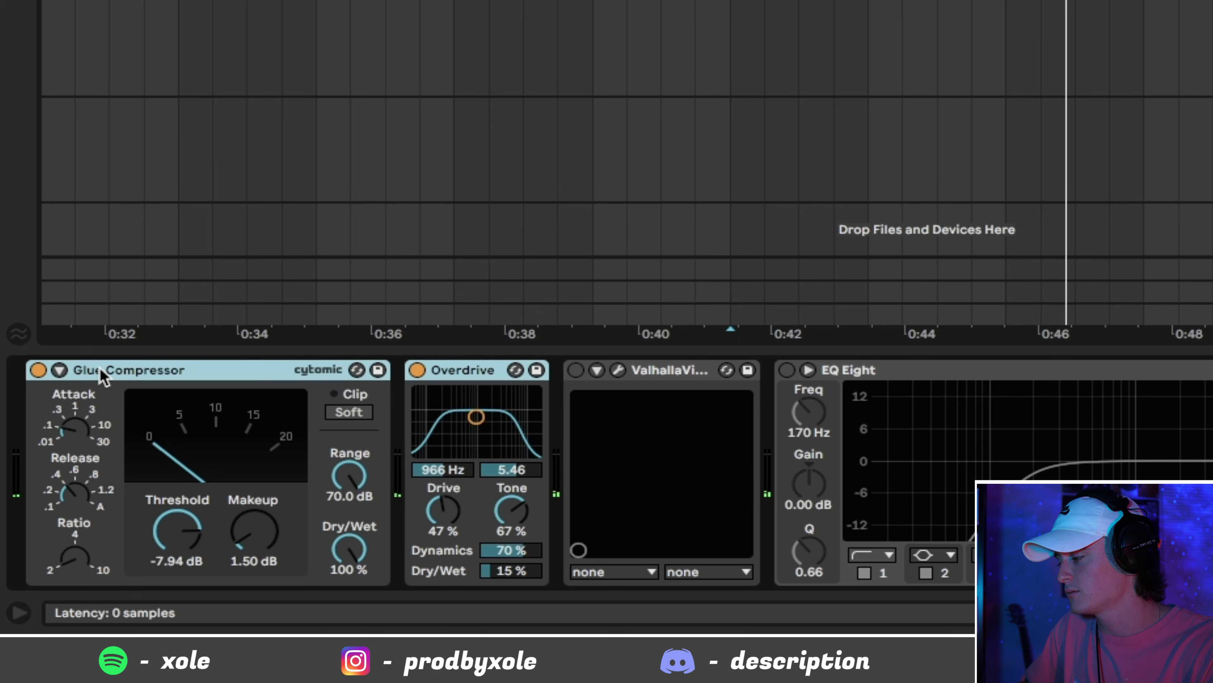
left_click(39, 370)
key("space")
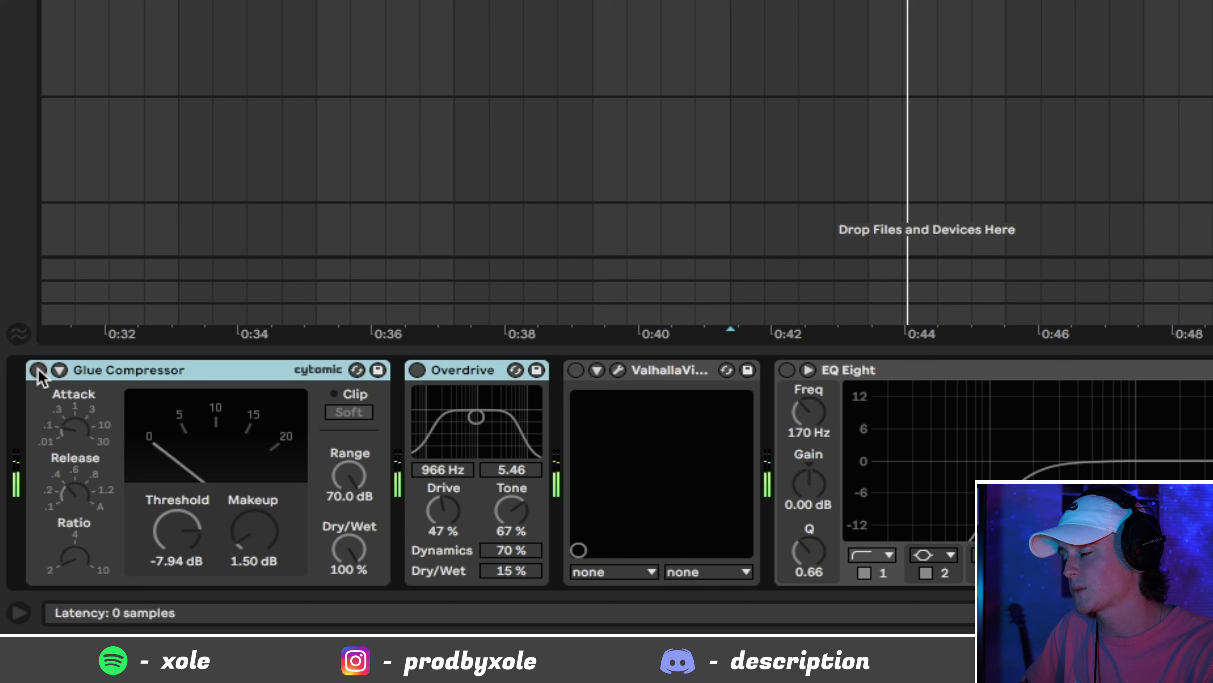
left_click(38, 370)
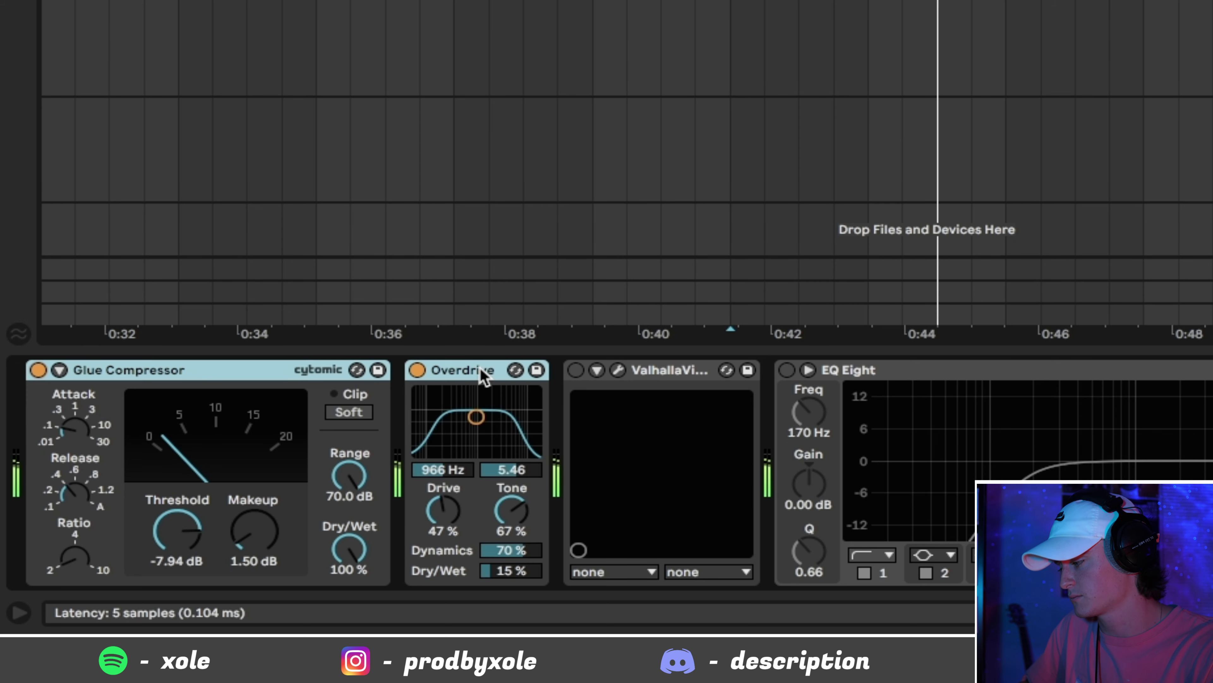
- Turn on the doubles group's ValhallaVintageVerb and EQ Eight, reviewing the reverb's settings in its plug-in window
left_click(663, 377)
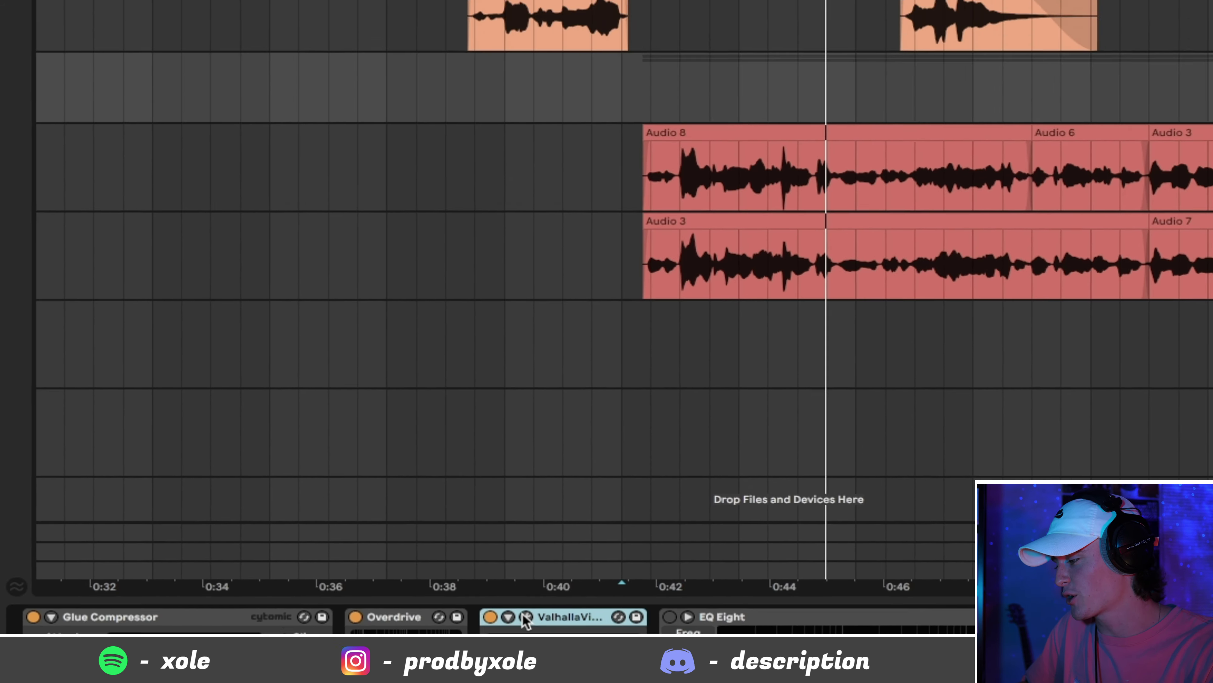
left_click(618, 370)
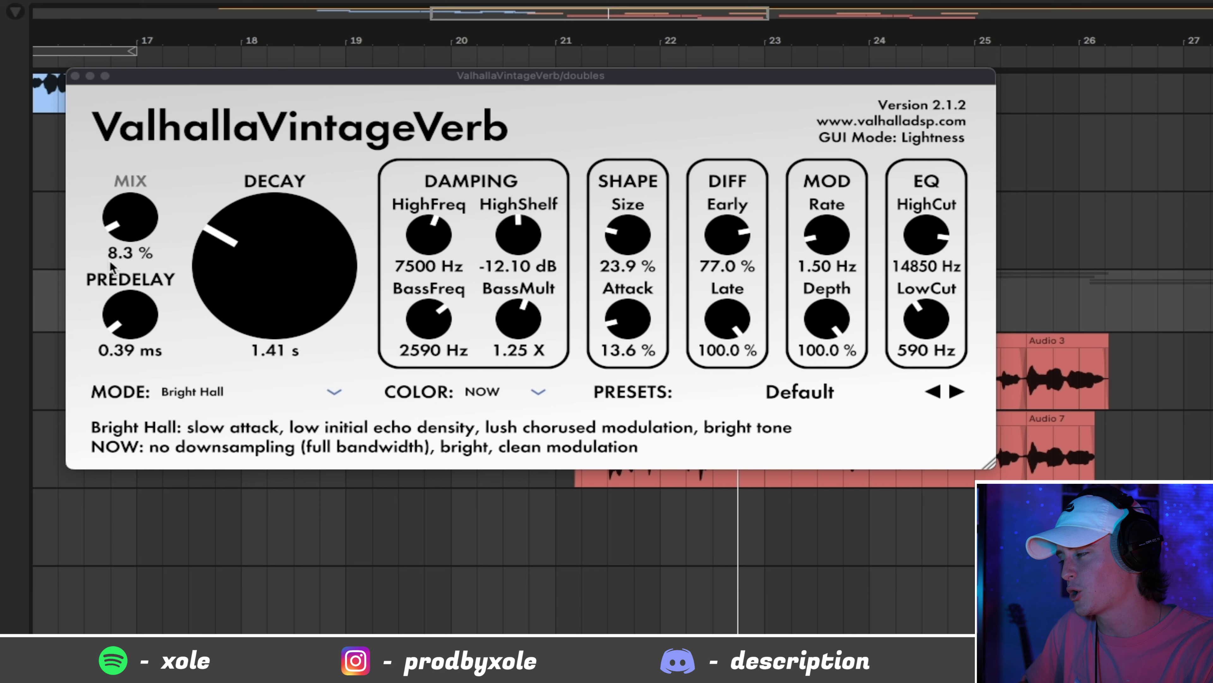
left_click(75, 77)
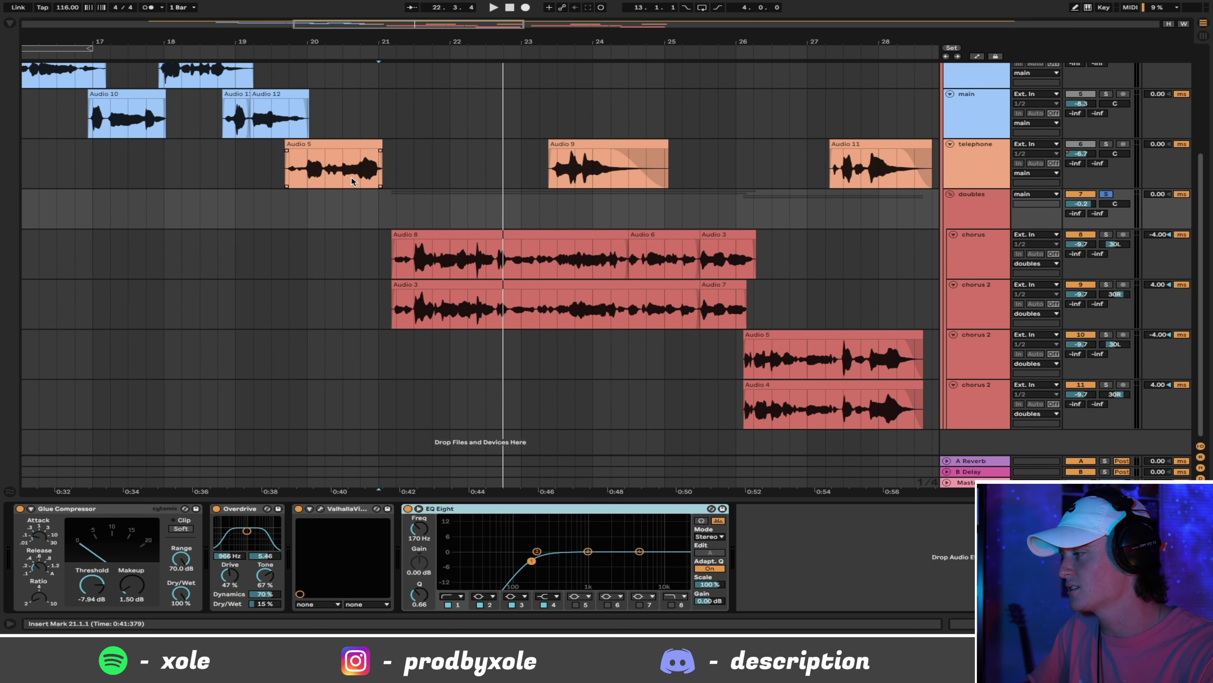
- Solo the telephone track instead of the doubles group and play its Audio 9 and first Audio 11 clips
left_click(558, 160)
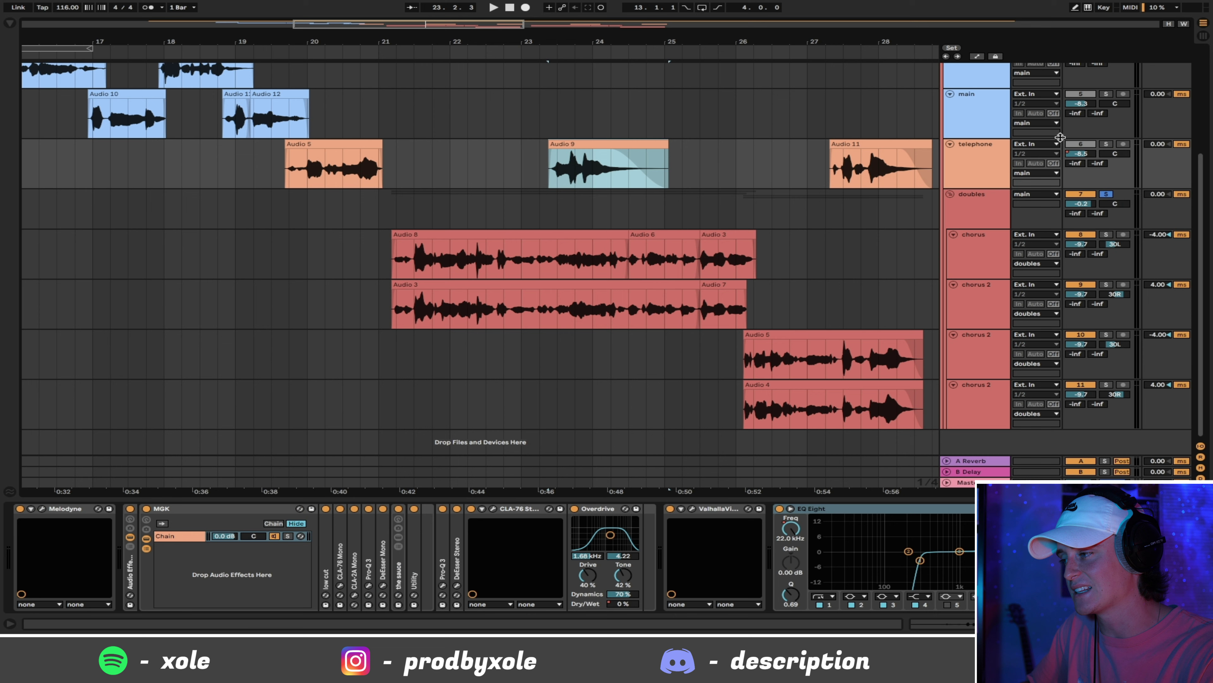
left_click(970, 172)
left_click(1107, 144)
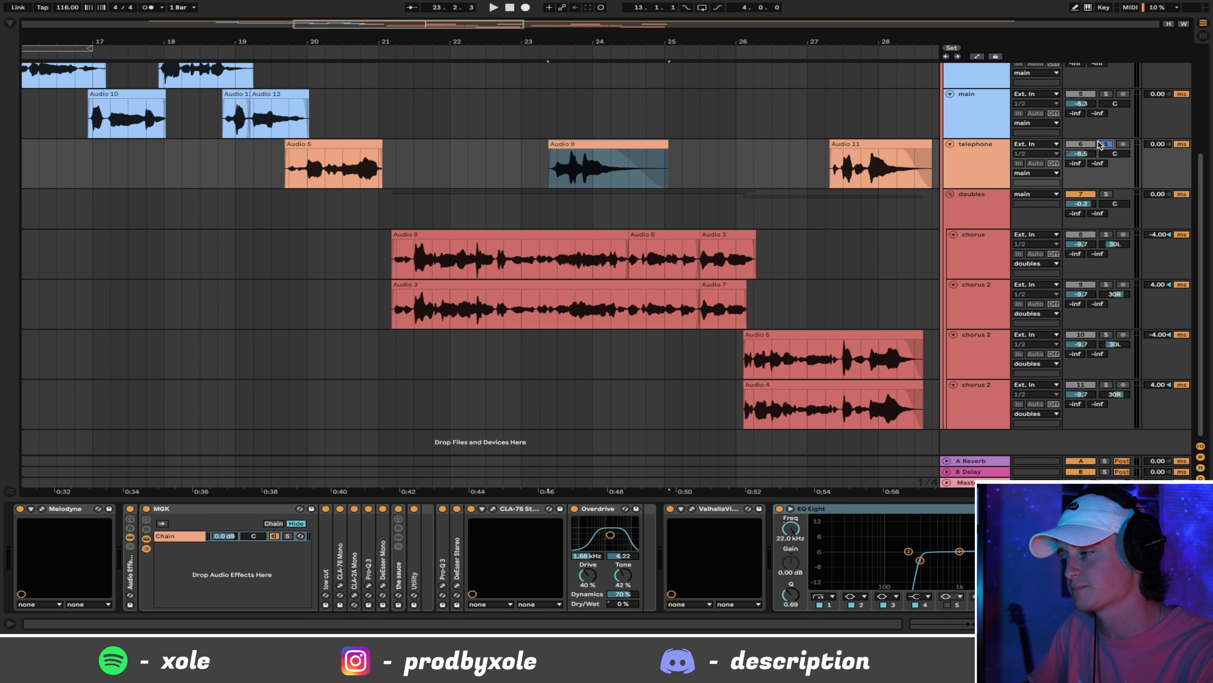
key("space")
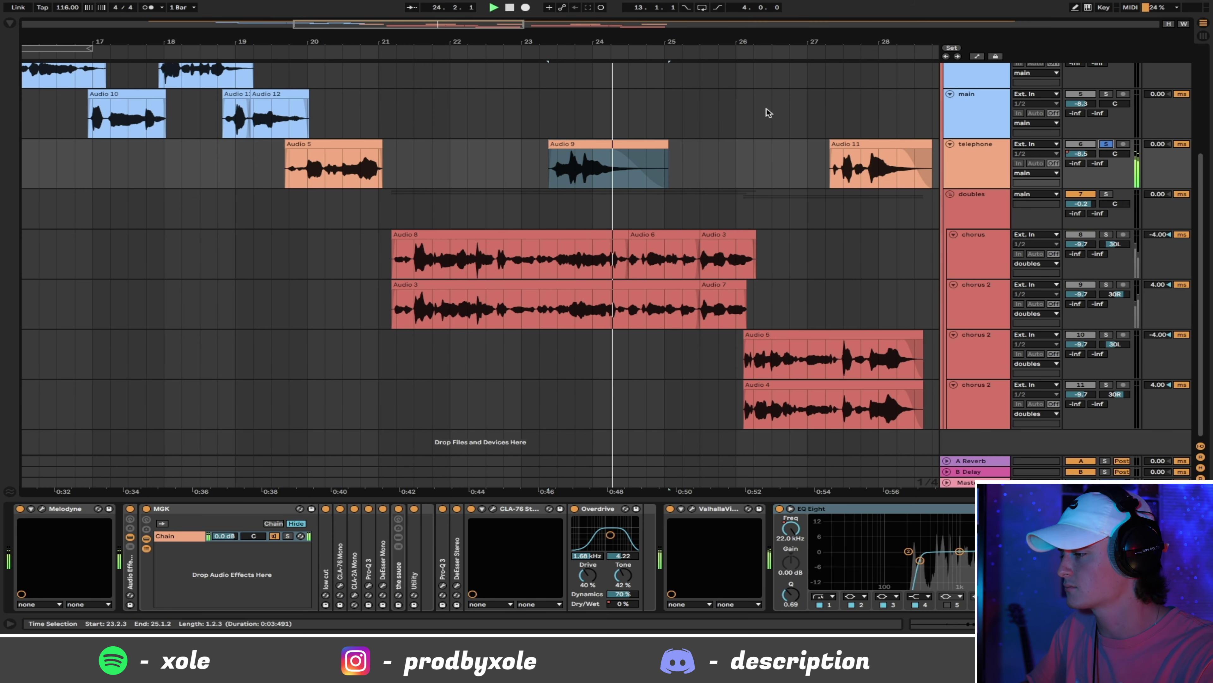
left_click(855, 145)
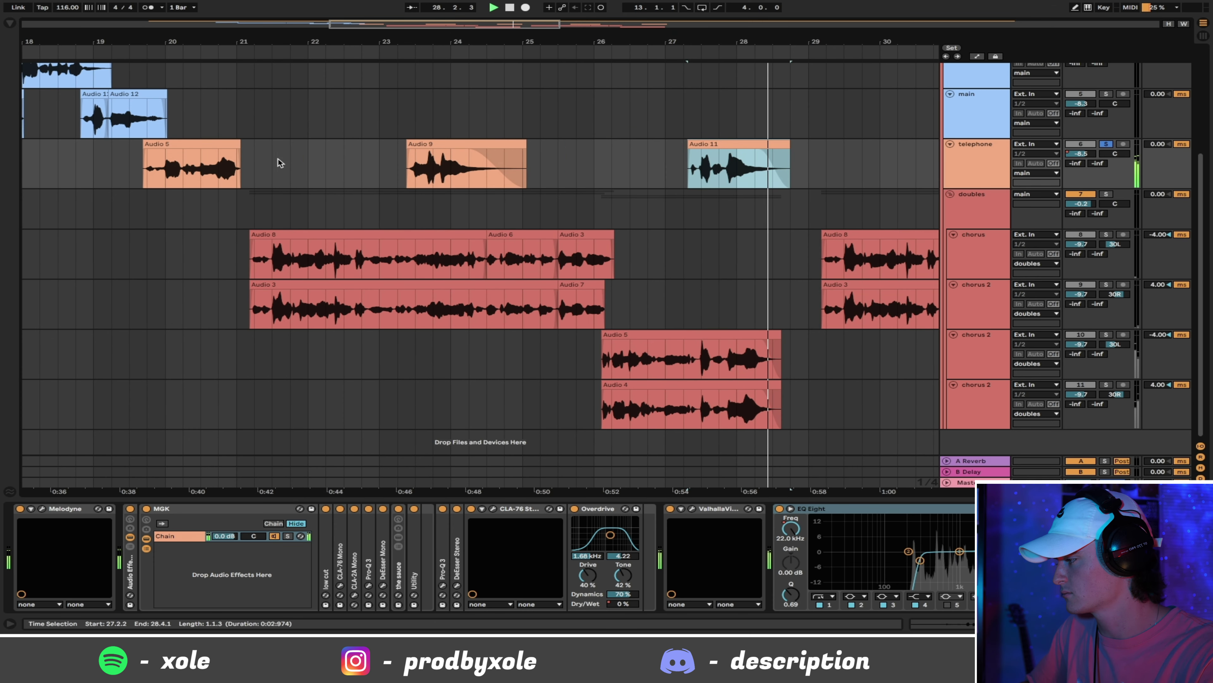
- Solo the doubles group along with the telephone track and play both together from 21.1.1
key("space")
left_click(237, 211)
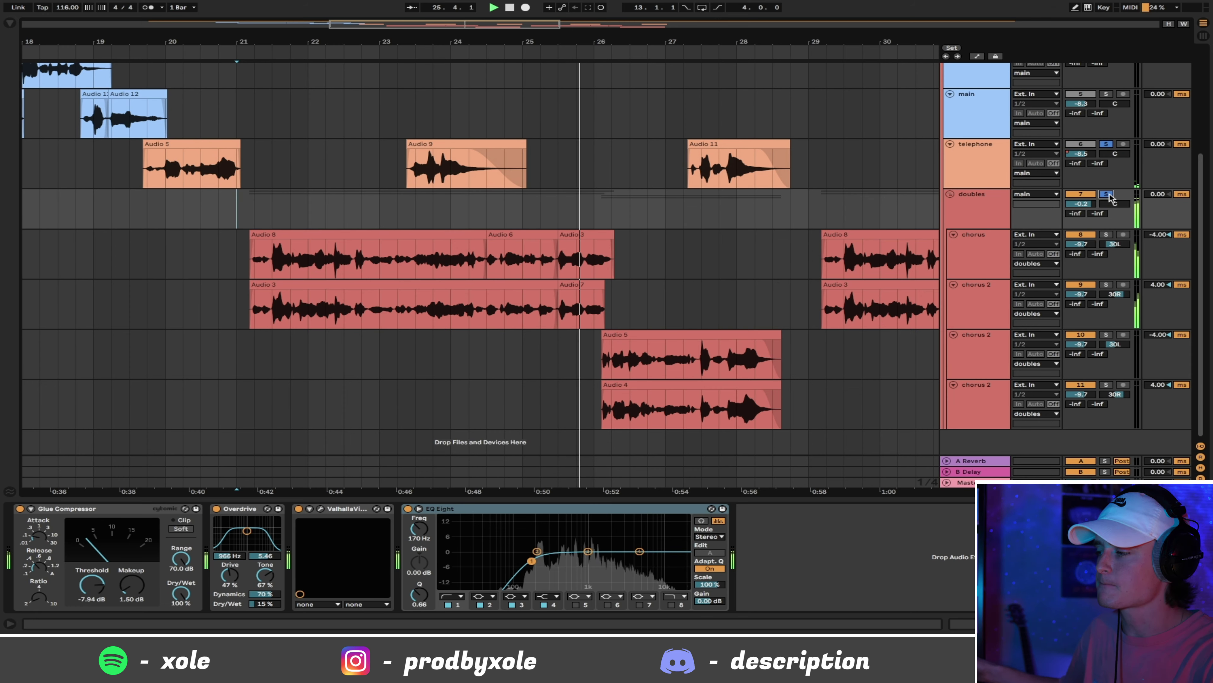
left_click_drag(370, 44, 369, 21)
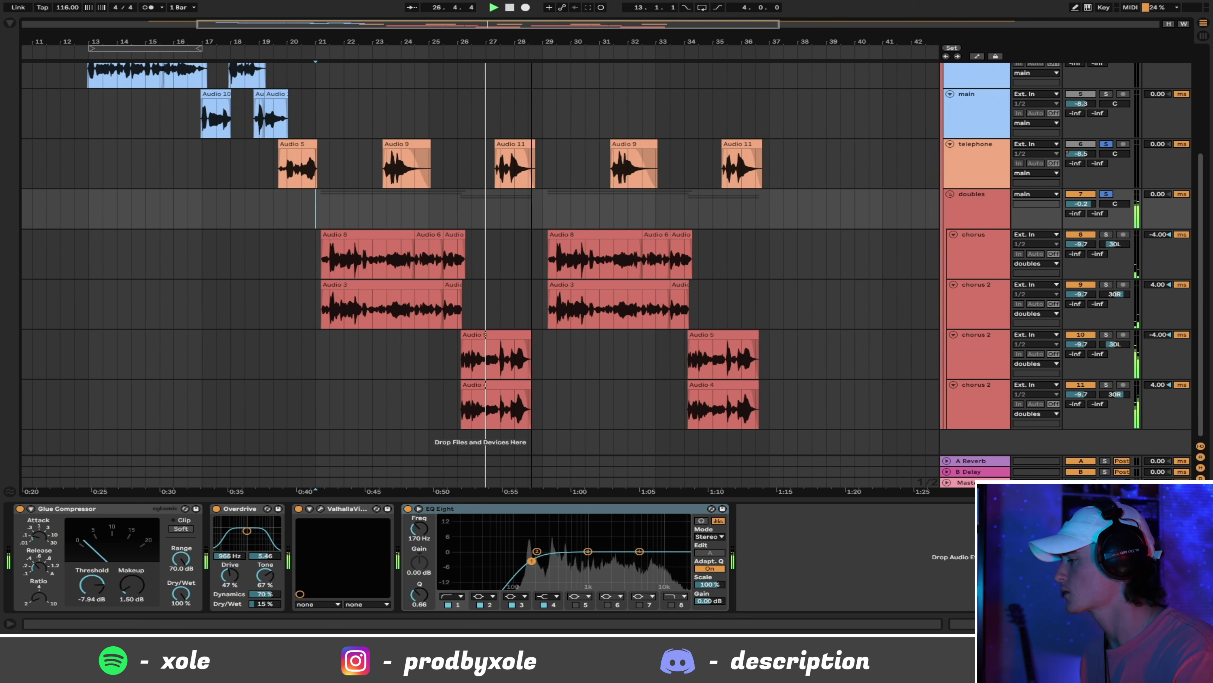
- Clear the solos to hear the full mix, and place the insert marker at 29.1.1 on the main group
left_click(1107, 195)
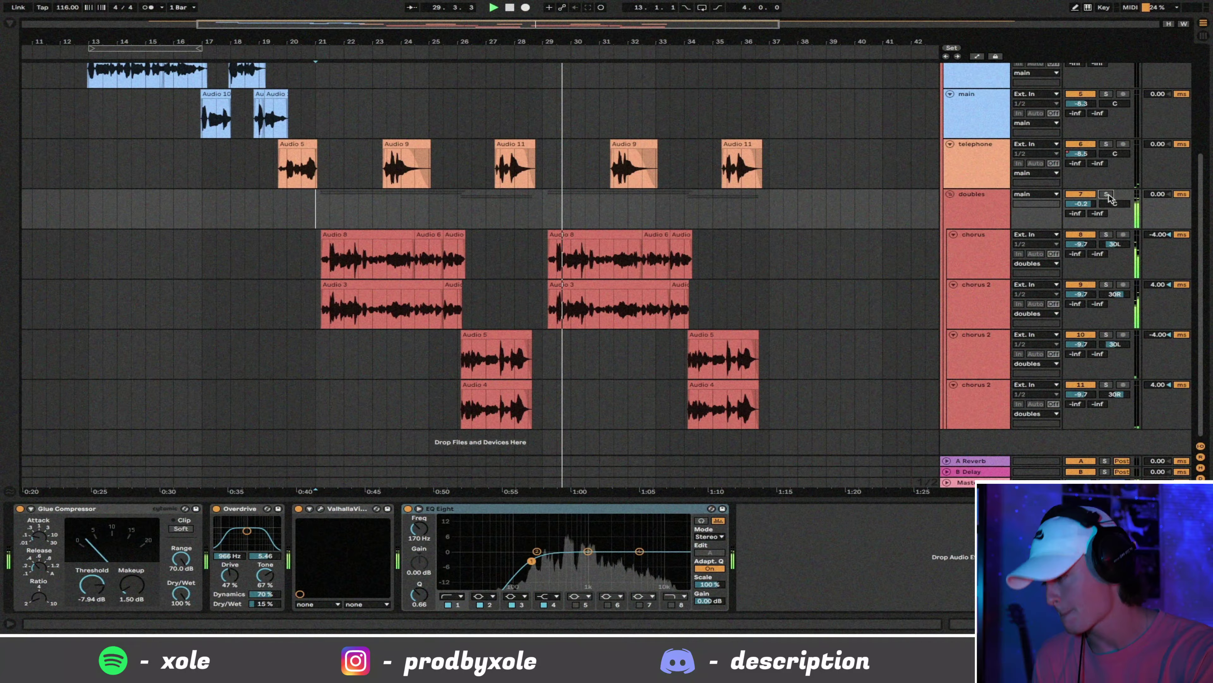
scroll(764, 239, "up", 5)
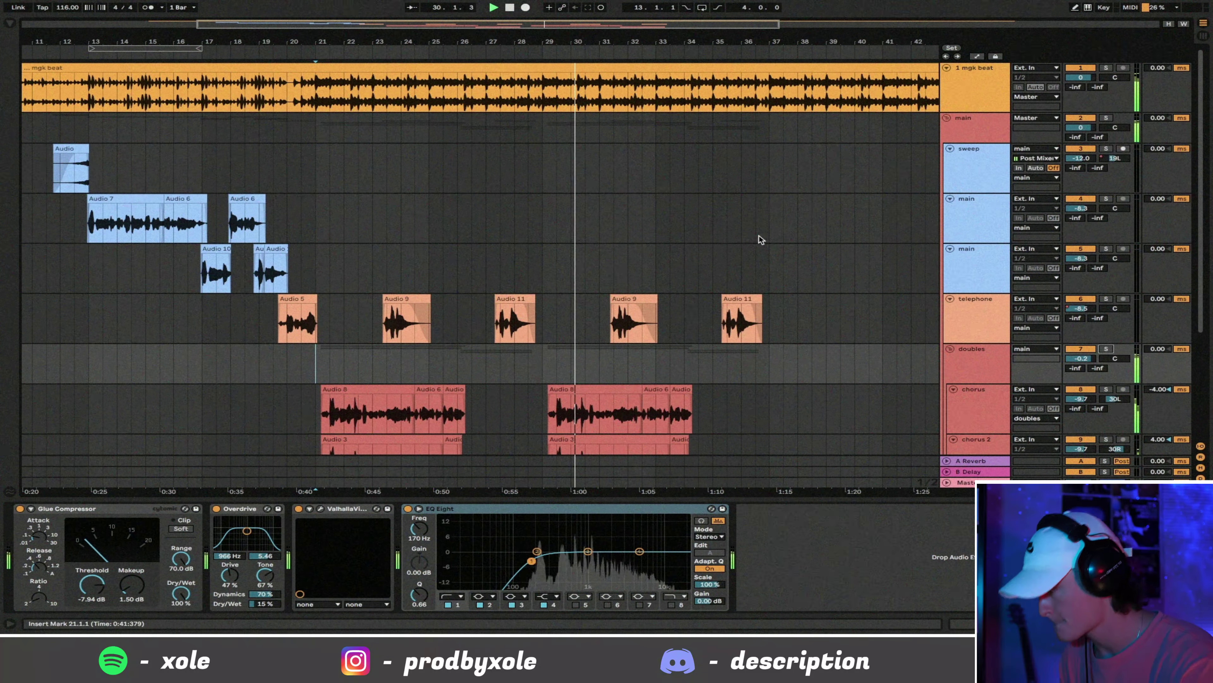
left_click(542, 125)
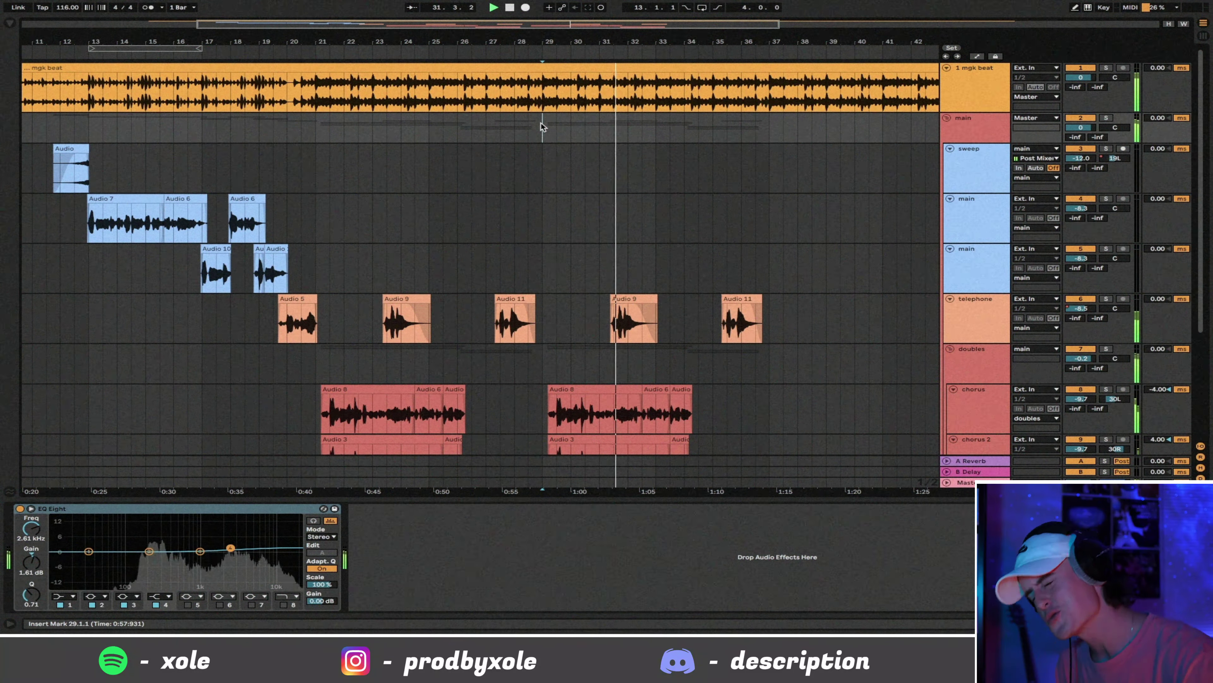